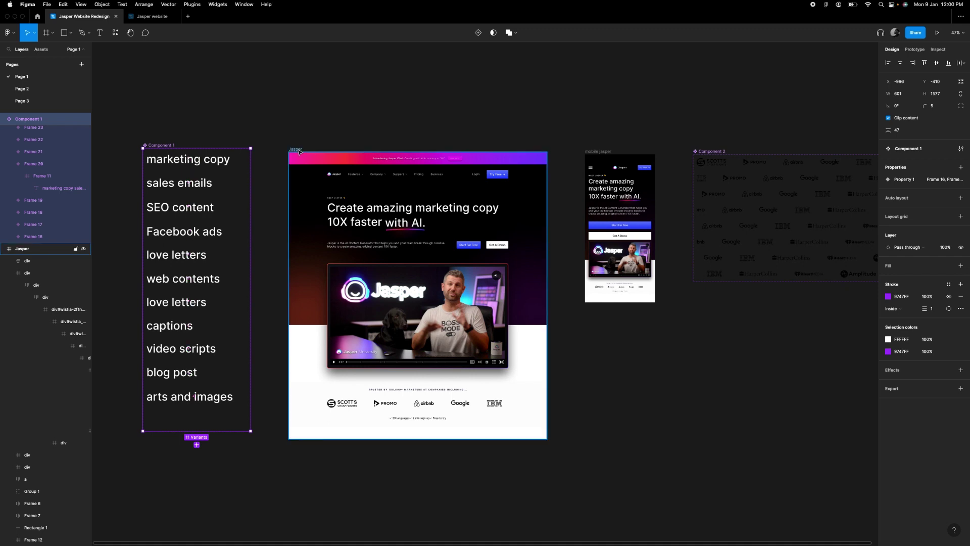
- Present the desktop Jasper frame as a prototype and look over its rotating headline phrase, video and company logo strip
click(296, 149)
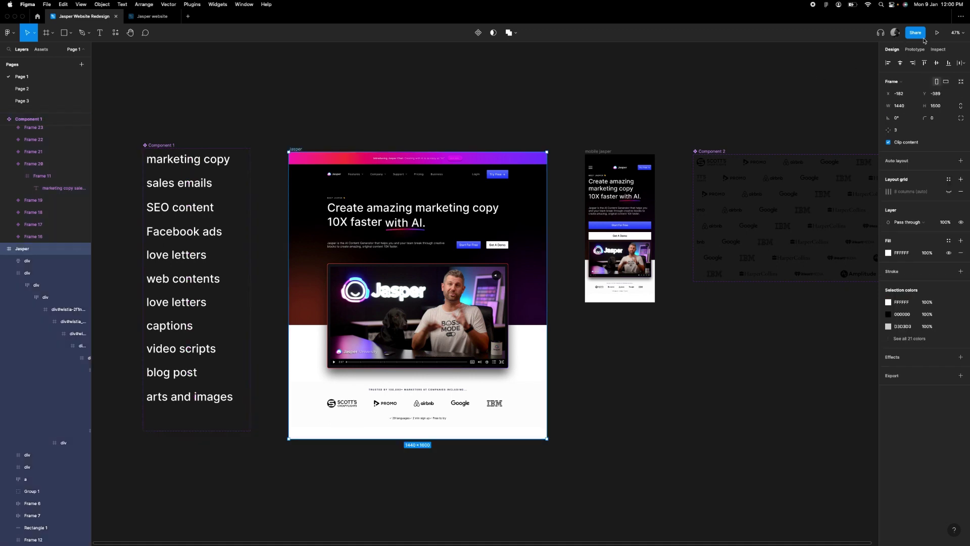
click(937, 32)
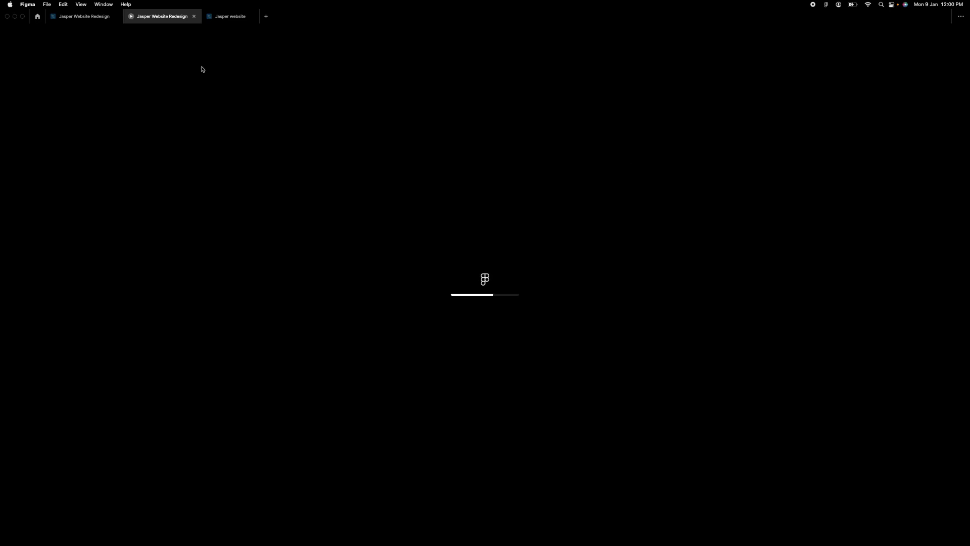
click(91, 20)
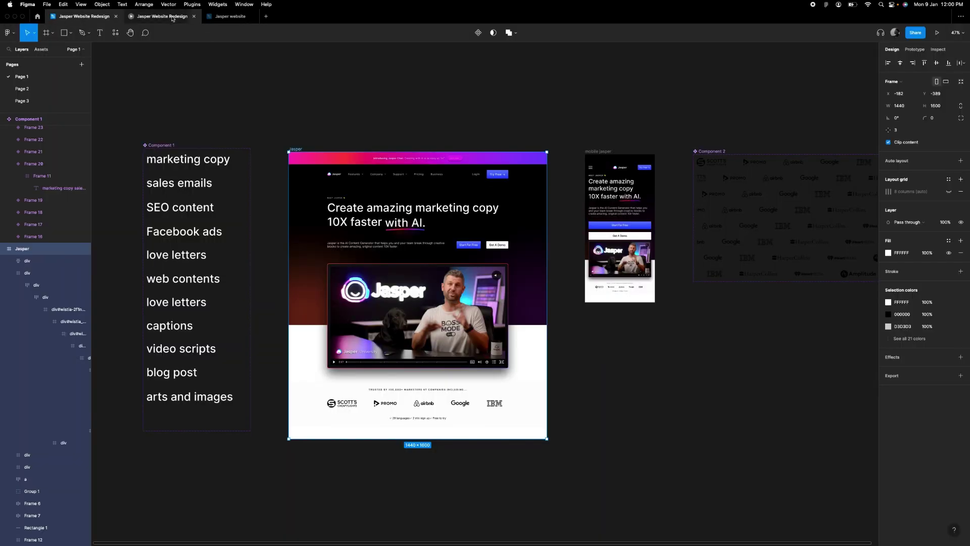
click(170, 20)
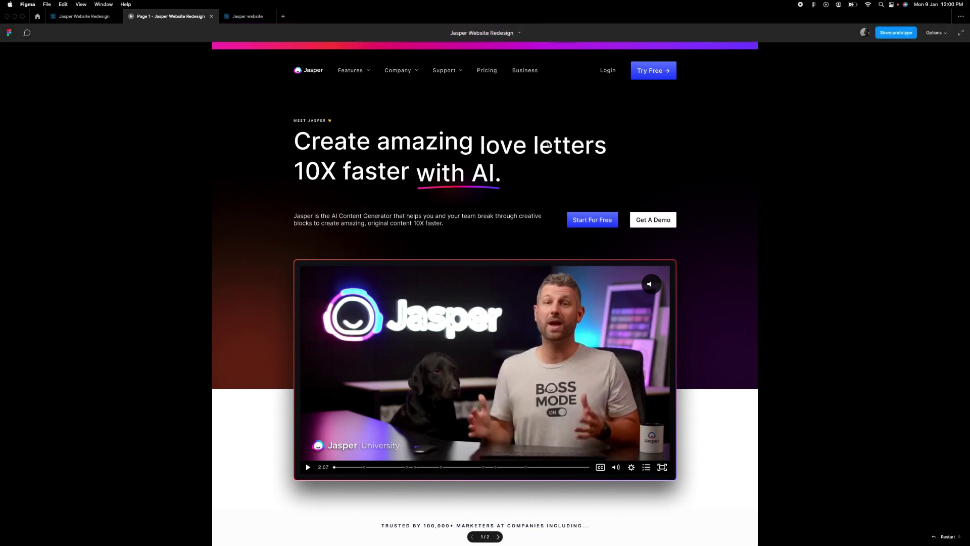
scroll(559, 272, down, 3)
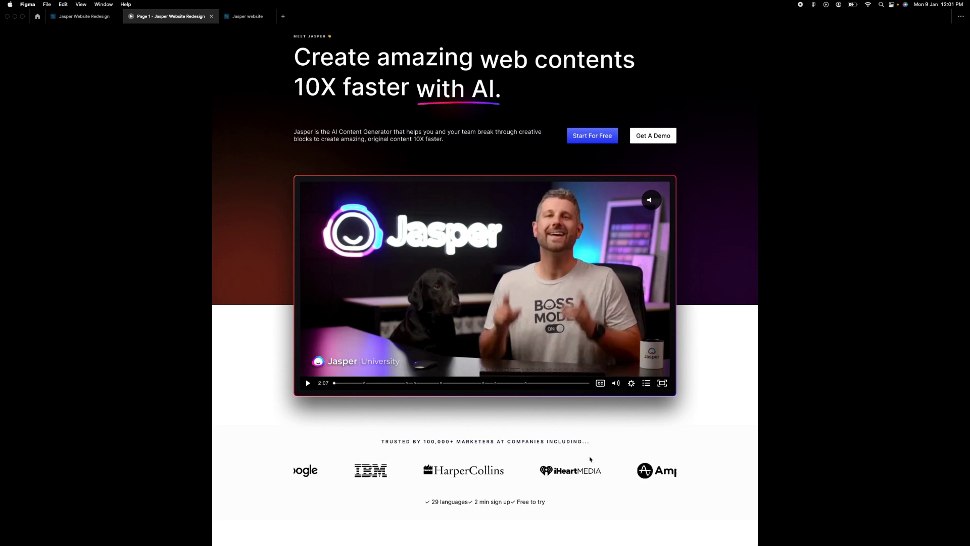
scroll(608, 501, up, 4)
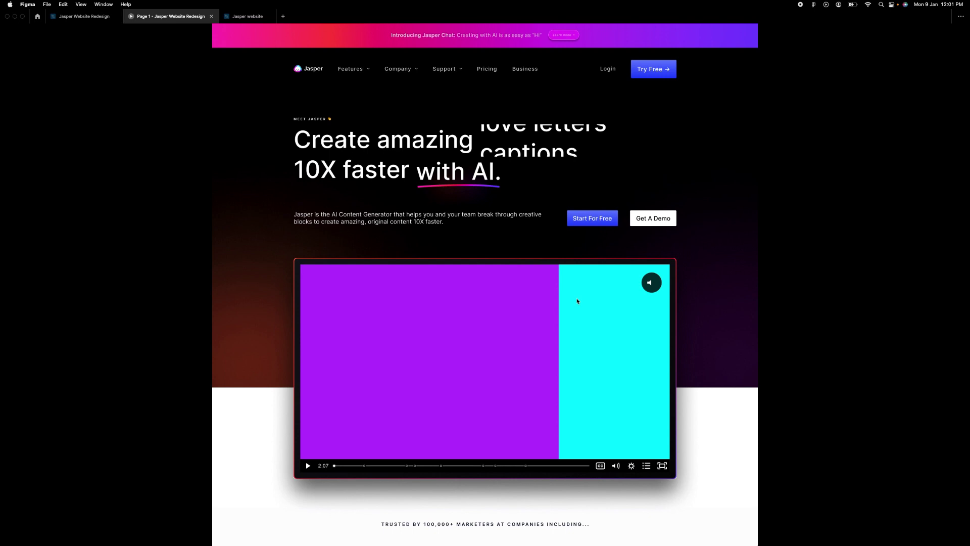
scroll(780, 332, down, 1)
scroll(414, 401, up, 1)
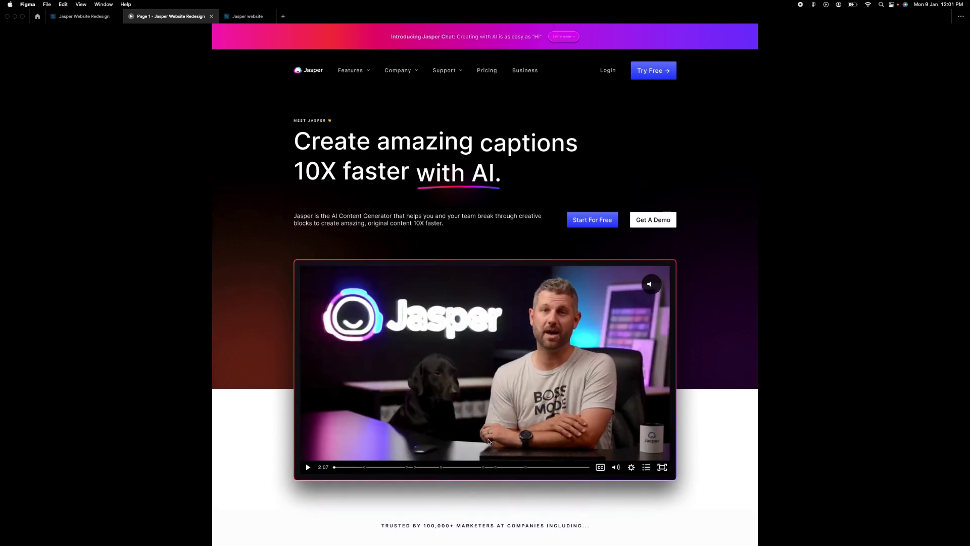
scroll(459, 312, down, 1)
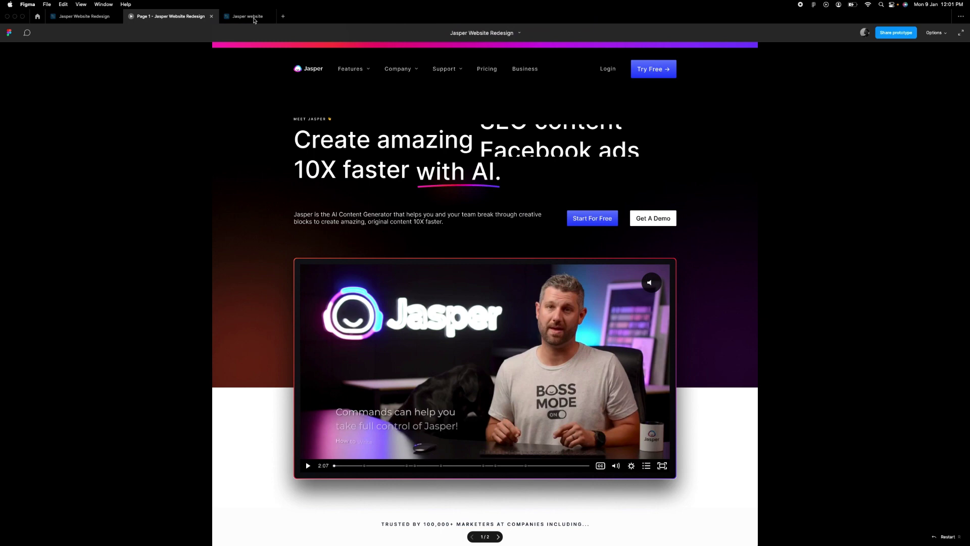
- Switch to the Jasper website file and compare its phrase list text with the animated headline in the running prototype
click(250, 20)
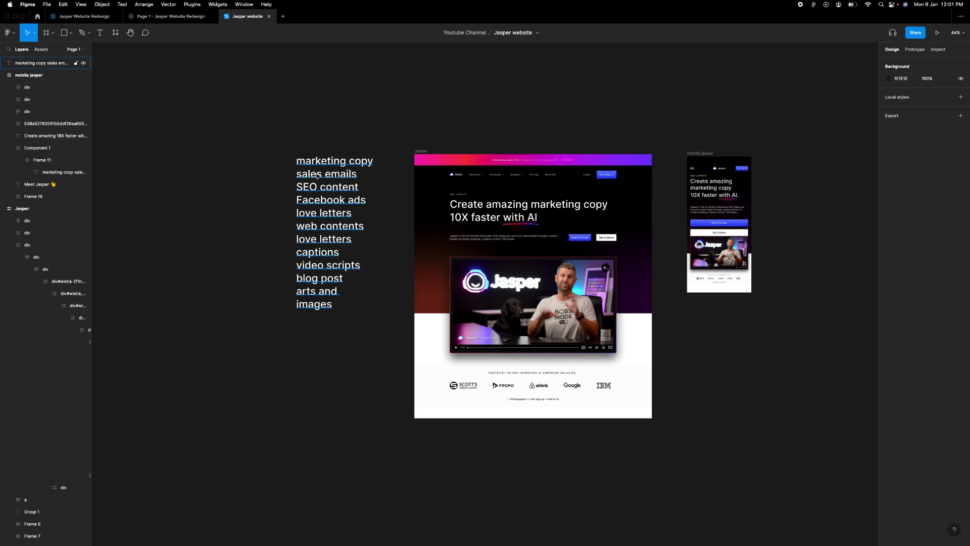
click(334, 196)
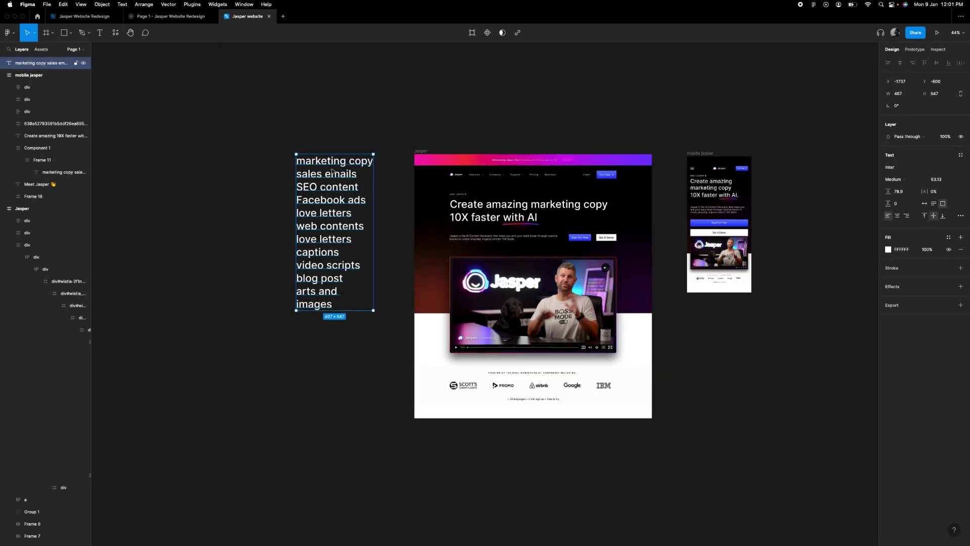
key(Escape)
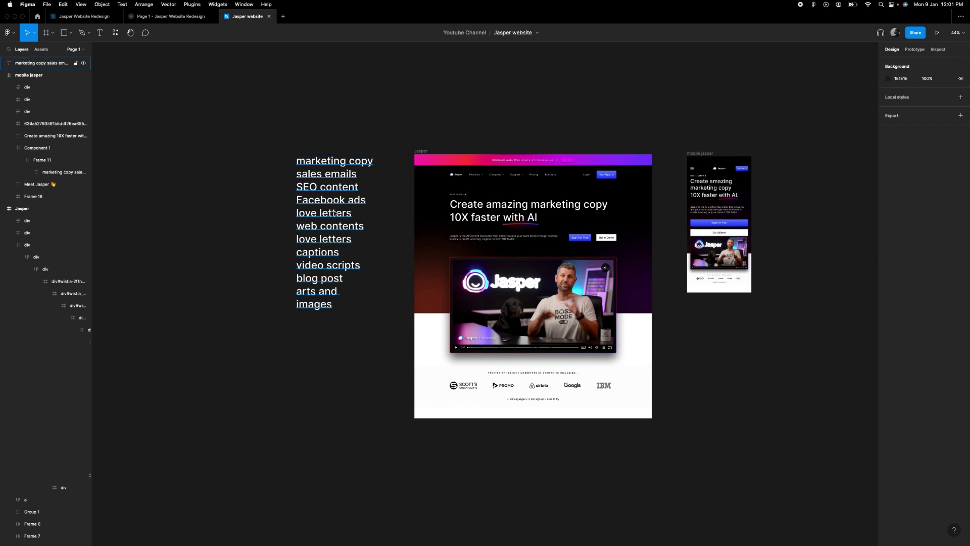
click(343, 199)
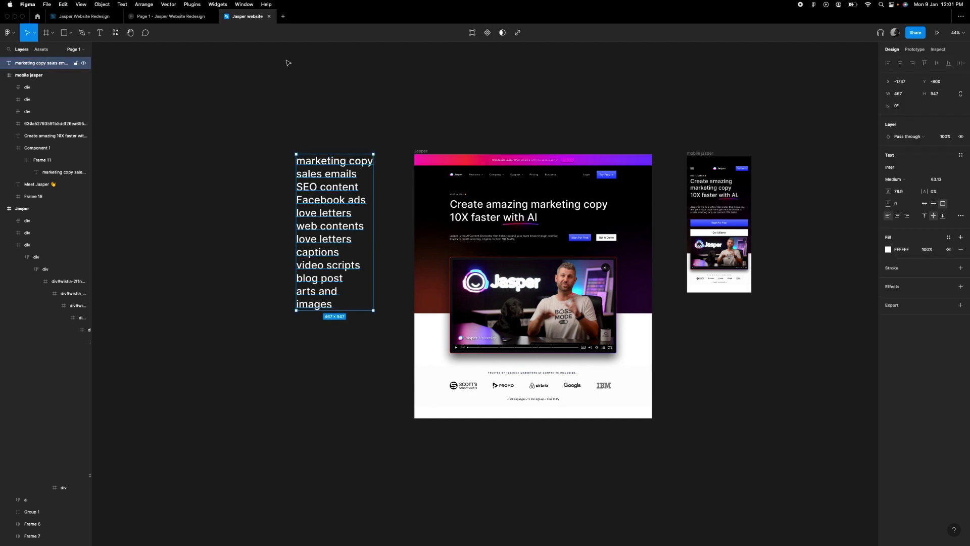
click(154, 17)
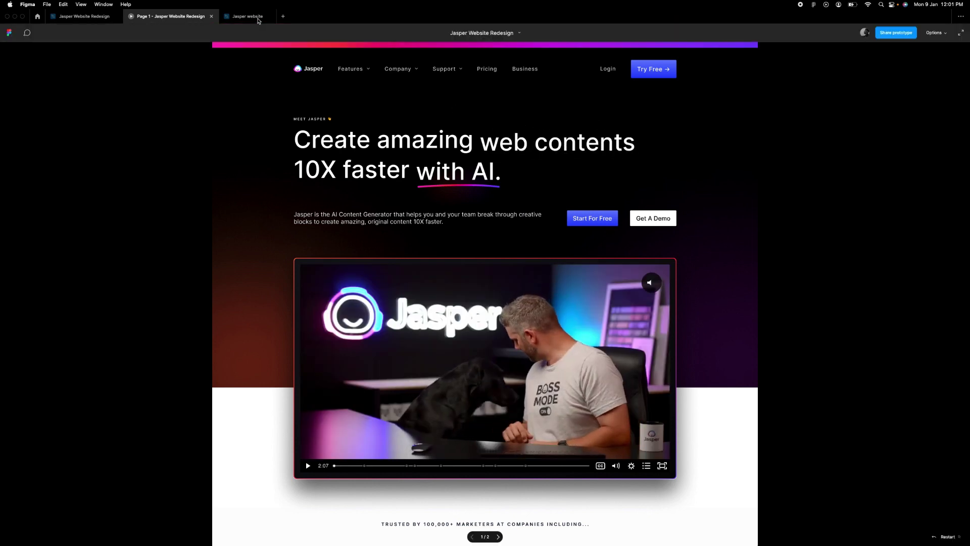
click(247, 17)
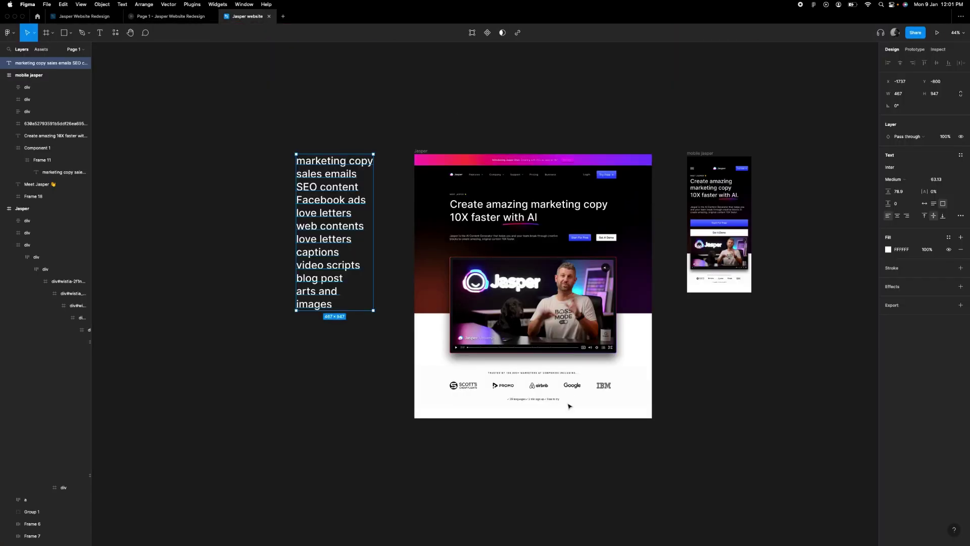
key(Escape)
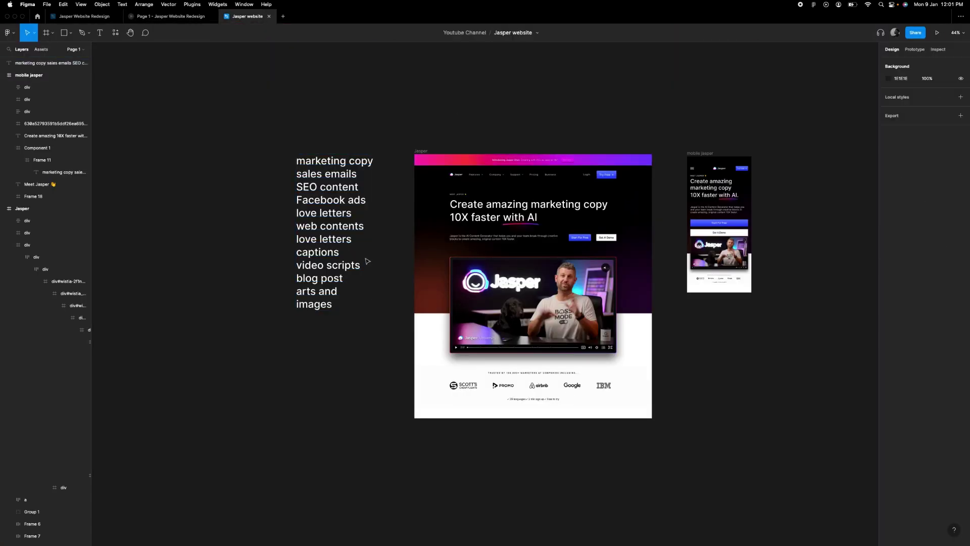
- Wrap the phrase list text beside the desktop Jasper frame in a frame of its own
click(314, 160)
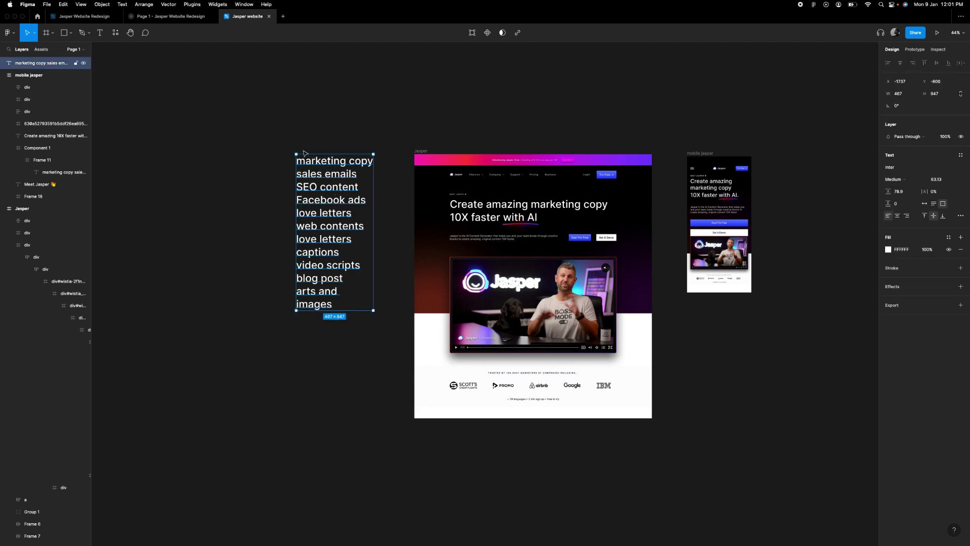
double_click(345, 171)
click(365, 201)
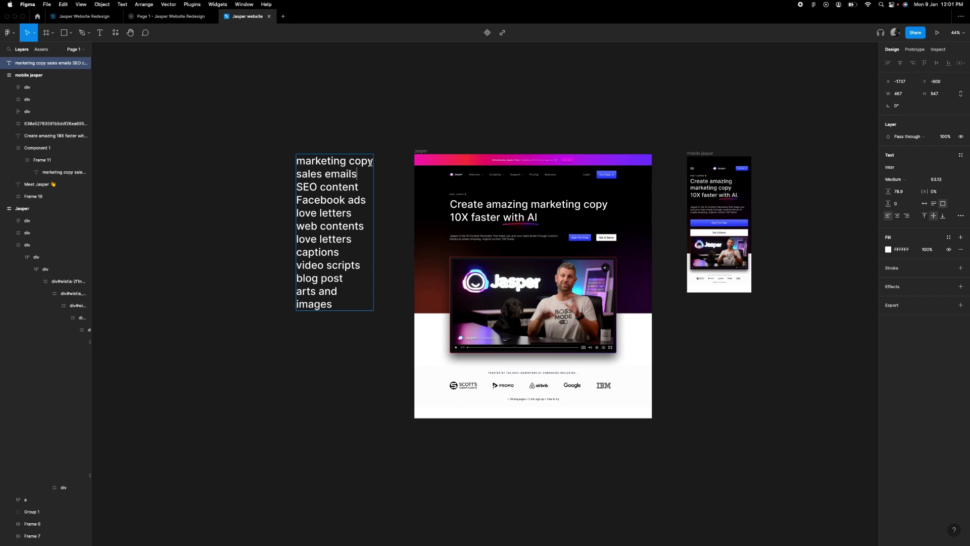
key(Escape)
right_click(340, 199)
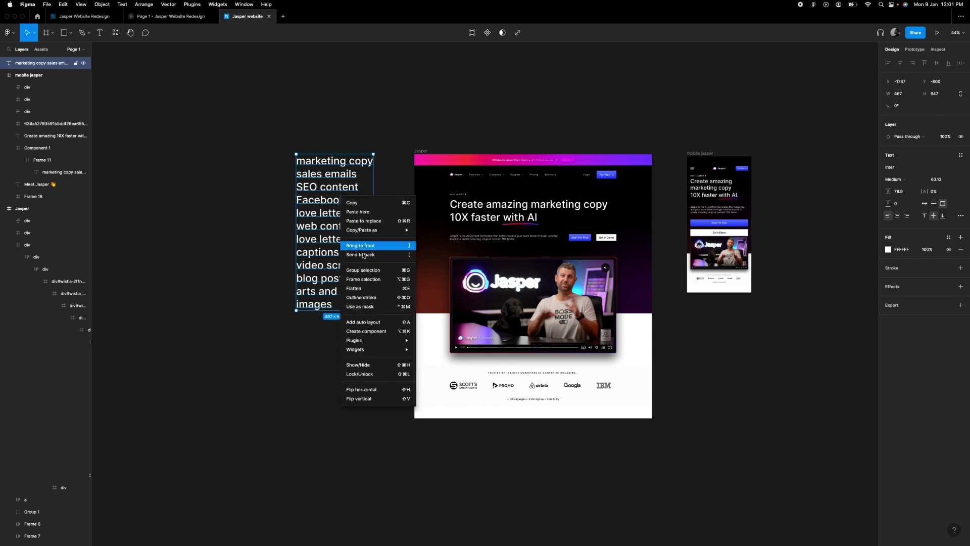
click(370, 279)
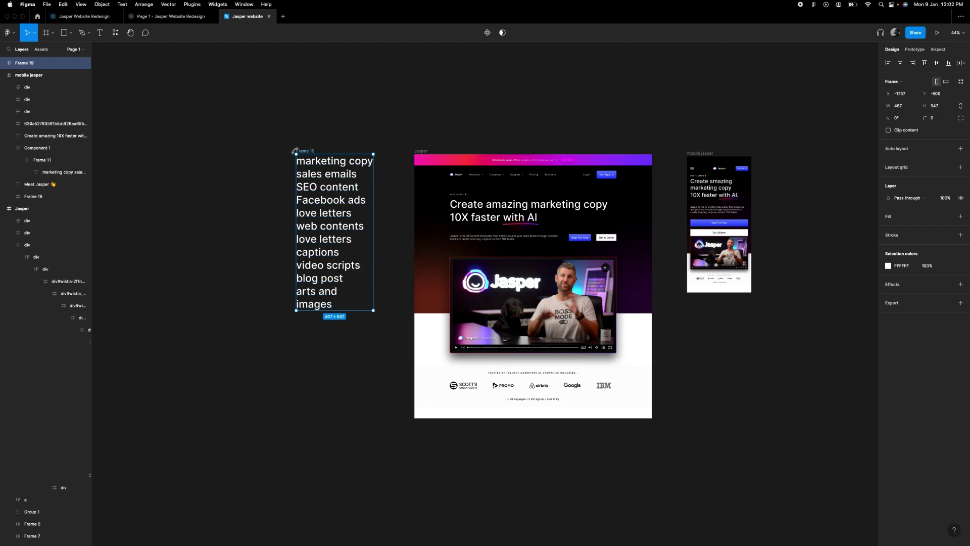
- Turn on content clipping for the phrase list frame and shorten it to 467 × 83 so only "marketing copy" shows
scroll(294, 152, up, 2)
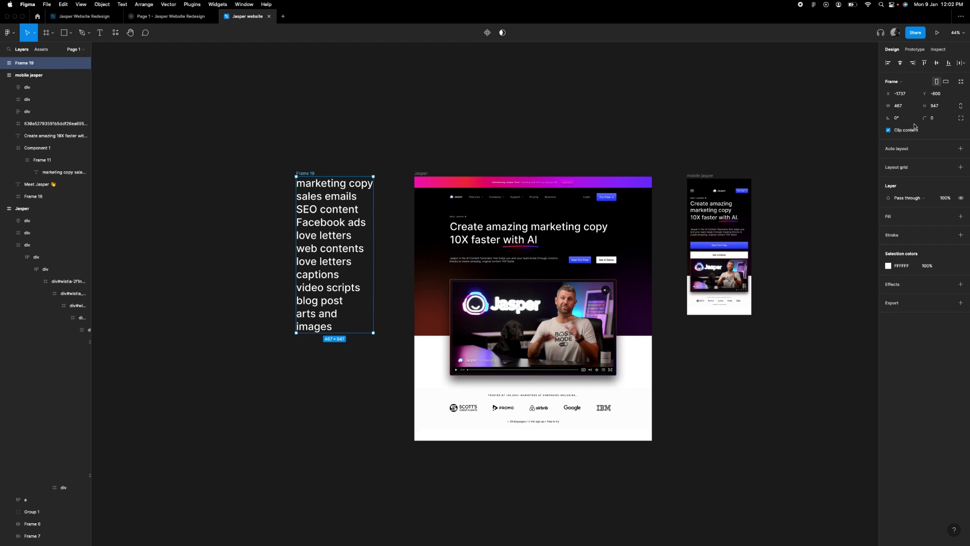
drag(355, 333, 366, 190)
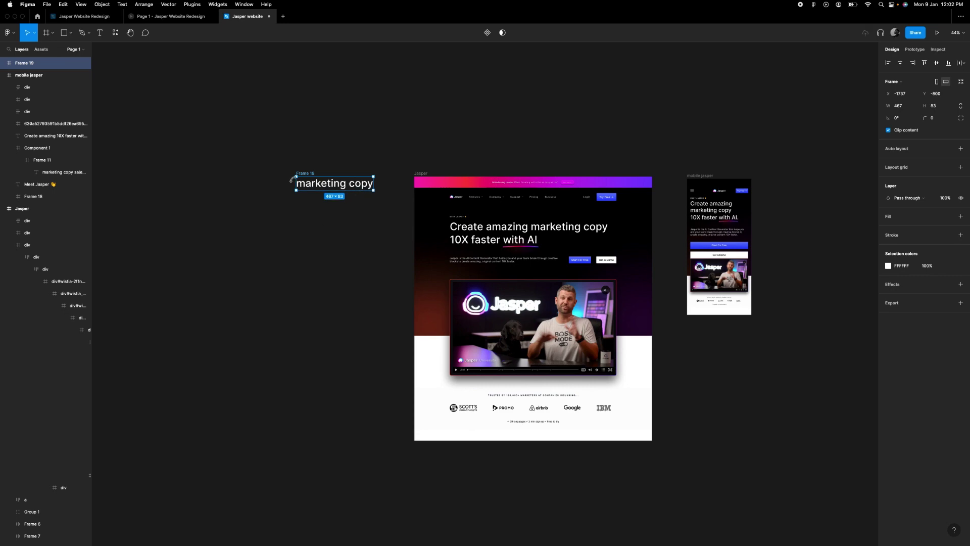
- Duplicate the "marketing copy" frame directly below the original
scroll(292, 179, up, 10)
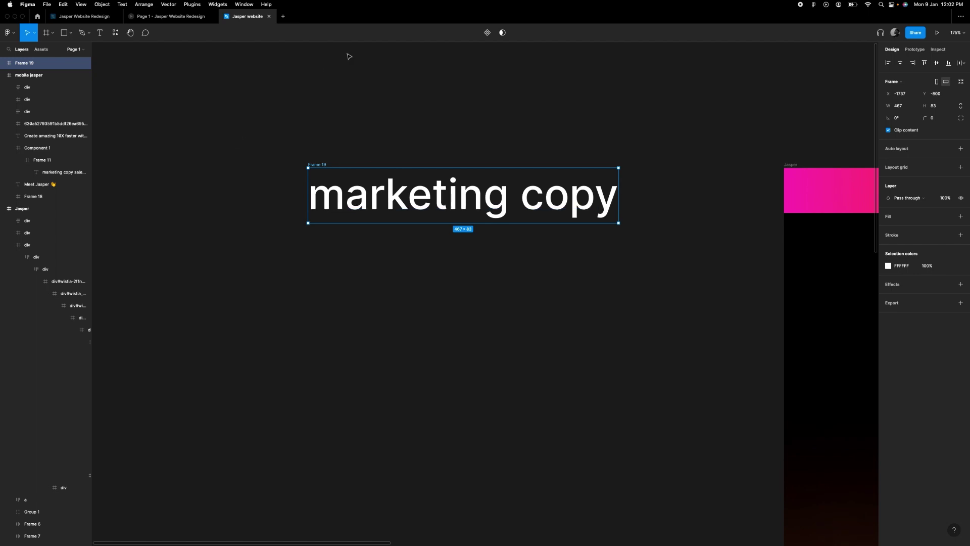
click(358, 148)
click(356, 189)
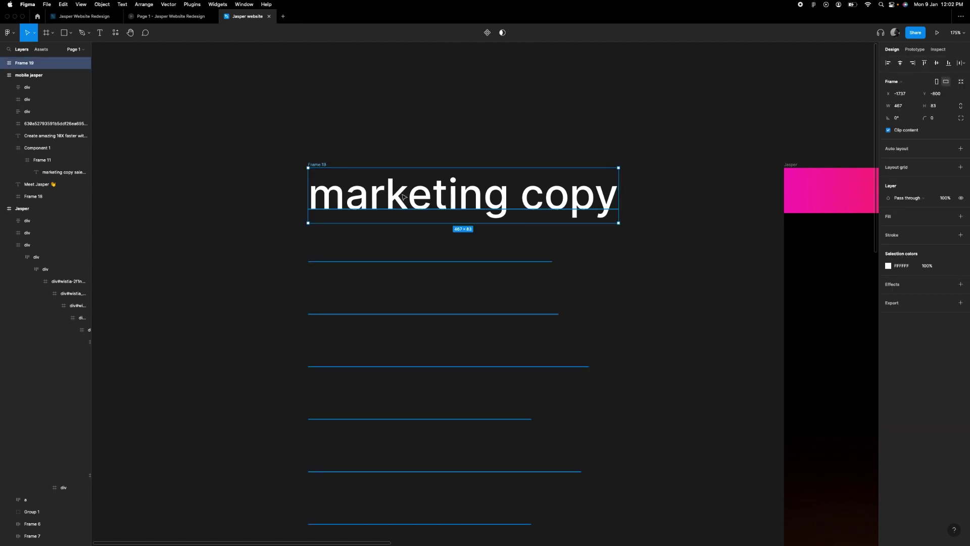
drag(407, 190, 407, 273)
- Move the text inside the duplicated frame up to Y -82 so the frame shows "sales emails"
click(437, 281)
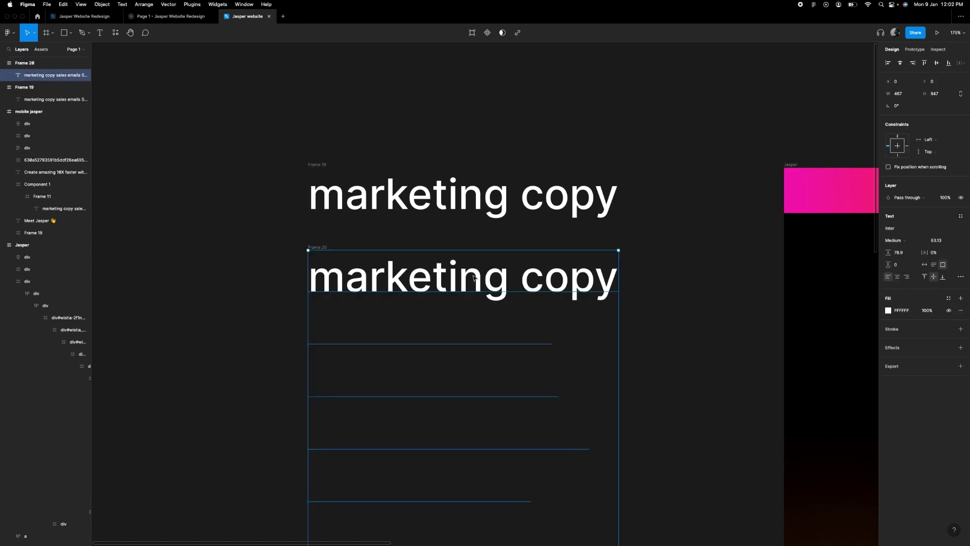
drag(473, 278, 473, 264)
key(shift+Up)
key(shift+Up)
key(shift+Up)
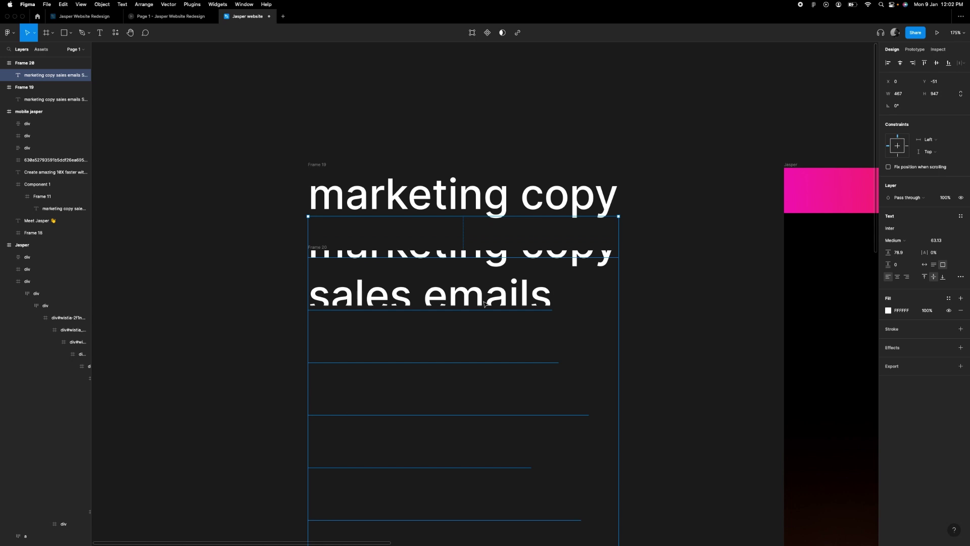
key(shift+Up)
key(shift+Up)
key(shift+Up)
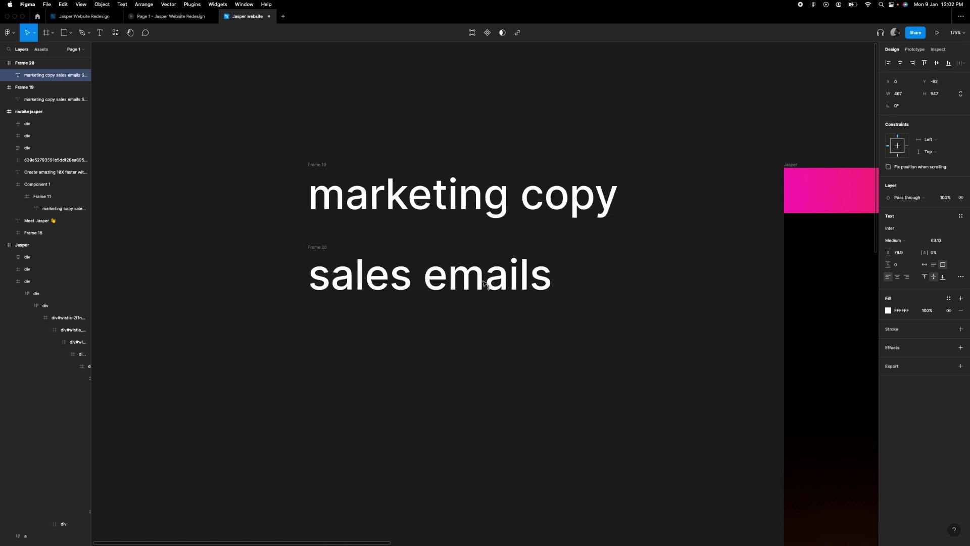
key(Escape)
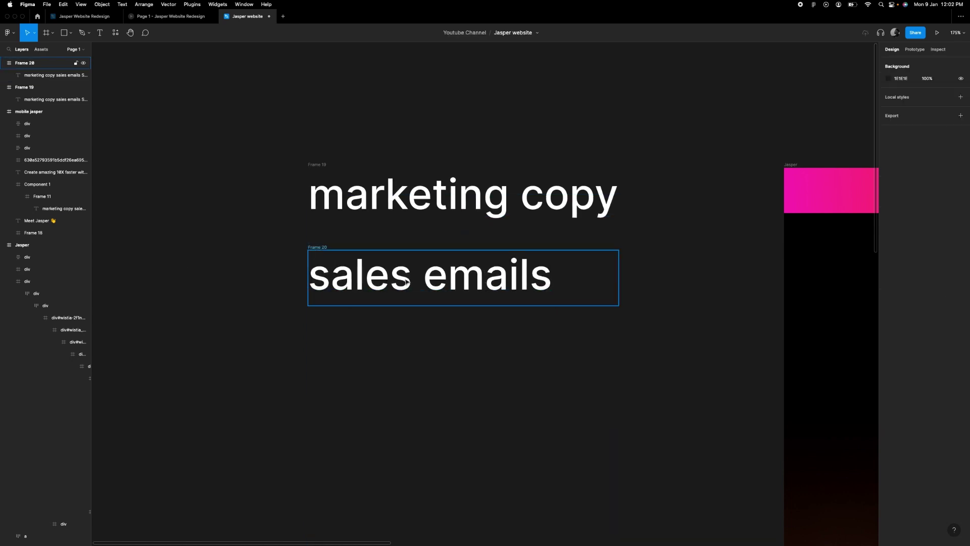
- Duplicate the "sales emails" frame directly below it as a third frame
click(445, 281)
click(271, 275)
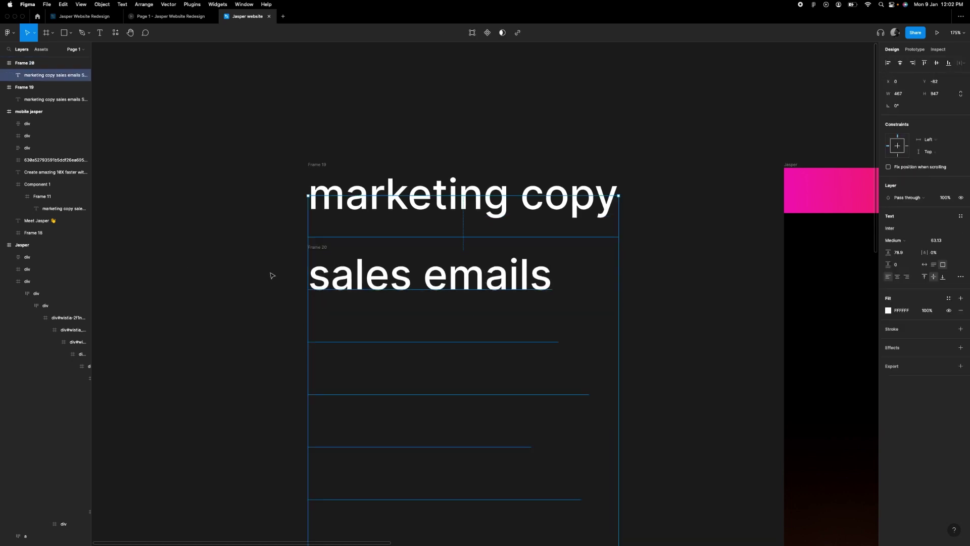
click(406, 279)
alt+drag(413, 281, 412, 364)
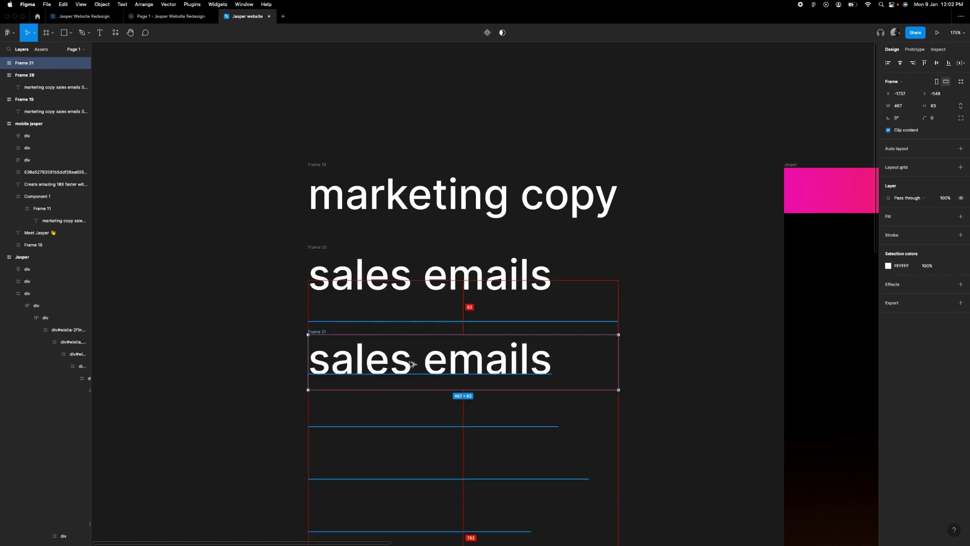
- Move the text inside the third frame up to Y -158 so the frame shows "SEO content"
scroll(412, 363, down, 3)
double_click(441, 282)
click(441, 281)
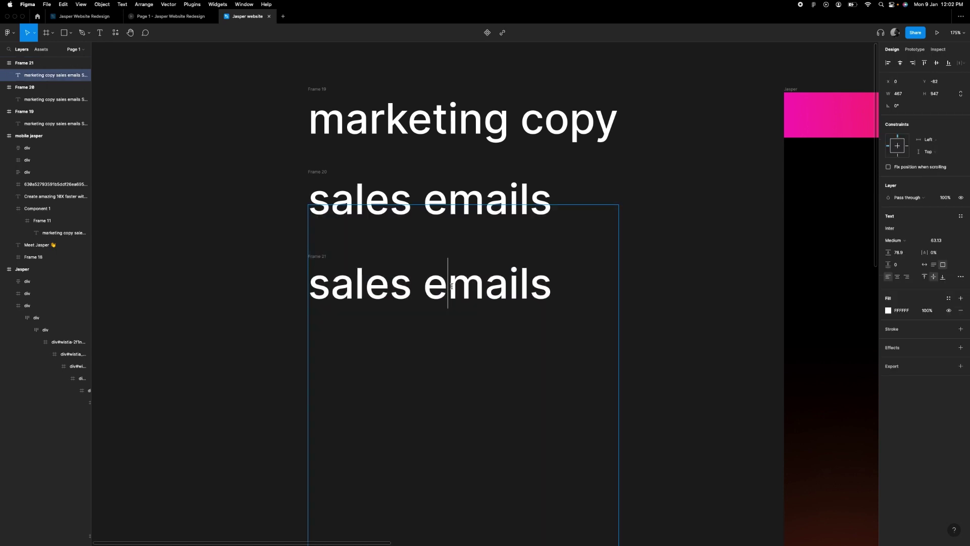
click(659, 286)
click(474, 291)
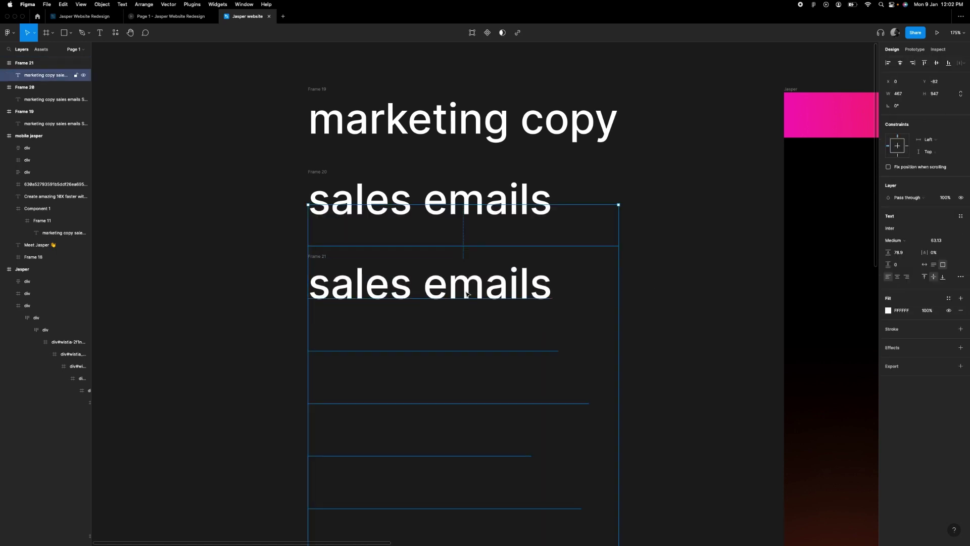
mouse_move(465, 276)
mouse_down()
mouse_move(466, 265)
mouse_move(466, 277)
mouse_up()
click(263, 257)
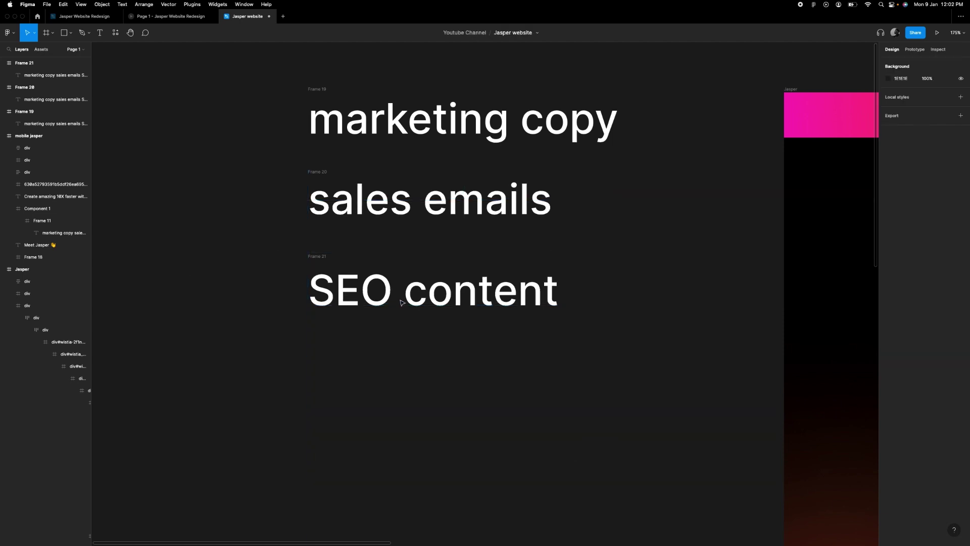
scroll(455, 277, down, 5)
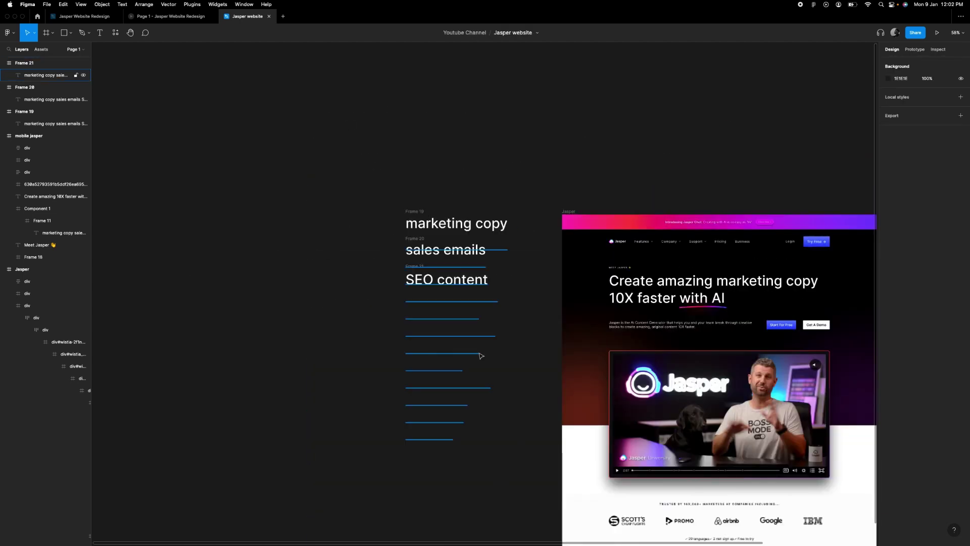
scroll(500, 303, up, 2)
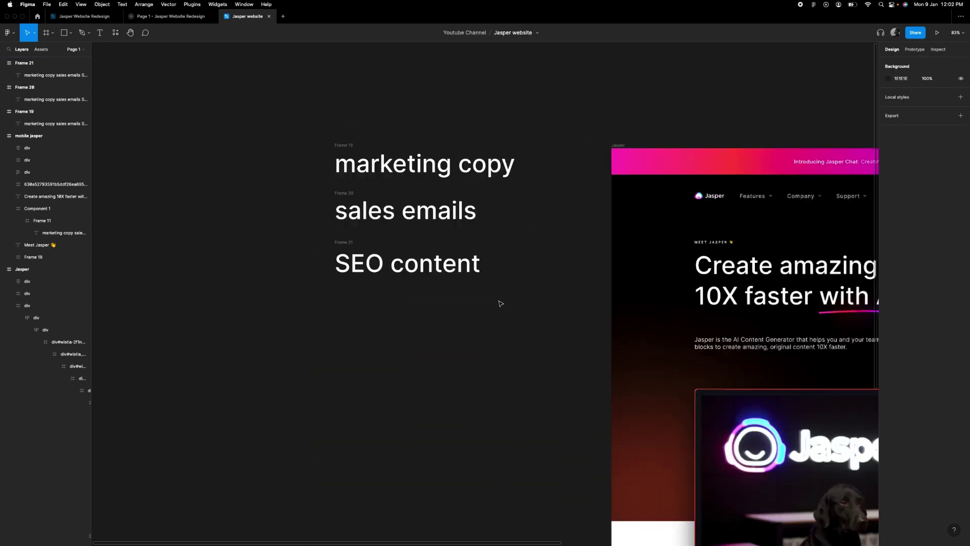
click(407, 267)
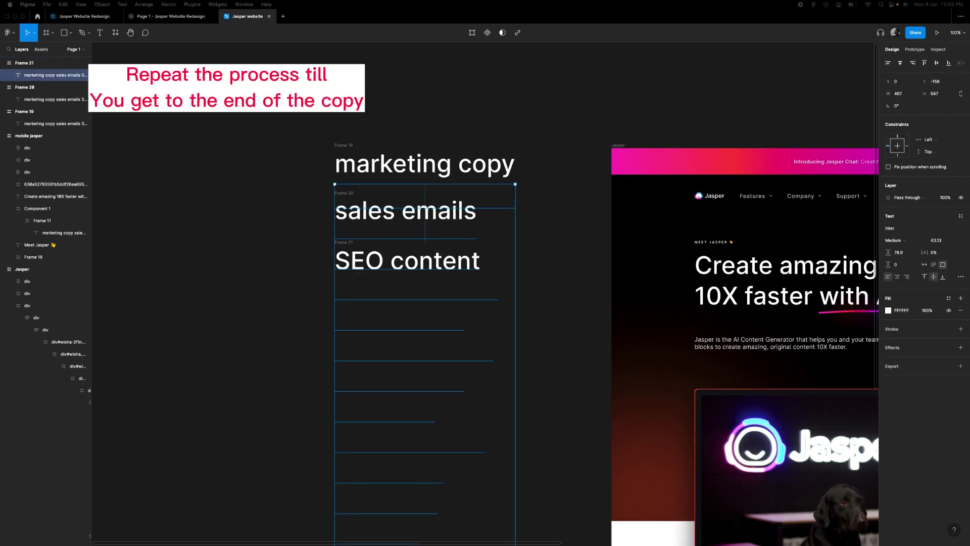
- Duplicate the "SEO content" frame directly below it and move the copy's text up to Y -234 so it shows "Facebook ads"
scroll(351, 201, down, 2)
key(Escape)
click(322, 190)
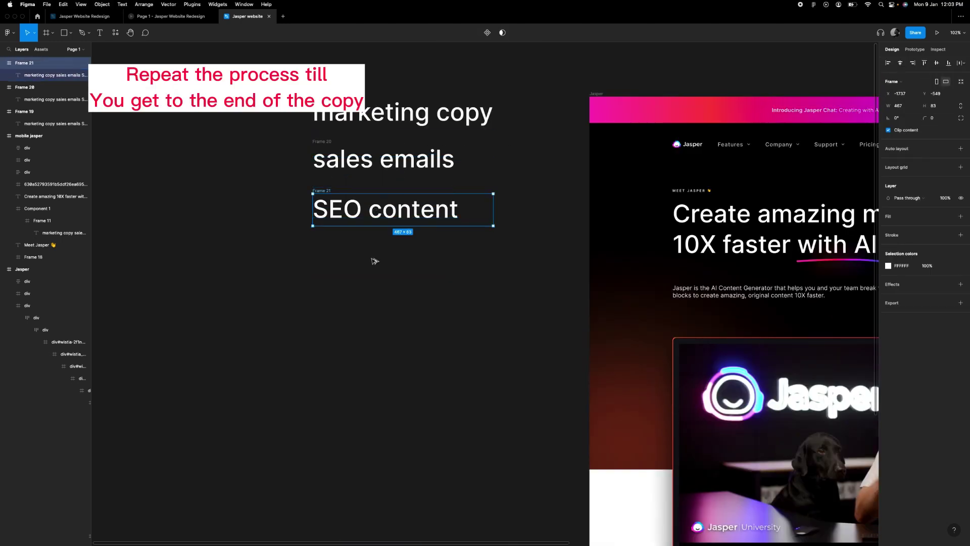
key(Escape)
alt+drag(374, 212, 381, 238)
key(shift+Return)
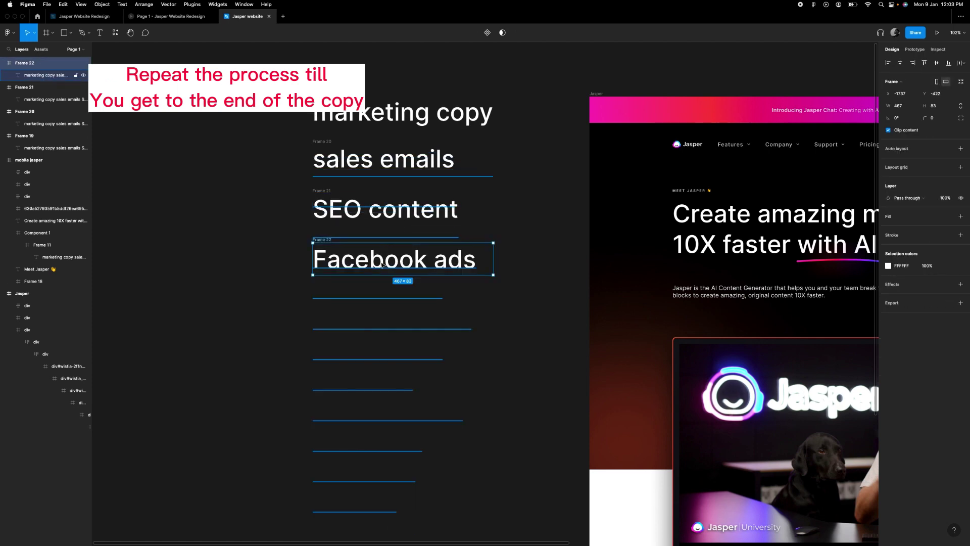
- Duplicate the "Facebook ads" frame directly below it and move the copy's text up so it shows "love letters"
scroll(379, 283, down, 3)
key(super+d)
key(Return)
key(Return)
click(496, 310)
click(417, 310)
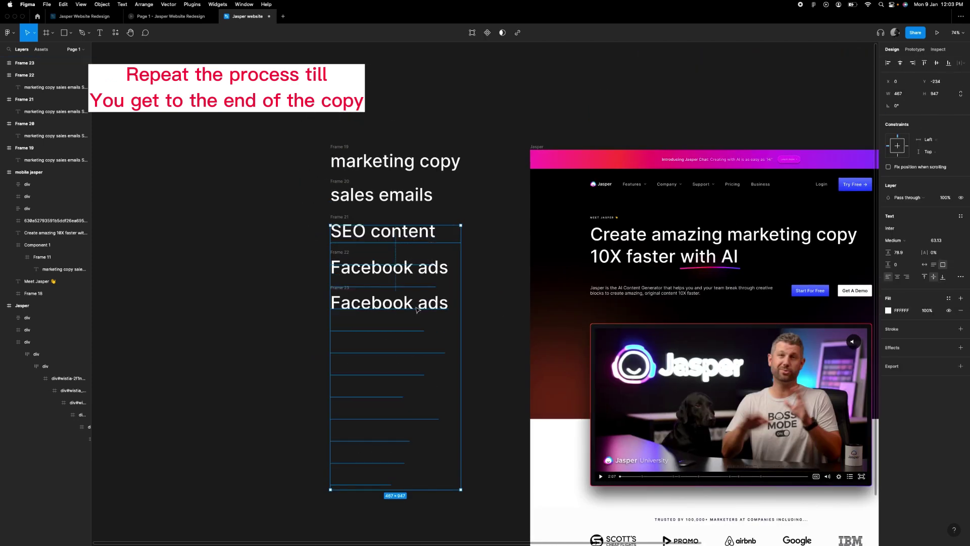
drag(417, 309, 418, 287)
- Write the note "You can use SHIFT+arrow to have a perfect movement" beside the phrase frames and delete it again
click(100, 32)
click(147, 242)
text(You can use)
key(Return)
text(SHIFT+)
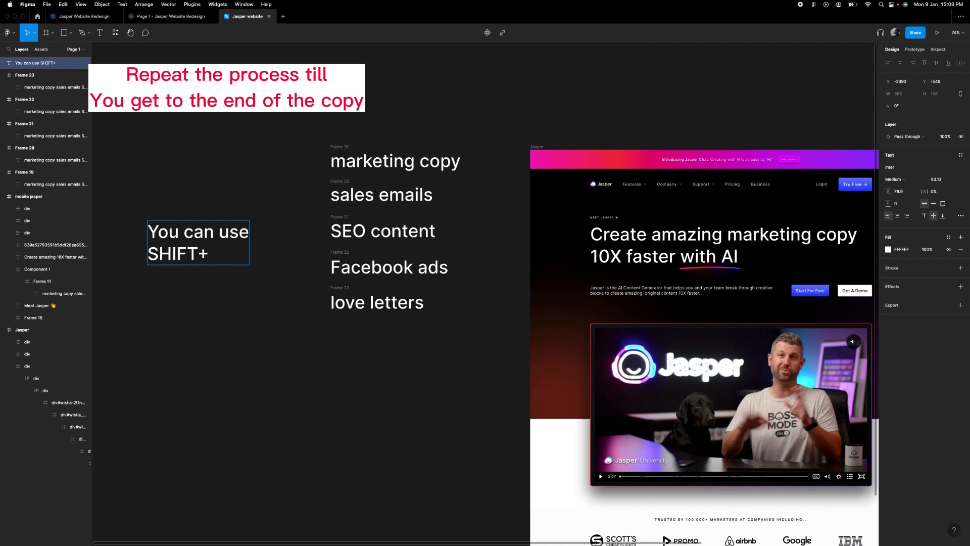
text(arrow)
key(Return)
text(to have a perfect)
key(Return)
text(movement)
key(Escape)
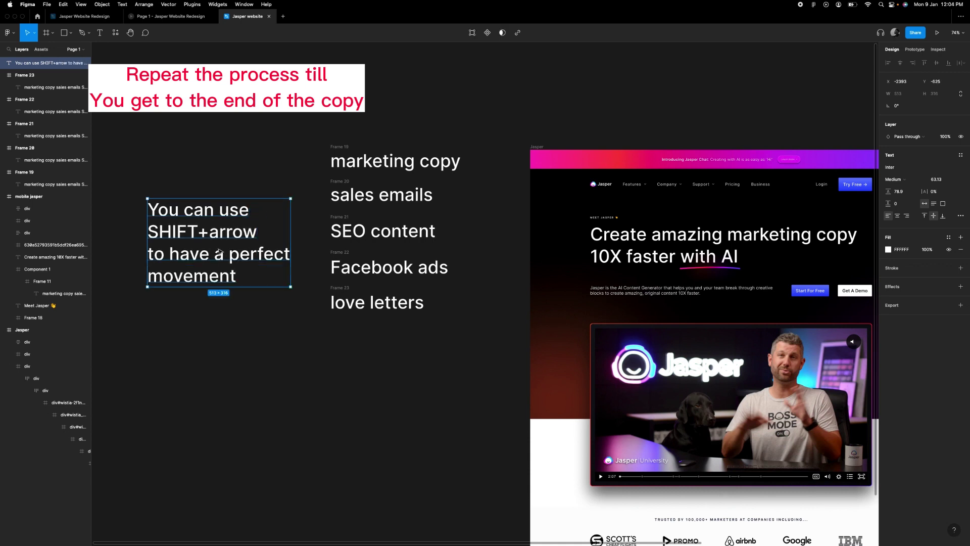
key(BackSpace)
- Duplicate the "love letters" frame directly below it and move the copy's text up so it shows "web contents"
click(381, 302)
key(shift+Return)
key(super+d)
key(Return)
drag(381, 343, 381, 325)
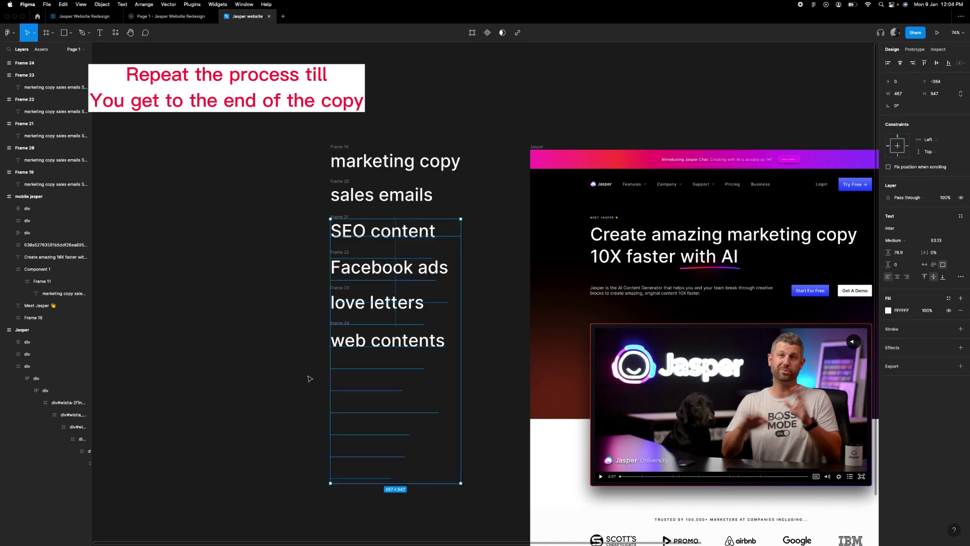
- Duplicate the "web contents" frame directly below it and shift the copy's text up to the second "love letters" phrase
key(Escape)
key(super+d)
key(Return)
key(shift+Up)
key(shift+Up)
key(shift+Up)
key(shift+Up)
key(shift+Up)
key(shift+Up)
key(shift+Up)
key(shift+Up)
key(shift+Up)
key(Escape)
- Duplicate the second "love letters" frame below it and move the copy's text up to Y -557 so it shows "captions"
key(super+d)
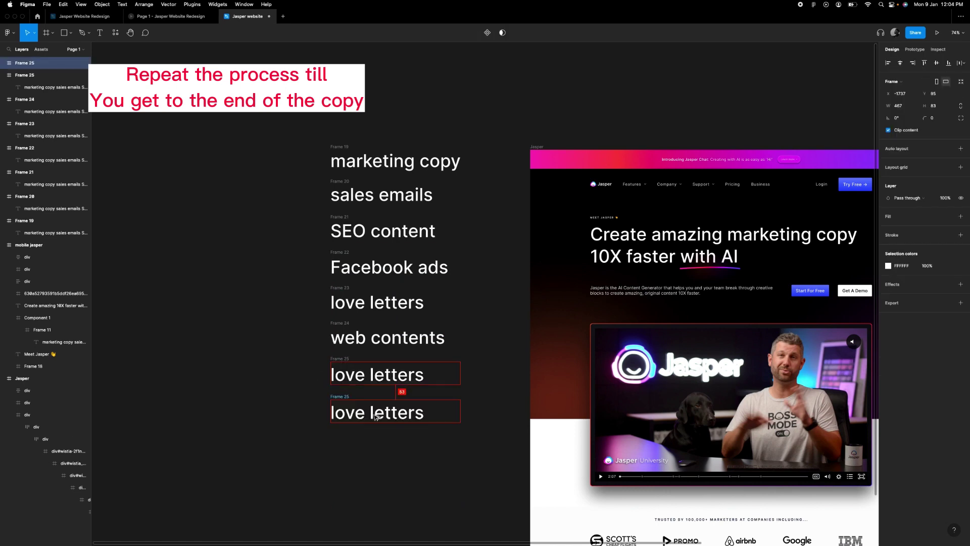
key(Return)
key(shift+Up)
key(shift+Up)
key(shift+Up)
key(shift+Up)
key(shift+Up)
key(shift+Up)
key(shift+Up)
key(shift+Up)
key(shift+Up)
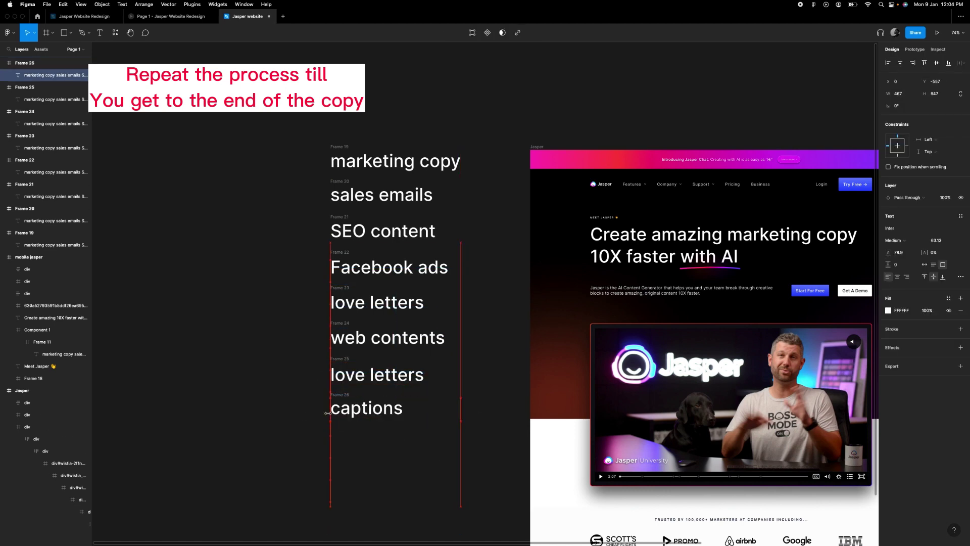
- Duplicate the "captions" frame directly below it and move the copy's text up so it shows "video scripts"
key(shift+Return)
alt+drag(382, 407, 407, 431)
key(Return)
scroll(404, 432, down, 3)
key(shift+Return)
- Duplicate the "video scripts" frame directly below it and move the copy's text up so it shows "blog post"
alt+drag(386, 301, 387, 338)
key(Escape)
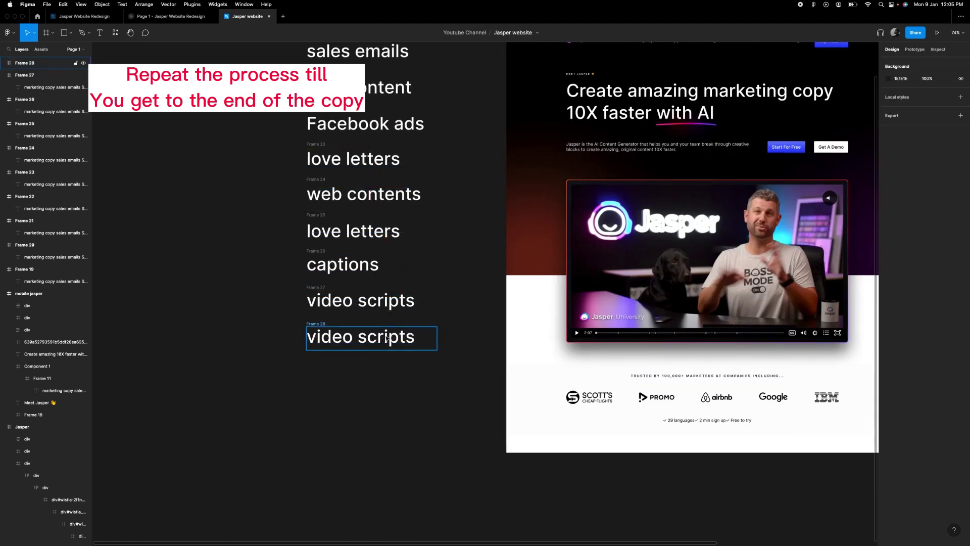
key(Return)
key(shift+Up)
key(shift+Up)
key(shift+Up)
key(shift+Up)
key(shift+Up)
key(shift+Up)
key(shift+Up)
key(shift+Up)
key(shift+Up)
key(Escape)
- Duplicate the "blog post" frame directly below it and move the copy's text up so it shows "arts and"
key(super+d)
key(Return)
key(shift+Up)
key(shift+Up)
key(shift+Up)
key(shift+Up)
key(shift+Up)
key(shift+Up)
key(shift+Up)
key(shift+Up)
key(shift+Up)
key(Escape)
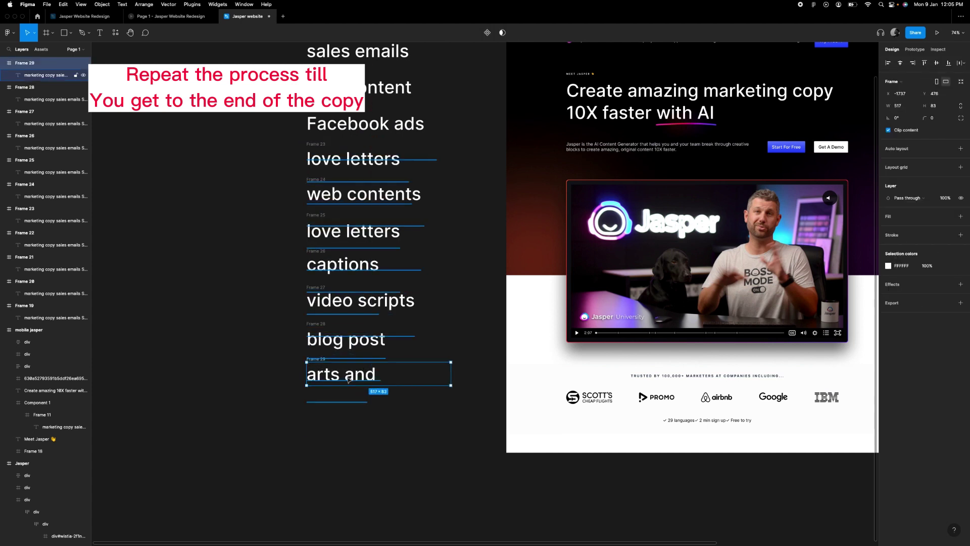
- Enlarge the last frame to 561 × 119 and move its text to Y -837 so it shows "arts and images" on one line
click(284, 377)
double_click(353, 376)
drag(438, 373, 463, 394)
key(Escape)
click(416, 379)
key(Return)
key(shift+Up)
key(shift+Up)
key(shift+Up)
key(shift+Up)
key(shift+Up)
key(Escape)
click(372, 377)
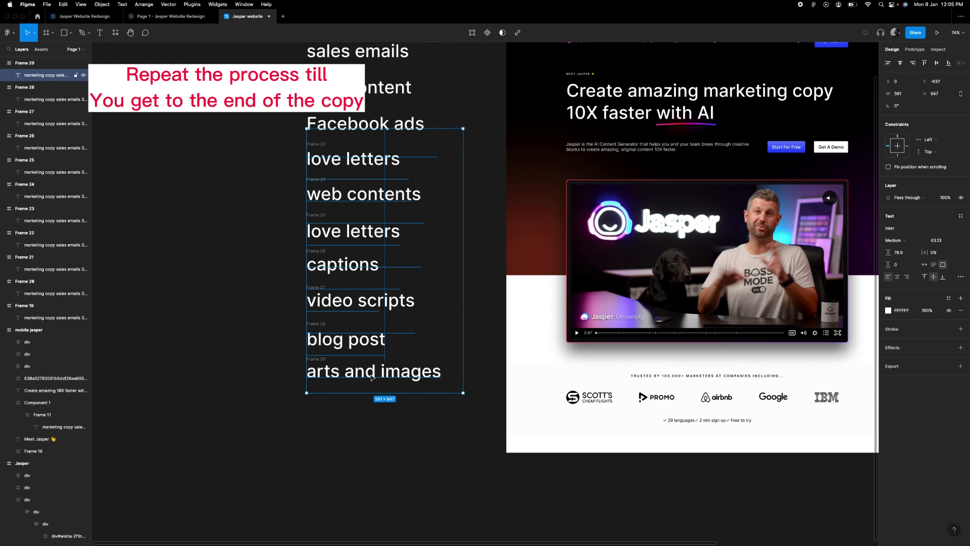
key(Return)
key(Escape)
scroll(331, 413, up, 1)
key(Return)
key(Escape)
click(262, 313)
scroll(262, 313, up, 3)
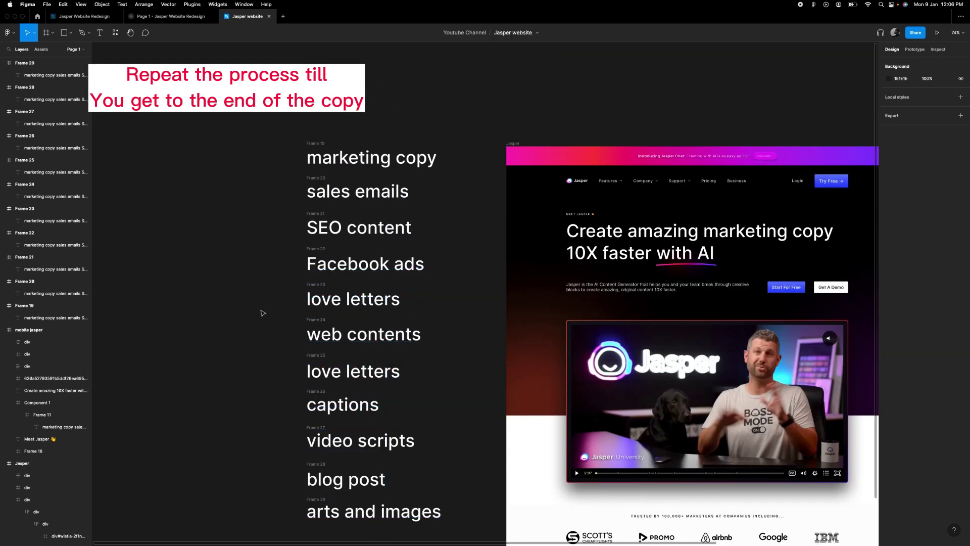
scroll(263, 313, down, 2)
click(353, 212)
click(354, 248)
click(364, 460)
drag(365, 218, 354, 414)
click(279, 163)
- Select all the phrase frames from "marketing copy" to "arts and images" and combine them into a component set
drag(259, 70, 458, 508)
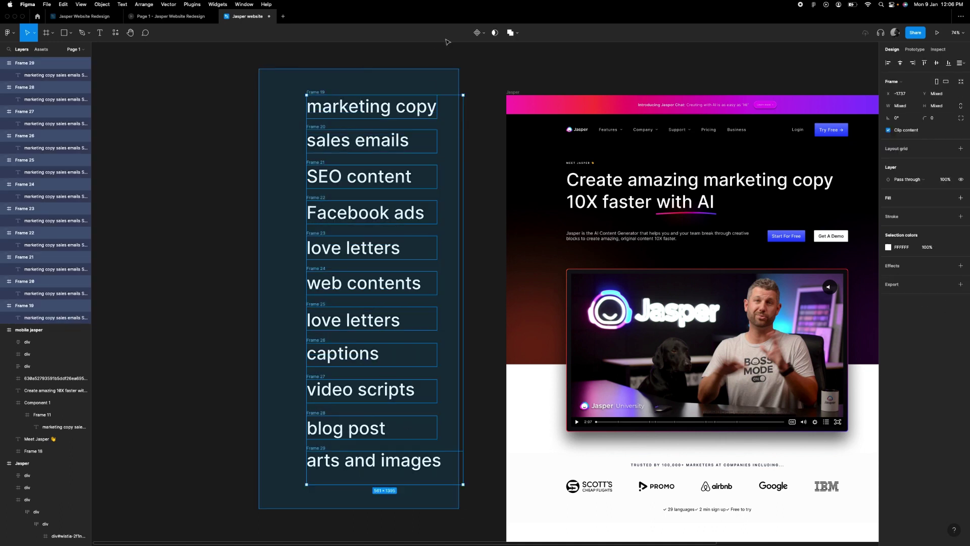
click(478, 32)
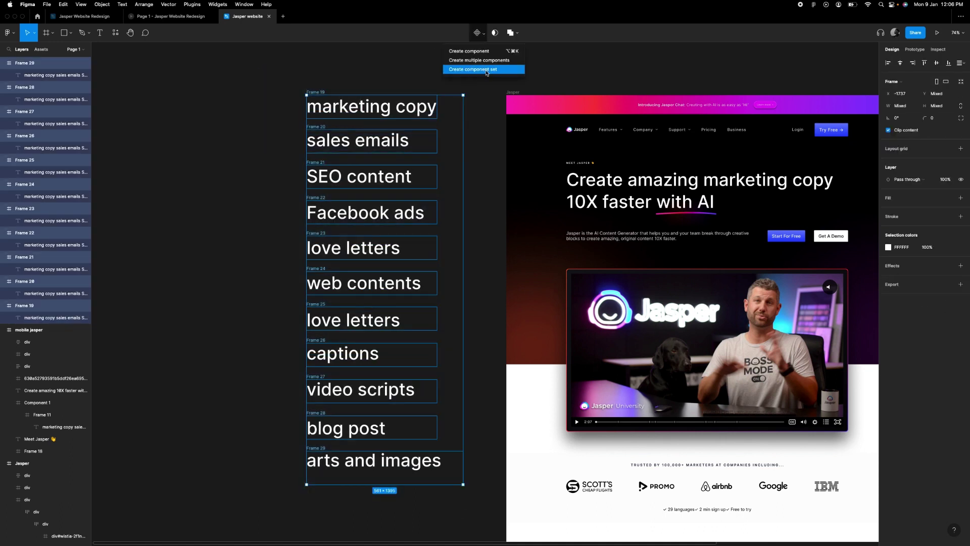
click(238, 58)
drag(461, 474, 227, 59)
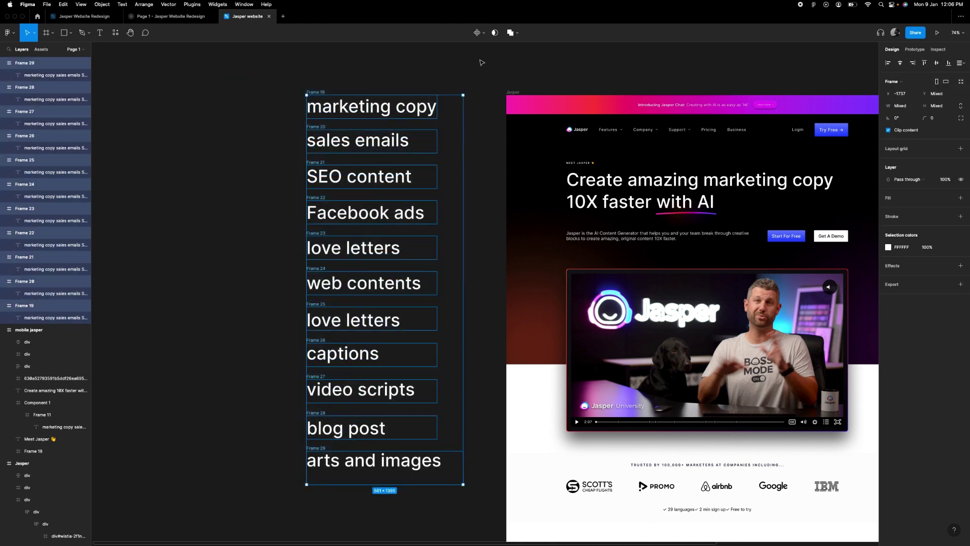
click(479, 32)
key(Return)
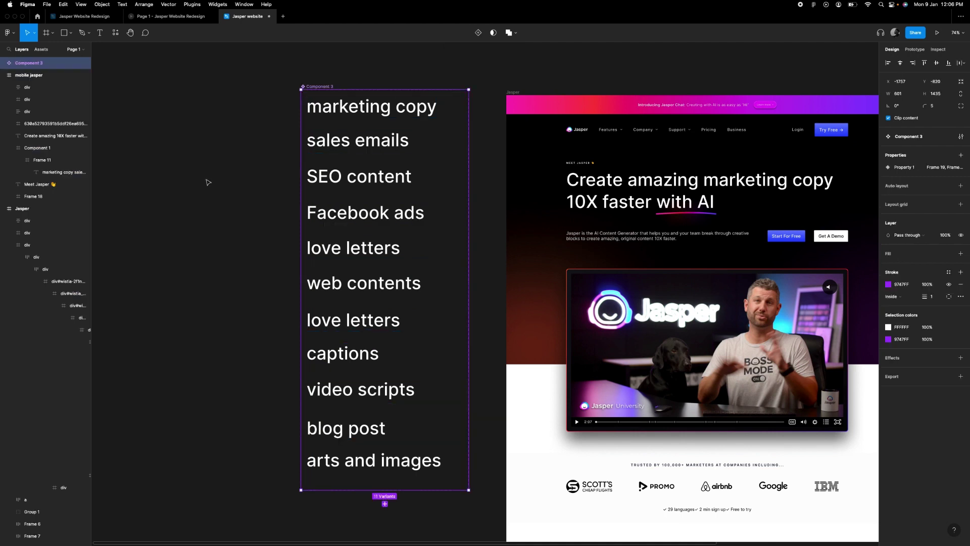
- Shorten the "arts and images" variant slightly from its lower edge and move the whole component set to X -1837, Y -827
click(364, 495)
click(371, 481)
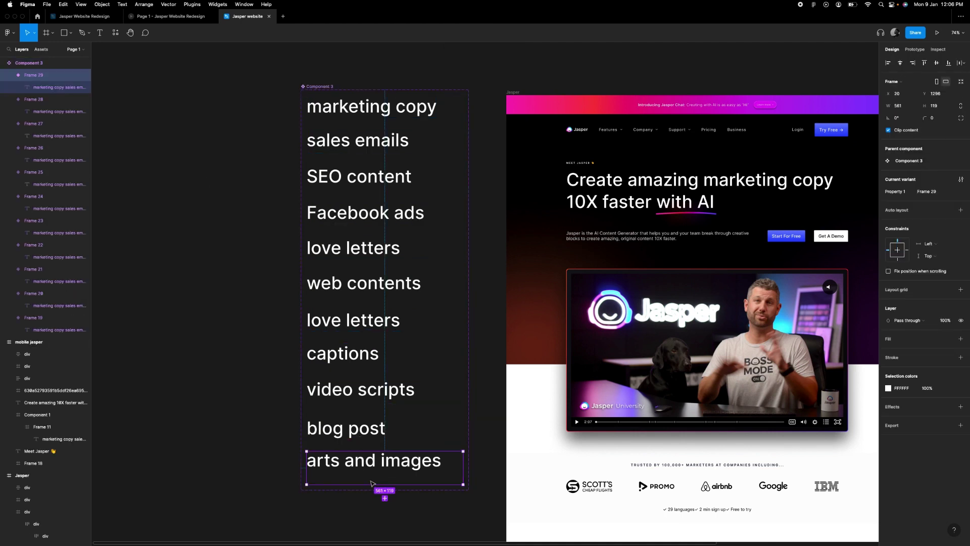
drag(370, 485, 370, 472)
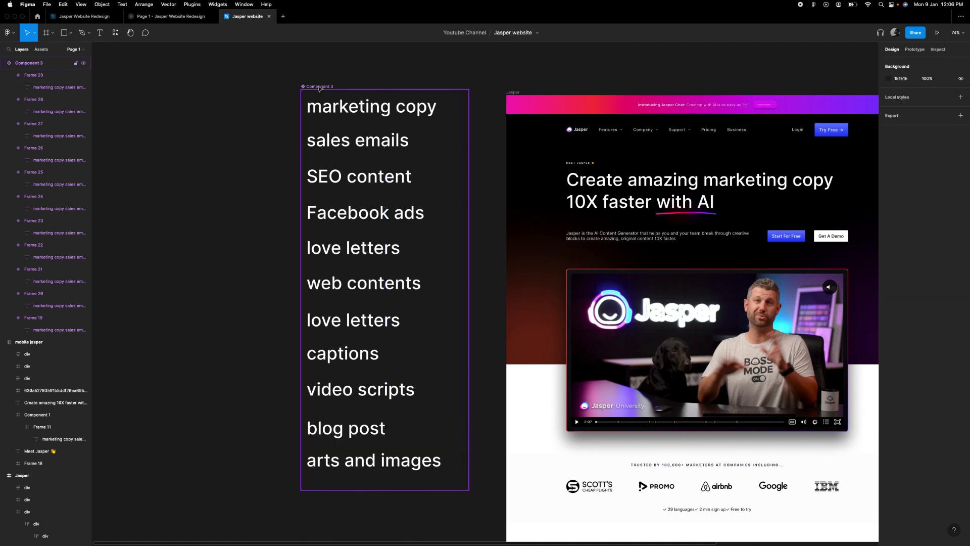
drag(319, 88, 297, 86)
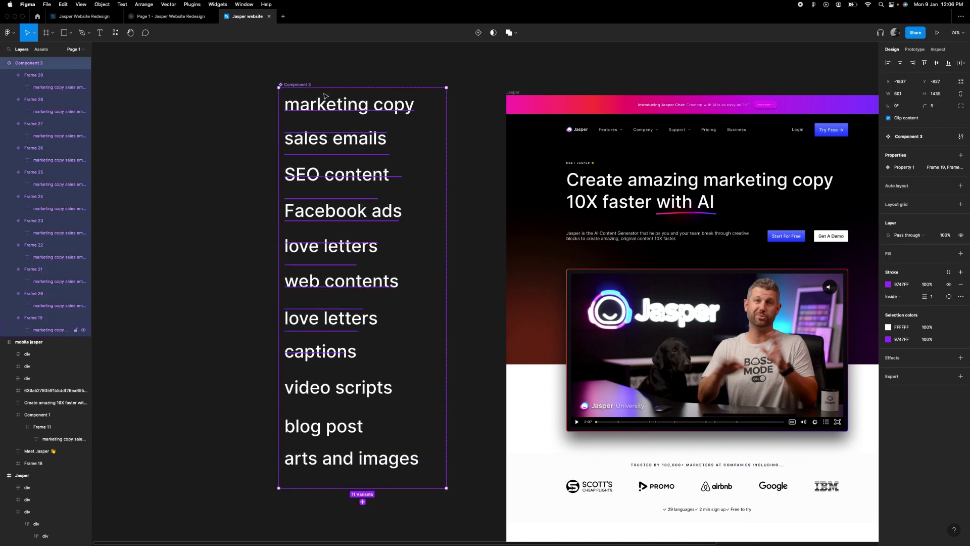
- Link the "marketing copy" variant to "sales emails" with a prototype interaction that changes after a delay of 600 ms
scroll(326, 96, down, 5)
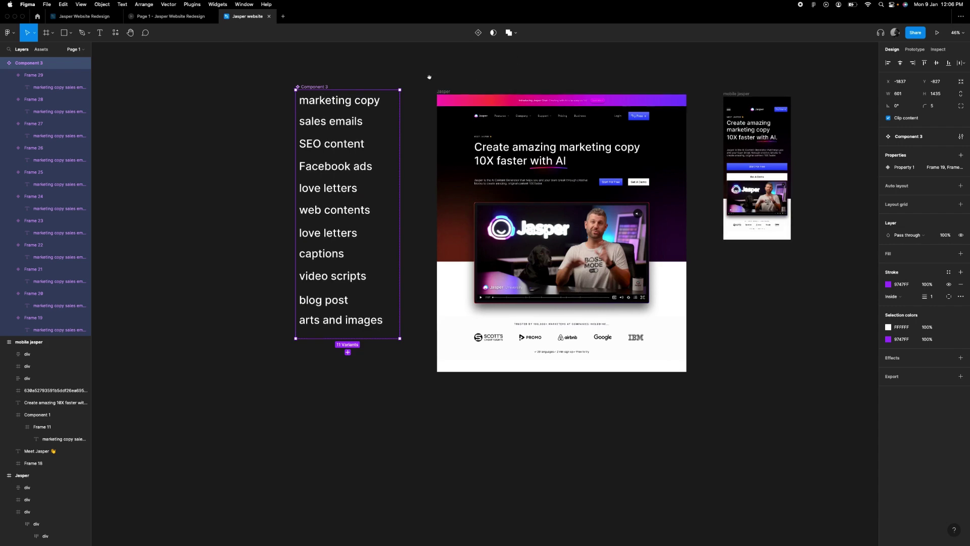
drag(429, 76, 447, 118)
click(914, 49)
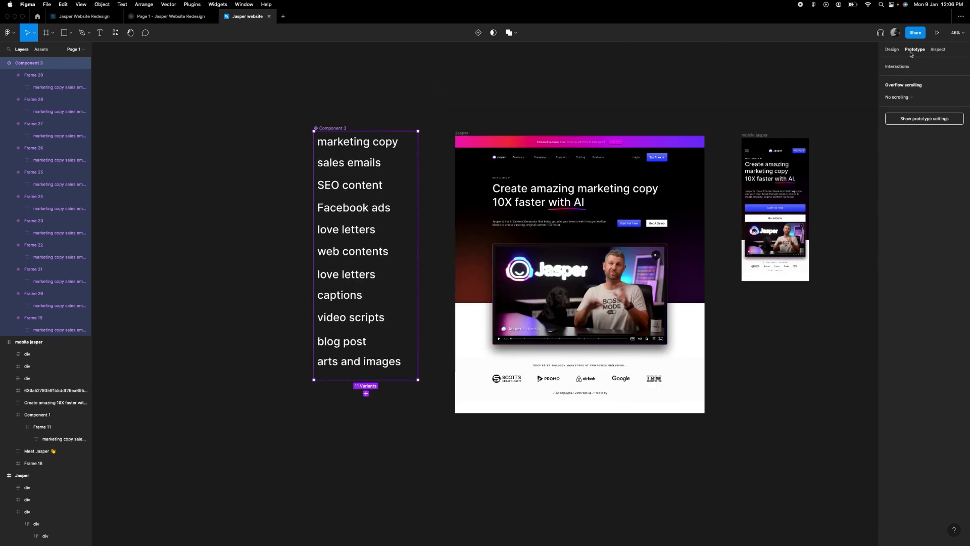
click(345, 147)
scroll(345, 147, up, 5)
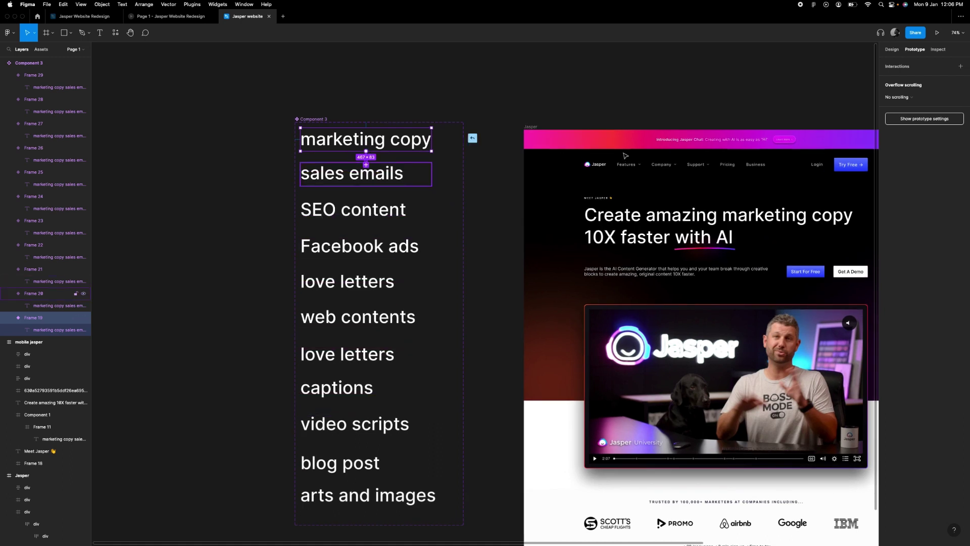
drag(366, 165, 365, 166)
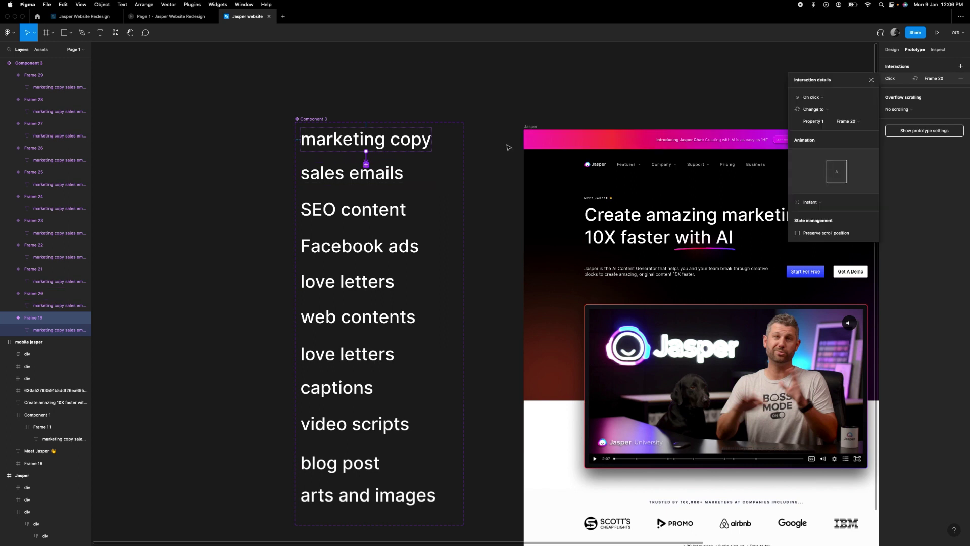
click(811, 97)
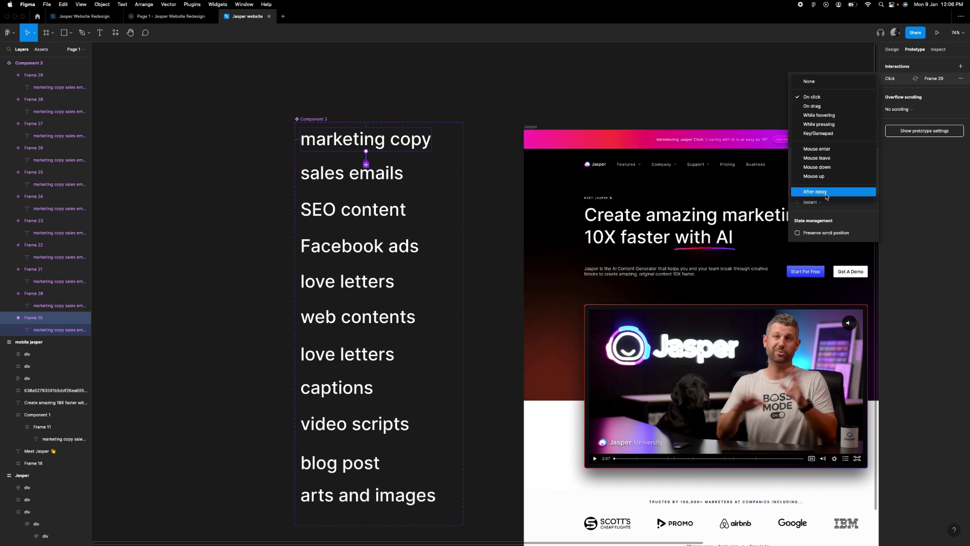
click(863, 98)
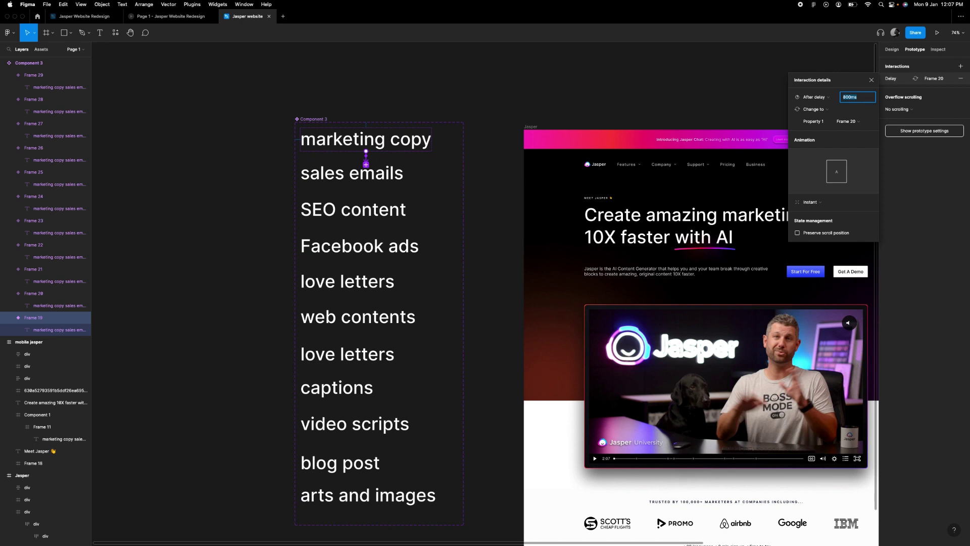
key(BackSpace)
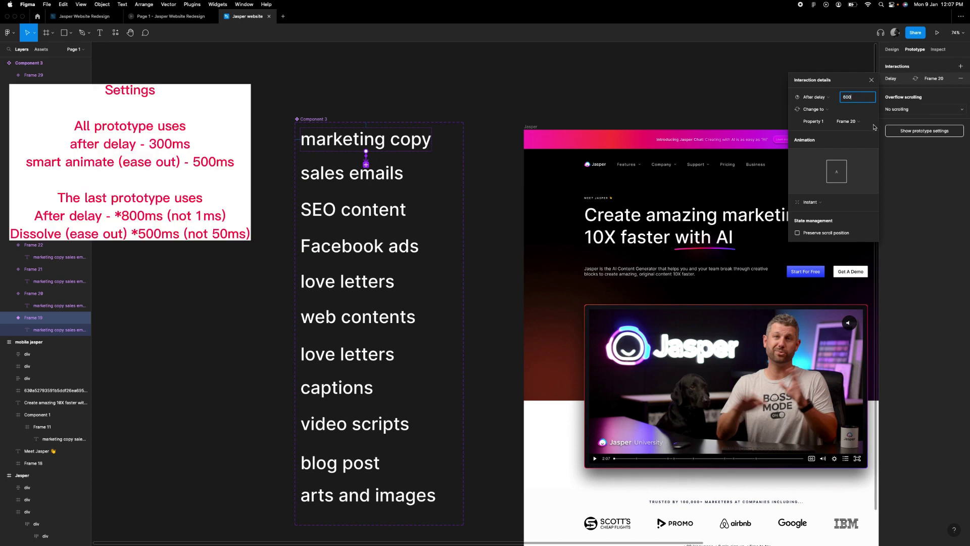
- Set the "marketing copy" interaction's animation to Smart animate, ease out, 500 ms, and its delay to 300 ms
click(810, 202)
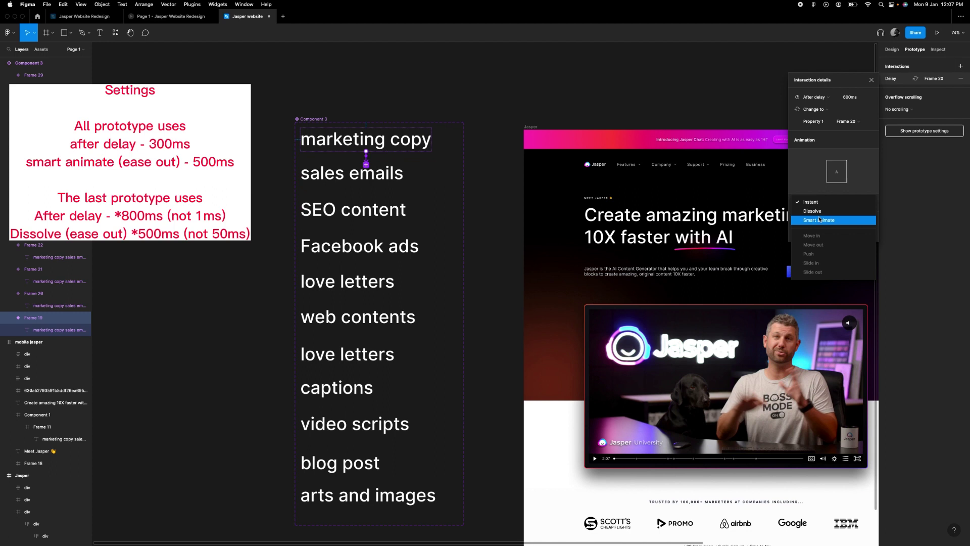
click(820, 220)
click(861, 215)
text(500)
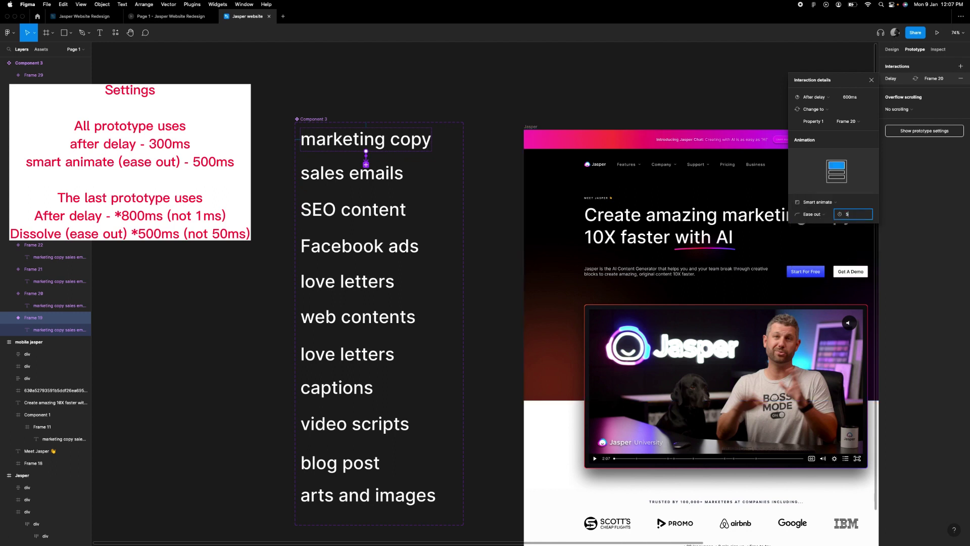
click(859, 97)
text(300)
- Link the "sales emails" variant to "SEO content", triggered after a 300 ms delay with Smart animate, ease out, 500 ms
click(385, 173)
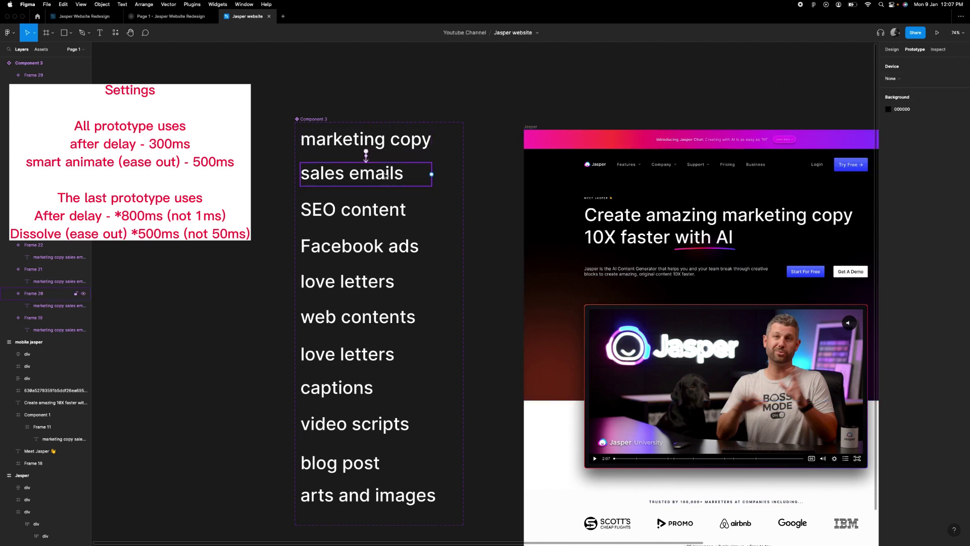
drag(366, 199, 366, 206)
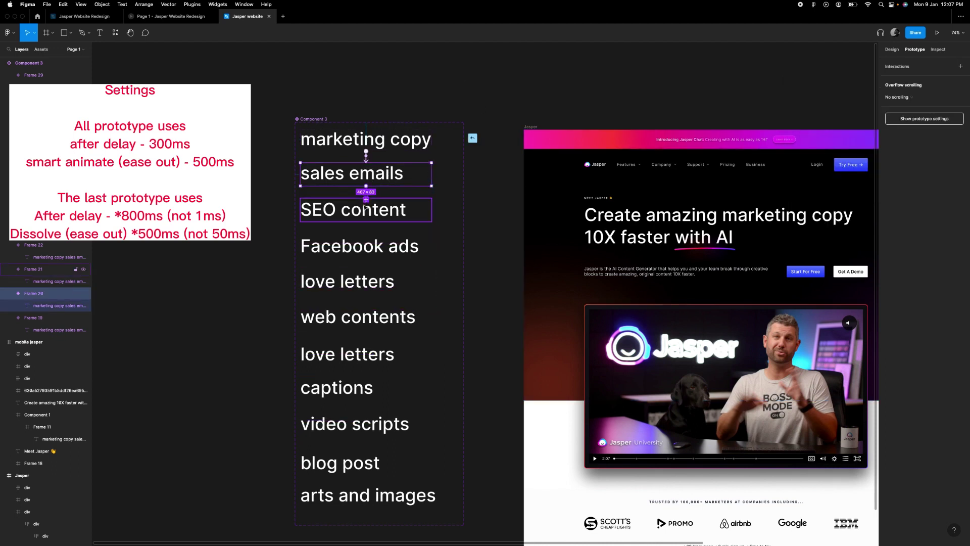
click(828, 99)
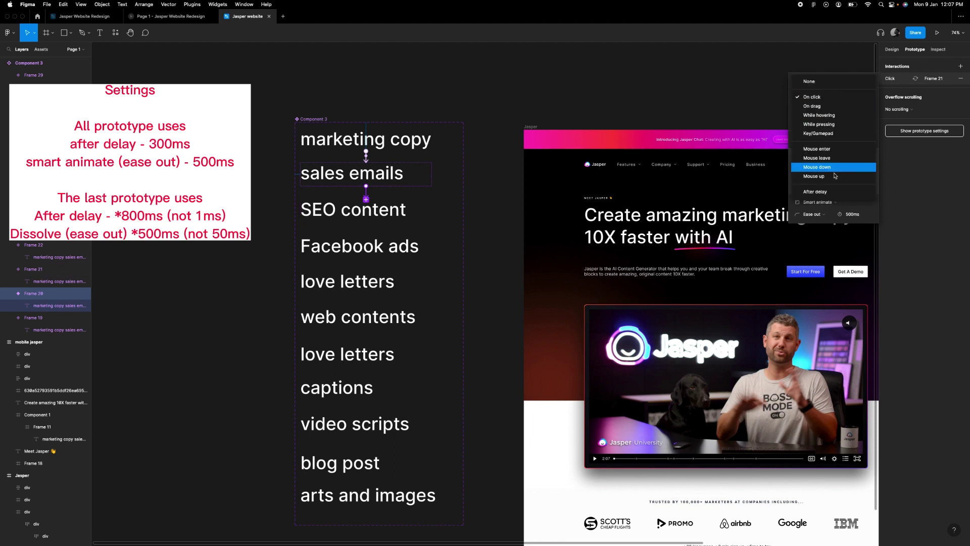
click(823, 192)
click(860, 101)
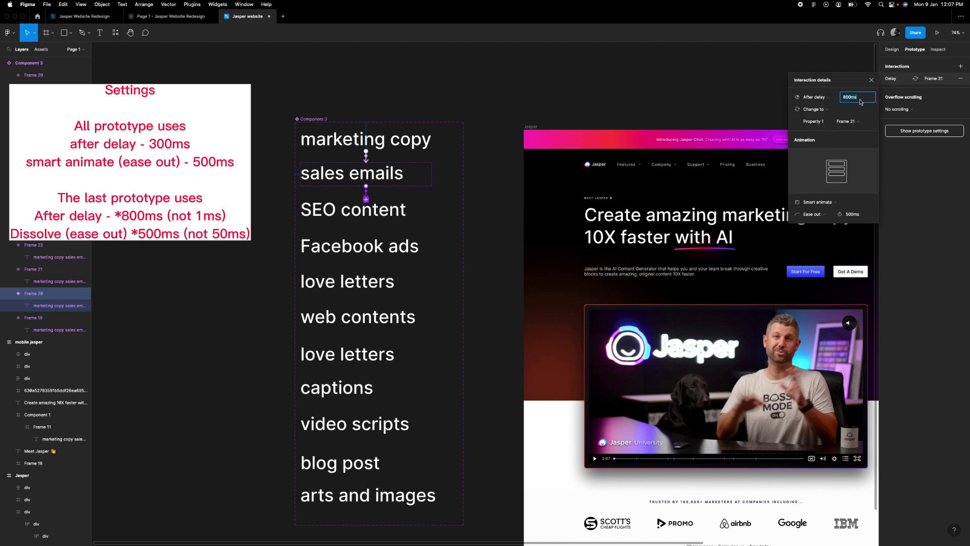
text(300)
key(Tab)
key(Tab)
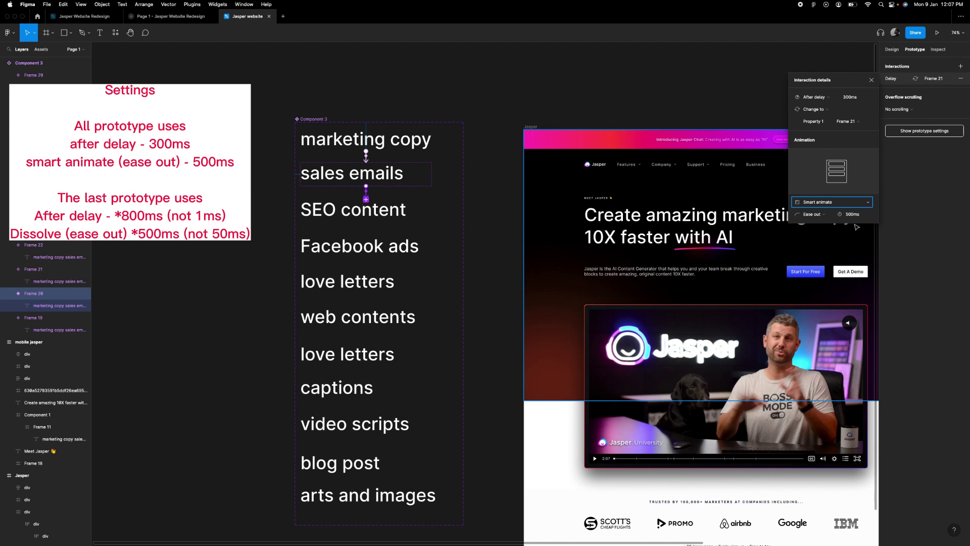
- Link the "SEO content" variant to "Facebook ads", triggered after a 300 ms delay with Smart animate, ease out, 500 ms
click(373, 217)
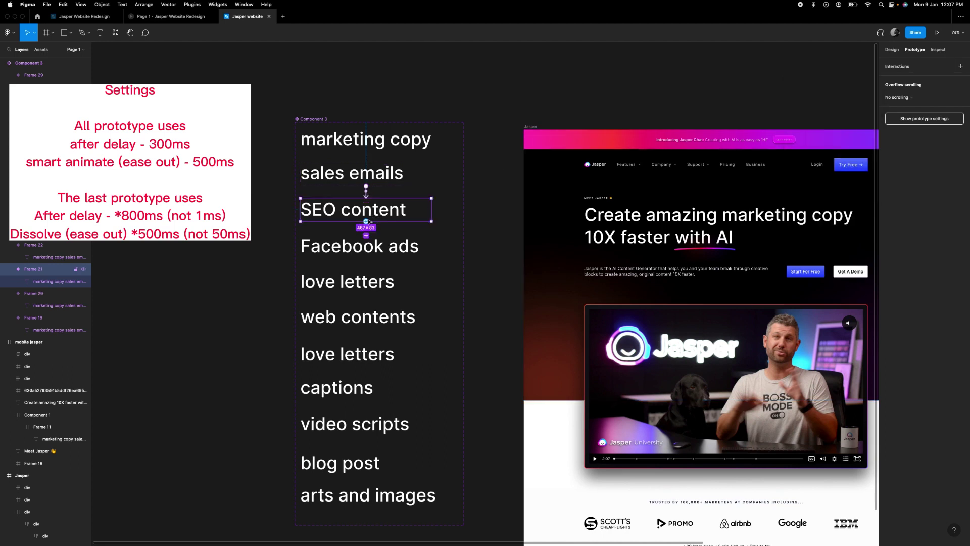
drag(366, 235, 367, 248)
click(915, 78)
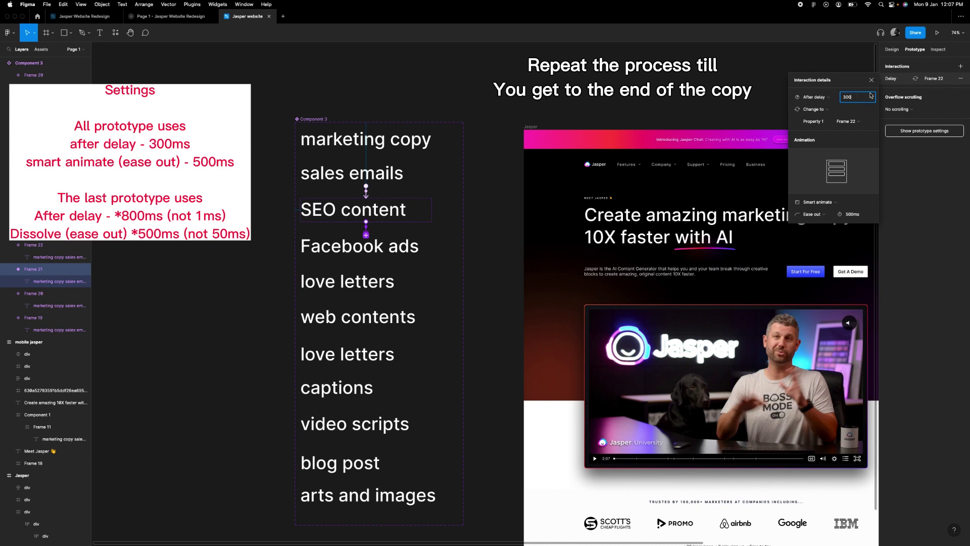
- Link the "Facebook ads" variant to the first "love letters" variant, triggered after a 300 ms delay
click(366, 246)
drag(366, 257, 365, 387)
click(813, 97)
click(824, 213)
click(857, 97)
text(300)
- Link the first "love letters" variant to "web contents", triggered after a 300 ms delay
click(370, 285)
click(369, 317)
click(813, 97)
click(829, 193)
click(857, 97)
text(300)
- Link the "web contents" variant to the second "love letters" variant, triggered after a 300 ms delay
click(370, 358)
click(813, 97)
click(831, 191)
click(857, 97)
text(300)
- Link the second "love letters", "captions", "video scripts" and "blog post" variants in sequence, each triggered after a 300 ms delay
click(368, 386)
scroll(368, 386, down, 3)
drag(348, 278, 404, 367)
click(827, 101)
click(831, 191)
click(857, 97)
text(300)
click(827, 98)
click(831, 191)
text(300)
- Link the "blog post" variant to "arts and images", triggered after a 300 ms delay
click(339, 347)
click(357, 364)
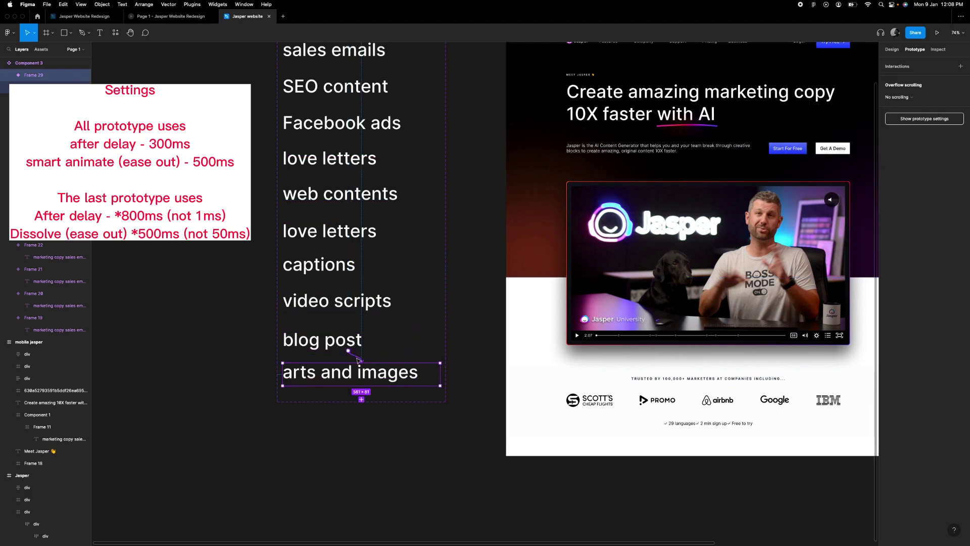
click(357, 360)
click(813, 98)
click(831, 191)
click(857, 98)
text(300ms)
- Link the "arts and images" variant back to "marketing copy", triggered after a delay of 1 ms
click(378, 382)
scroll(387, 410, up, 4)
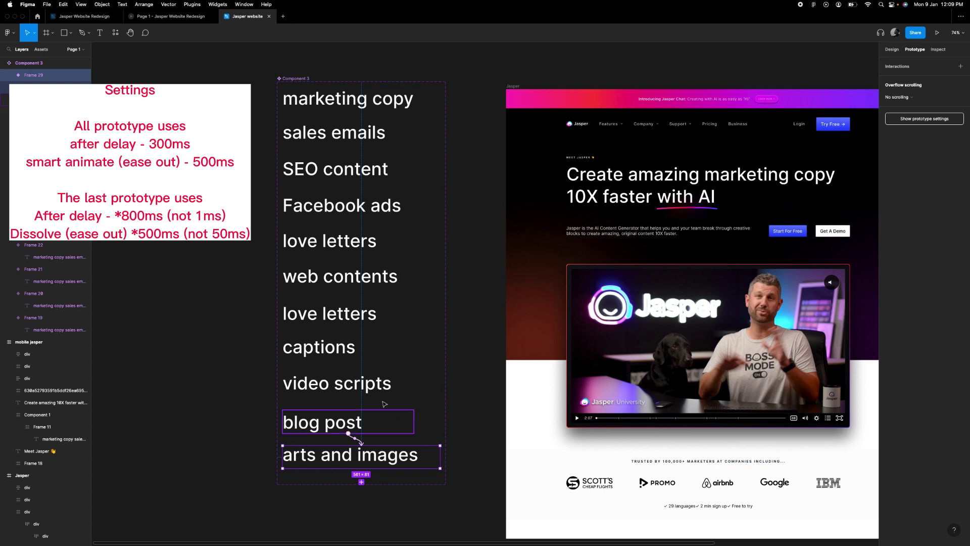
scroll(392, 238, down, 1)
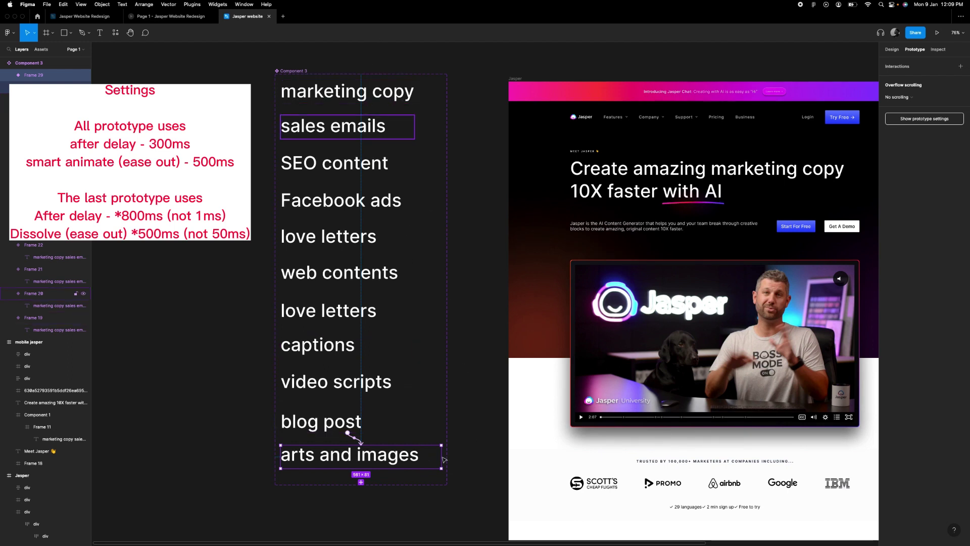
drag(494, 362, 407, 91)
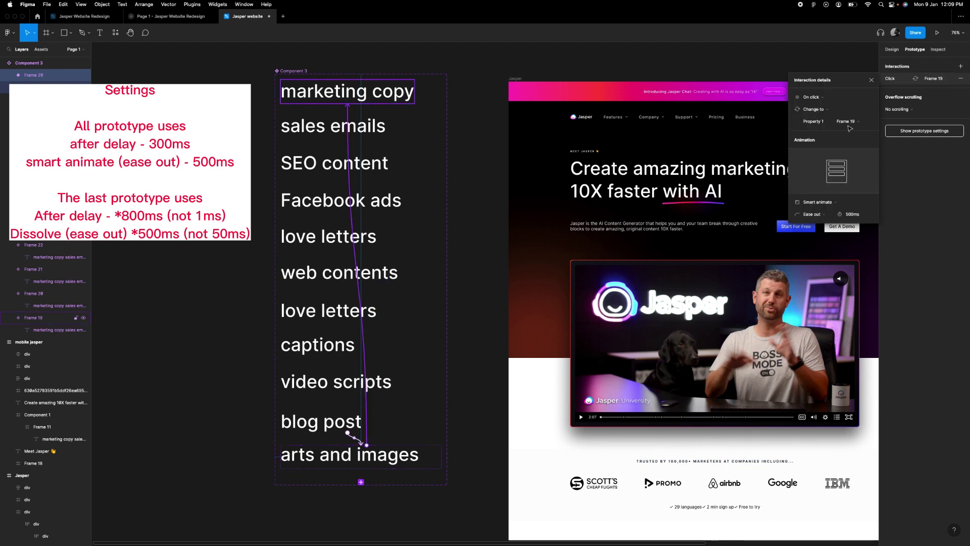
click(822, 100)
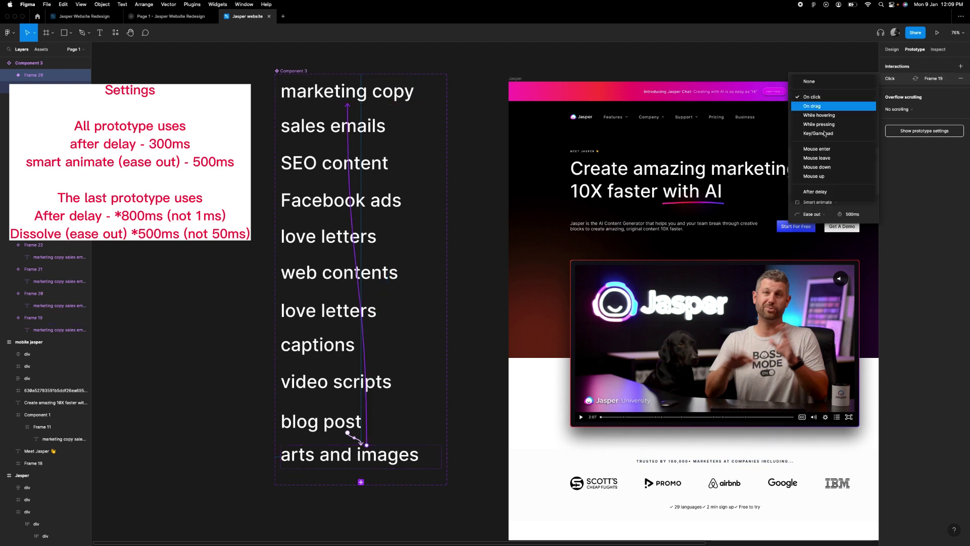
click(818, 192)
click(860, 98)
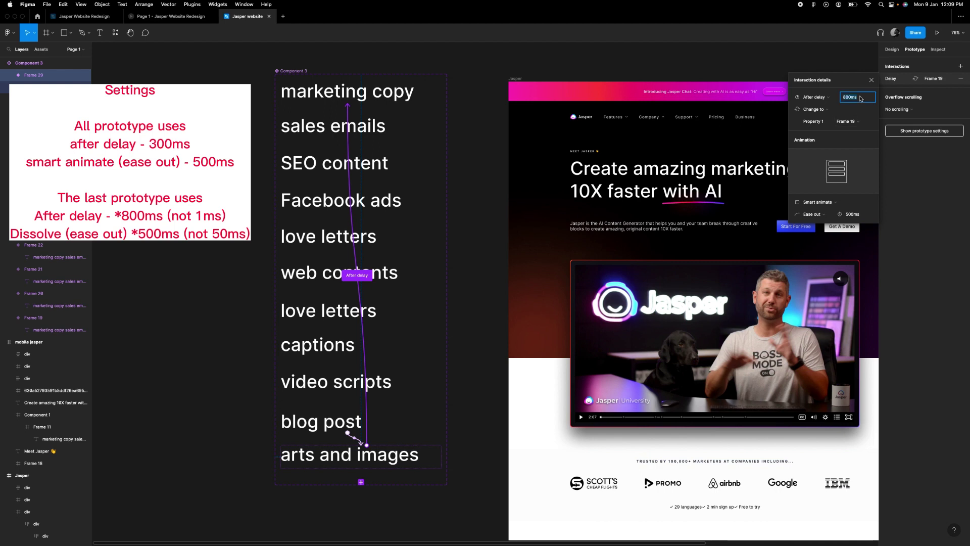
text(300)
key(Return)
- Switch the "arts and images" interaction's animation to Dissolve and set its duration to 50 ms
click(834, 209)
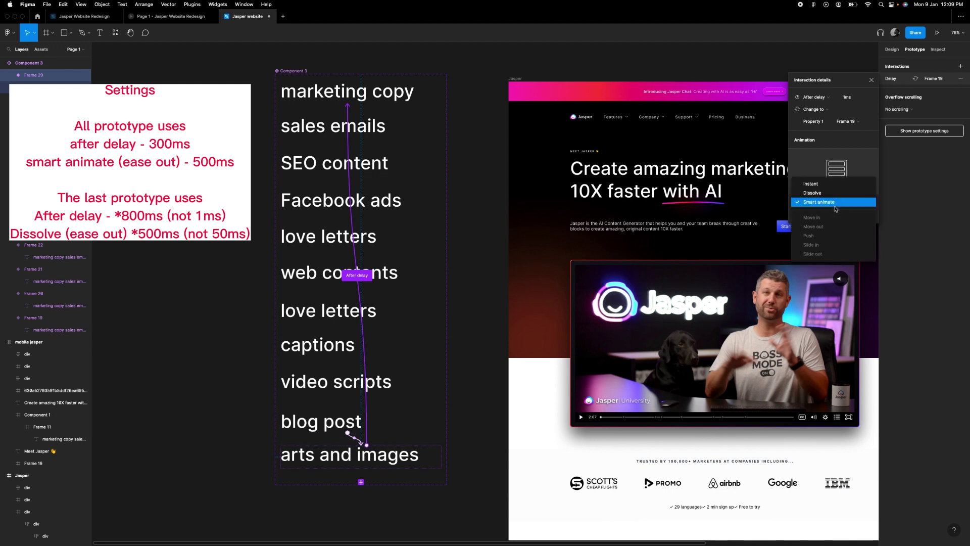
click(823, 193)
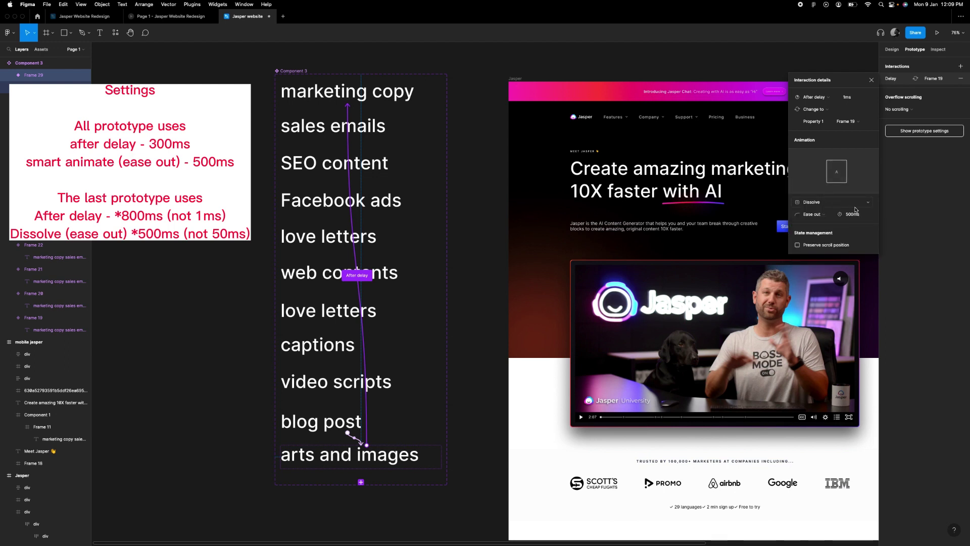
click(861, 215)
click(860, 214)
key(Return)
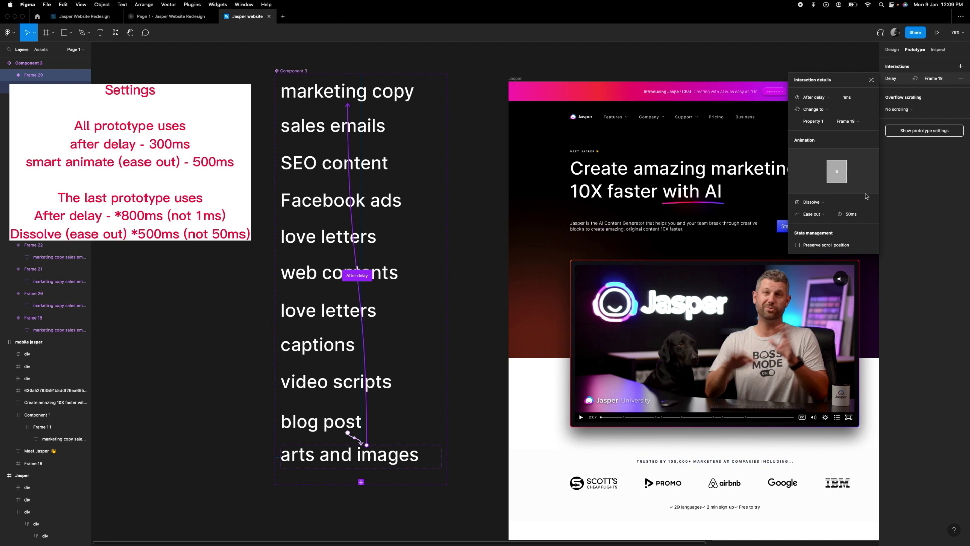
- Try durations of 10 ms and 50 ms for the "arts and images" Dissolve animation
click(857, 216)
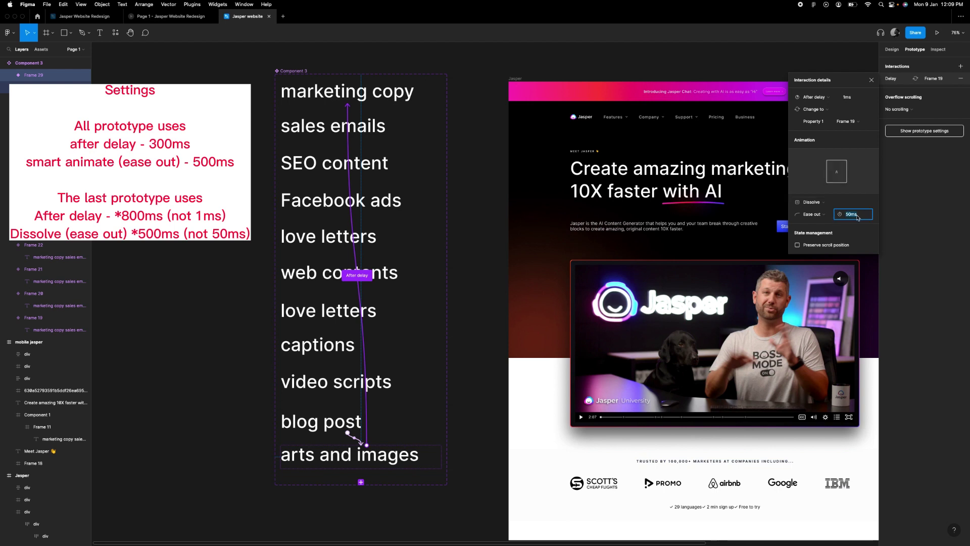
text(10)
key(Return)
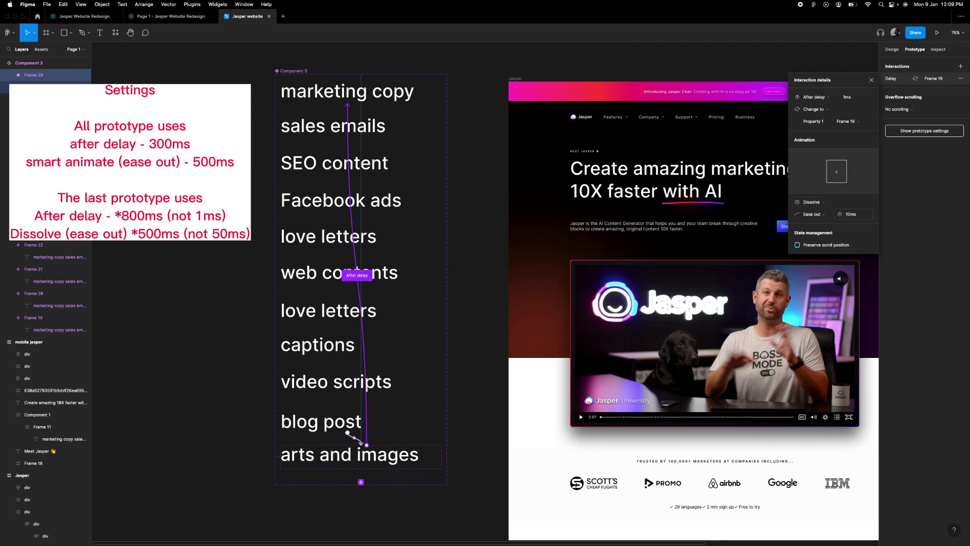
click(859, 216)
key(Return)
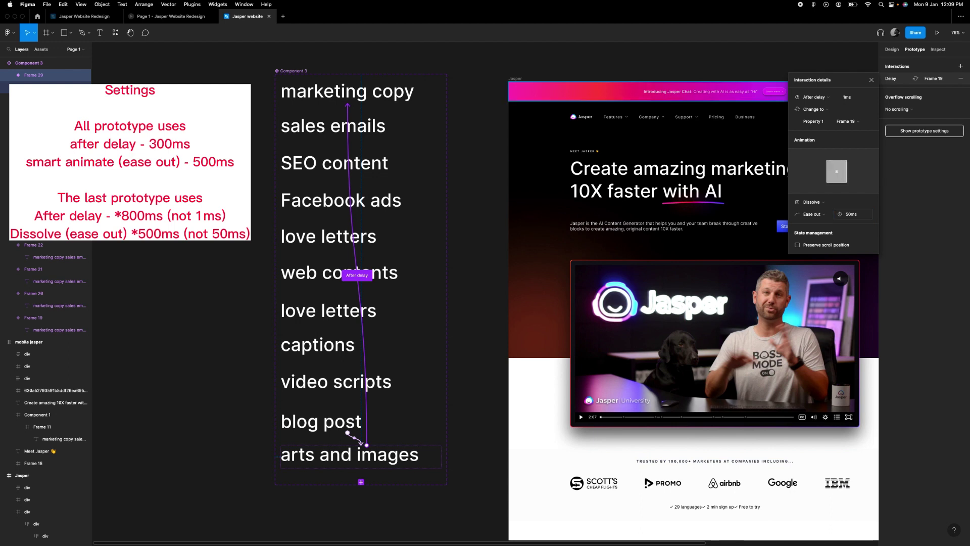
- Set the "arts and images" Dissolve duration to 100 ms and close the interaction details
click(861, 217)
text(1)
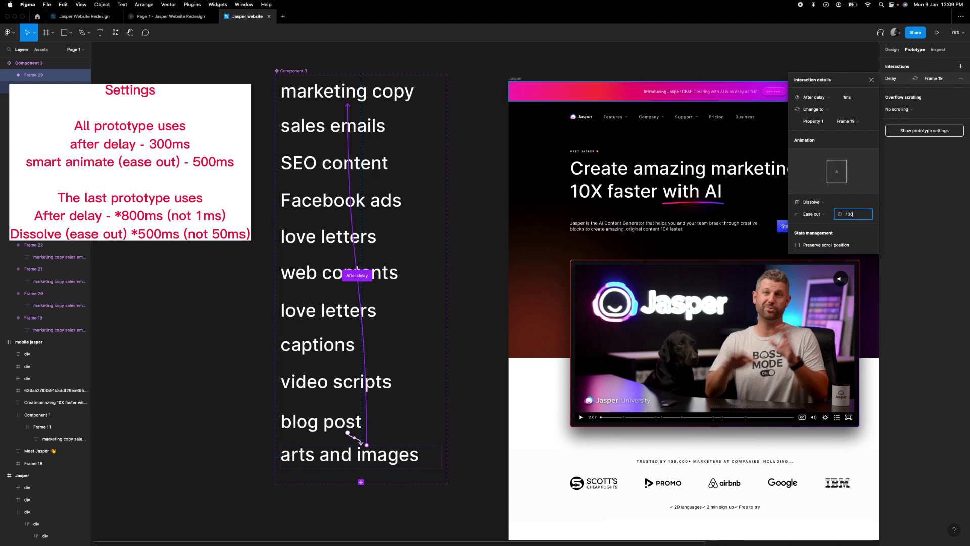
text(00)
key(Return)
click(871, 80)
click(457, 101)
scroll(458, 101, up, 2)
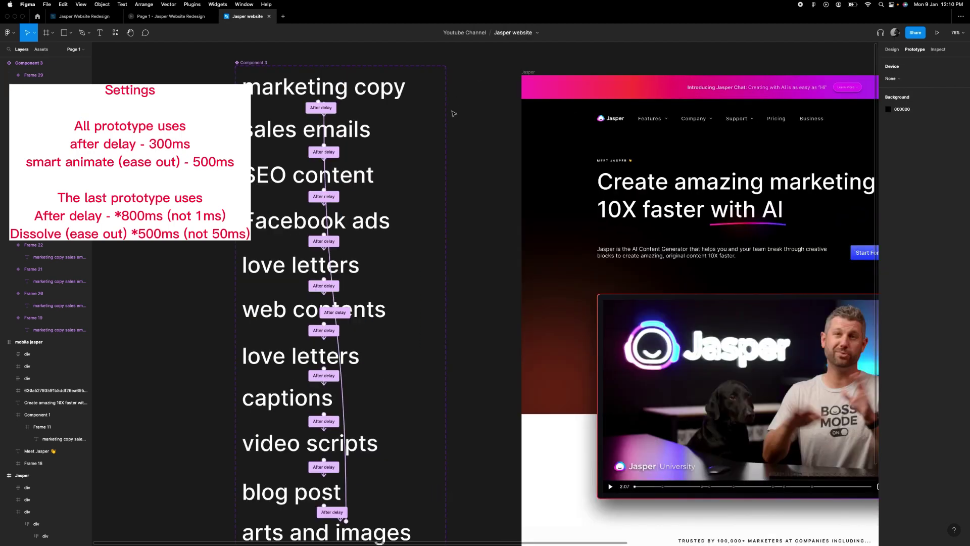
scroll(453, 107, down, 3)
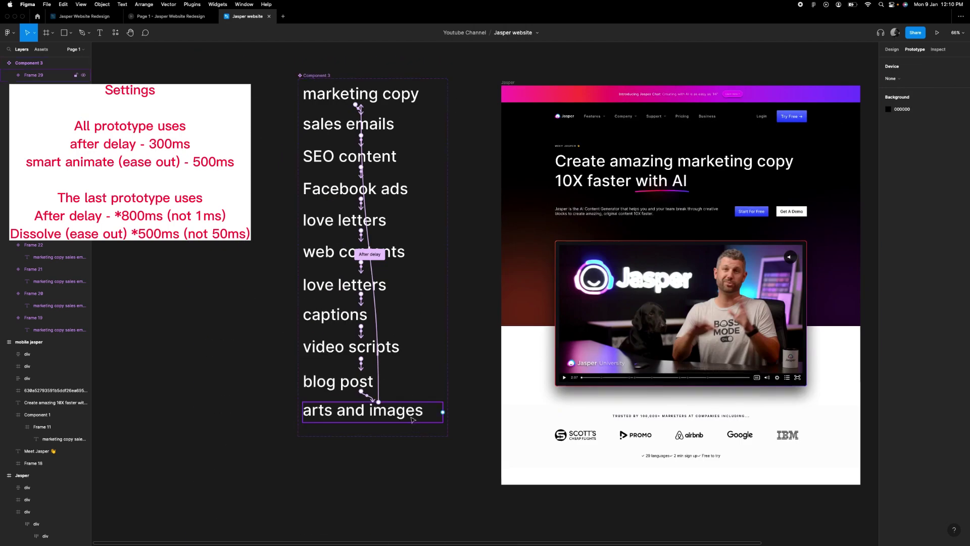
click(433, 414)
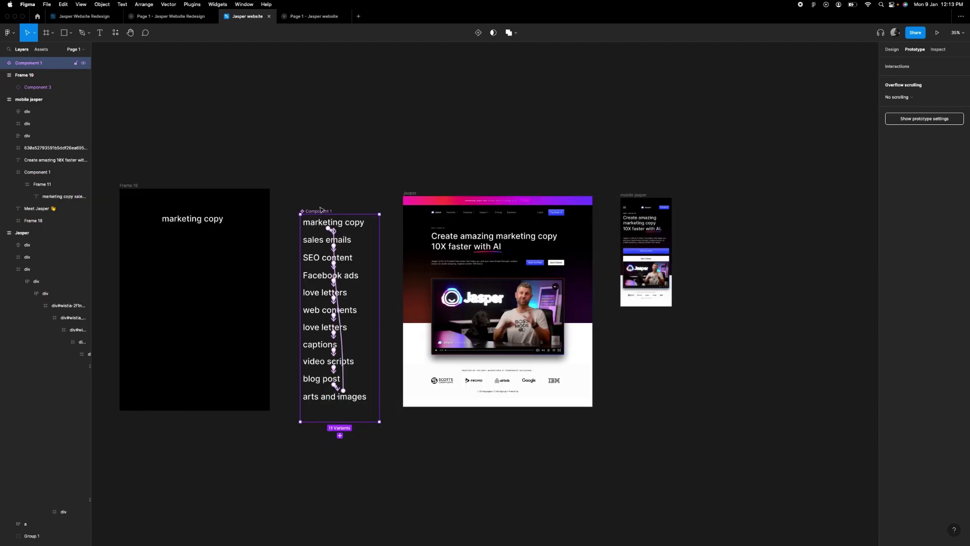
- Shift the variant component slightly up, and cut "marketing copy" from the desktop headline, keeping "10X faster with AI" on the second line
drag(320, 209, 320, 200)
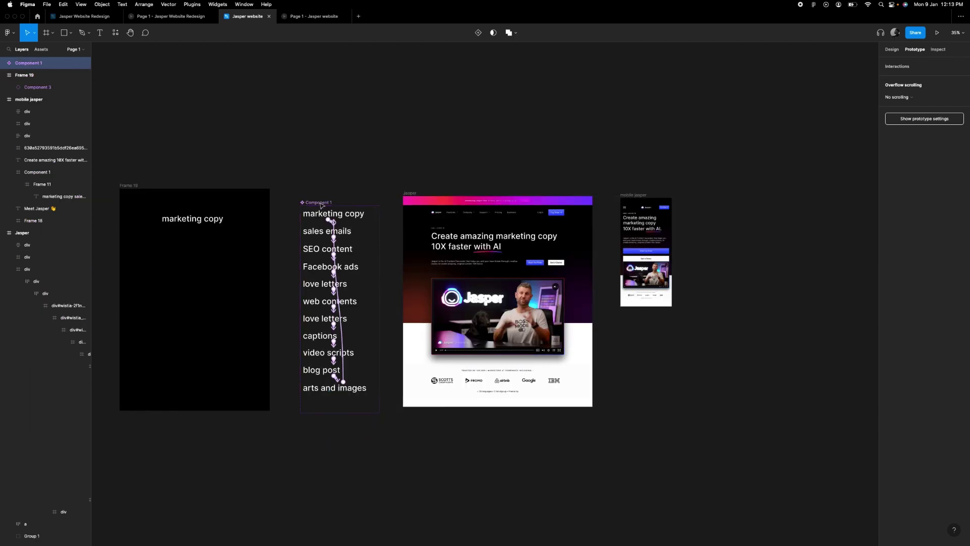
click(516, 242)
double_click(515, 242)
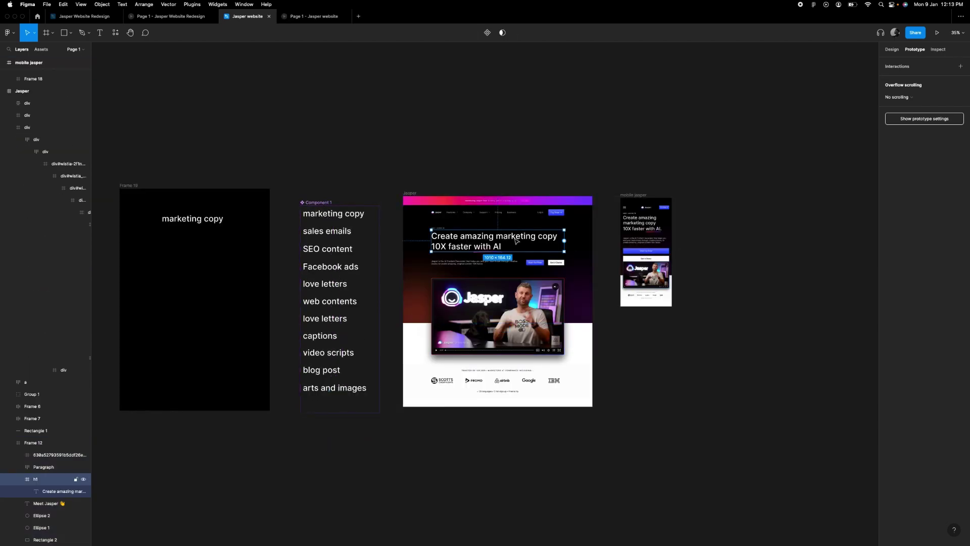
scroll(518, 245, up, 5)
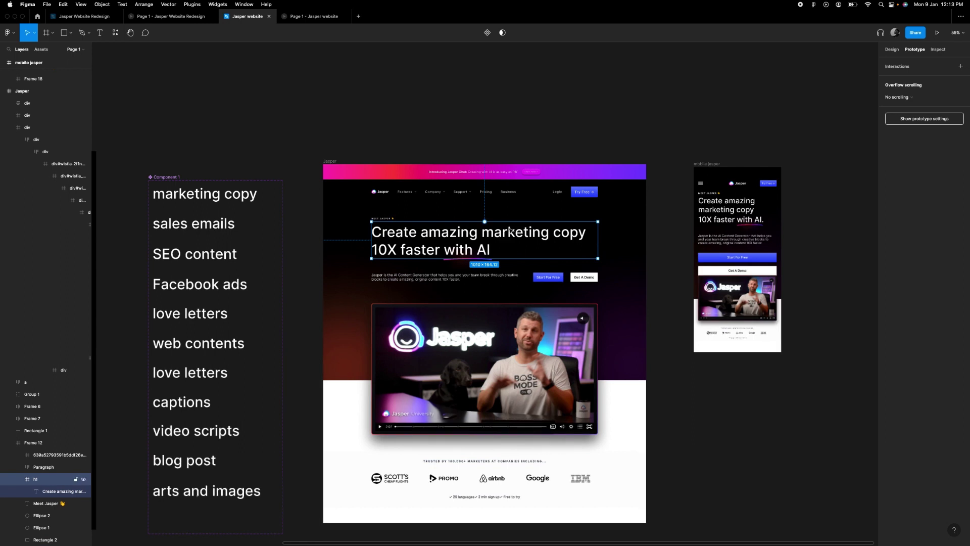
double_click(491, 233)
click(492, 233)
drag(483, 232, 630, 237)
key(BackSpace)
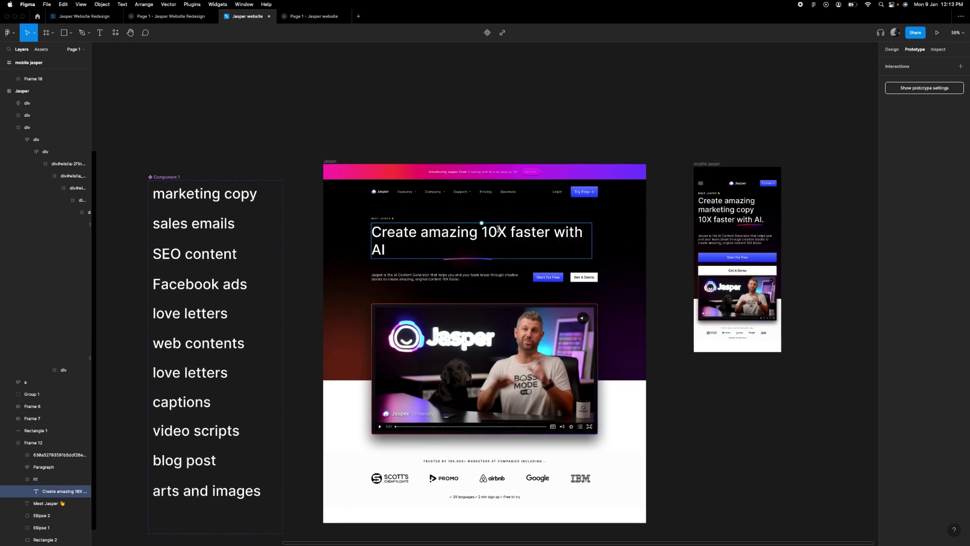
key(Return)
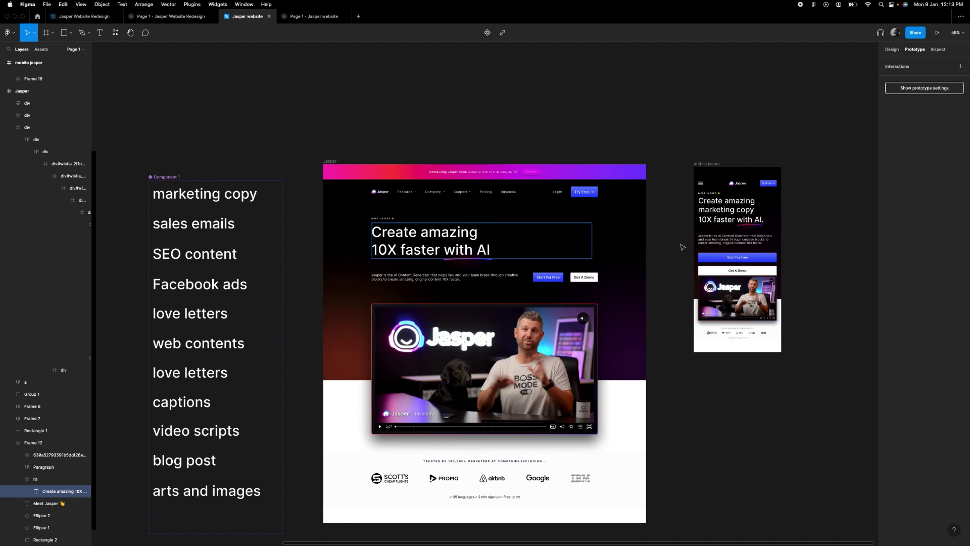
key(Escape)
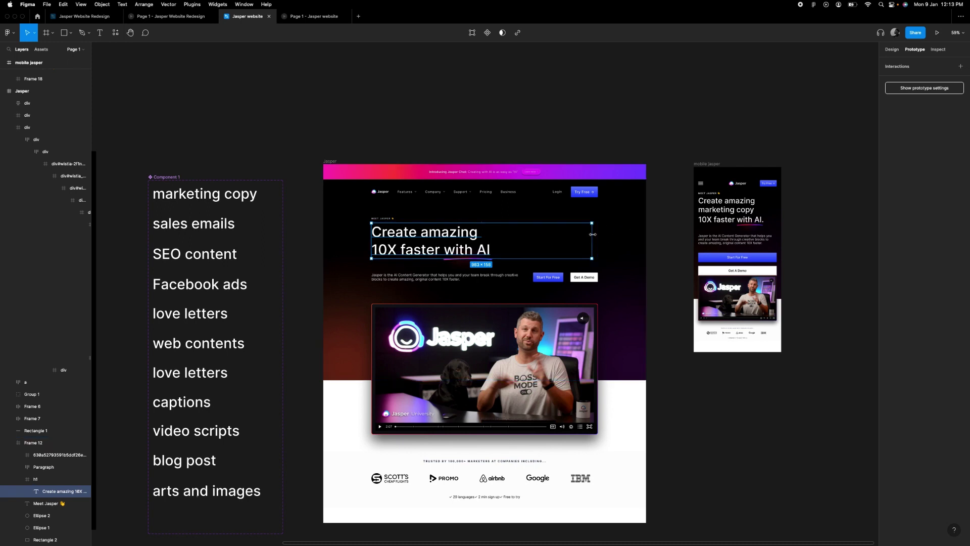
drag(604, 234, 605, 235)
key(Escape)
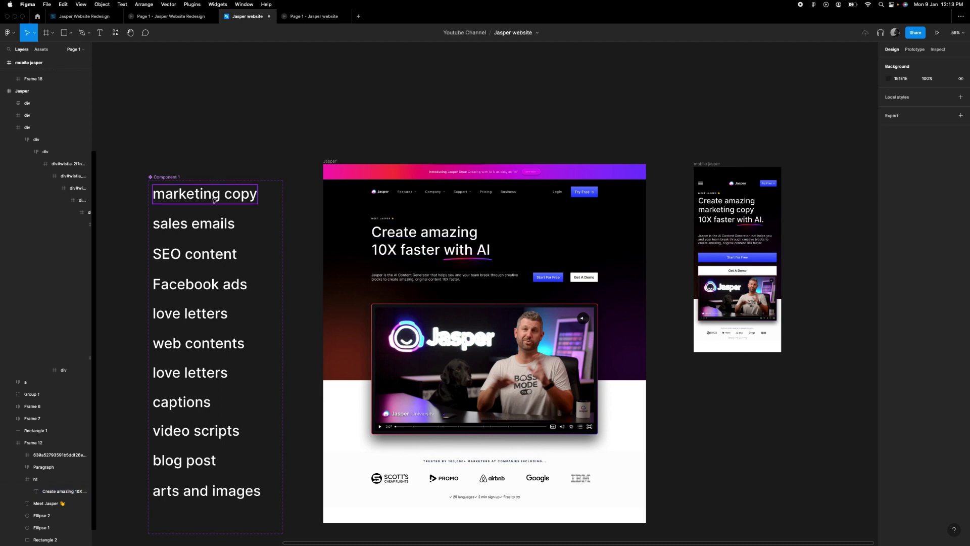
- Place an instance of the local "marketing copy" component directly after "Create amazing" in the desktop headline, aligned with its first line
click(40, 49)
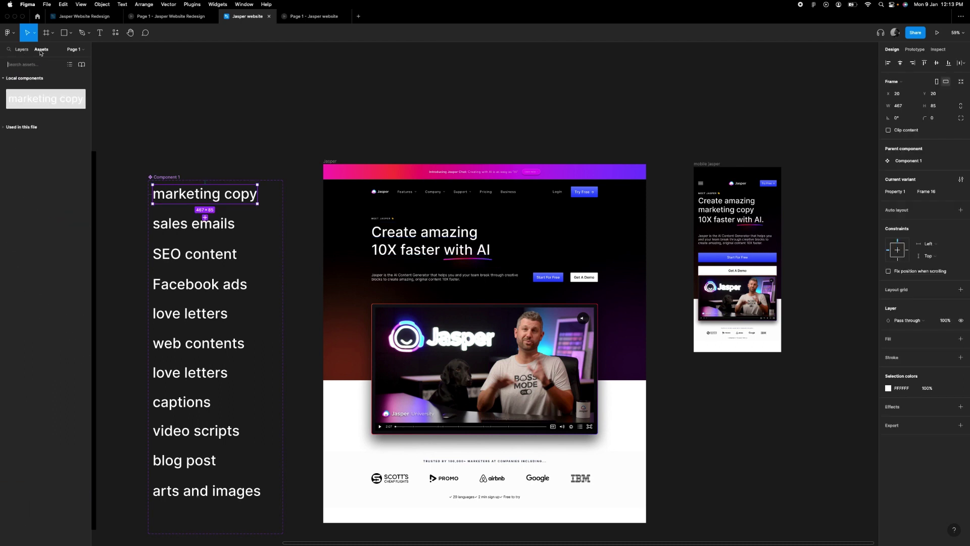
click(50, 103)
drag(187, 99, 515, 235)
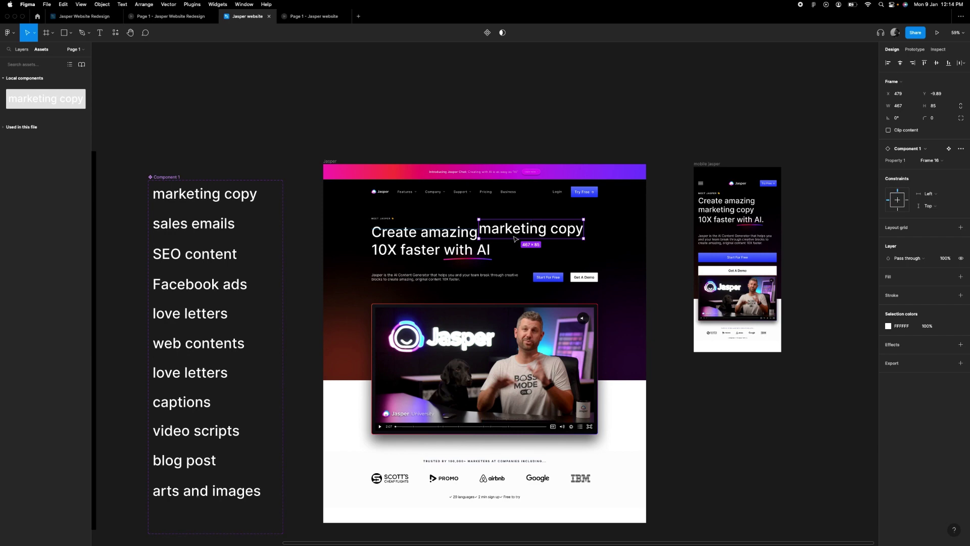
scroll(515, 237, up, 5)
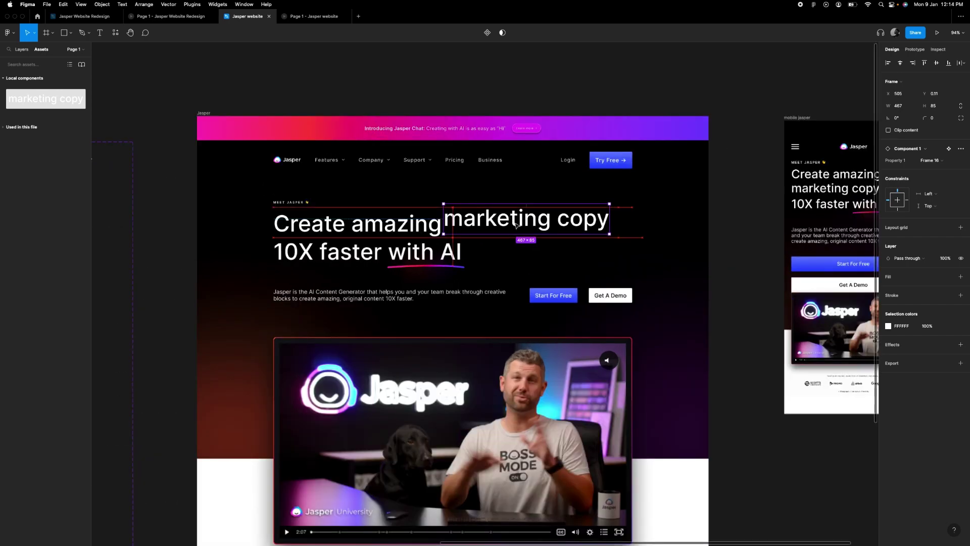
drag(515, 224, 511, 225)
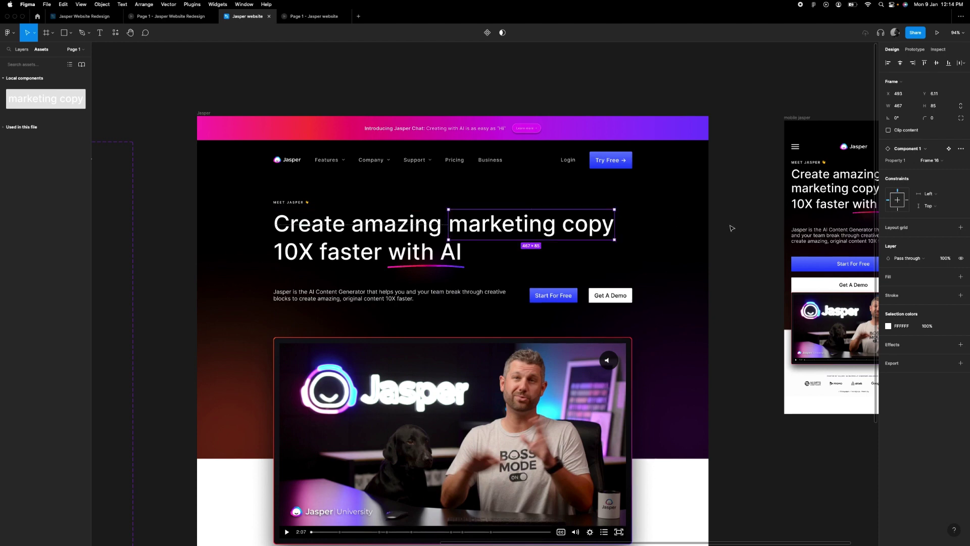
- Preview the rotating headline in the prototype presentation and return to the Jasper website design file
click(576, 191)
scroll(575, 191, up, 3)
scroll(577, 190, down, 3)
scroll(577, 190, down, 6)
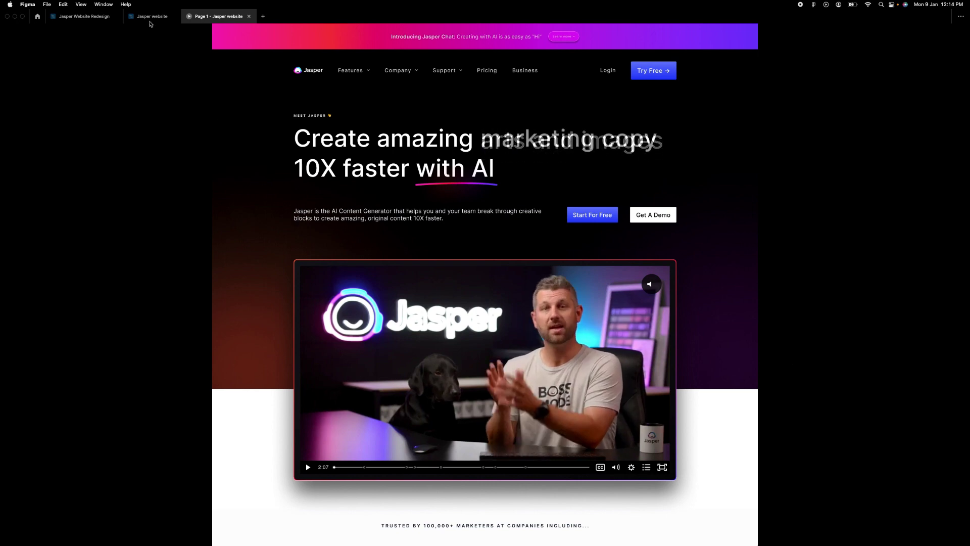
click(151, 16)
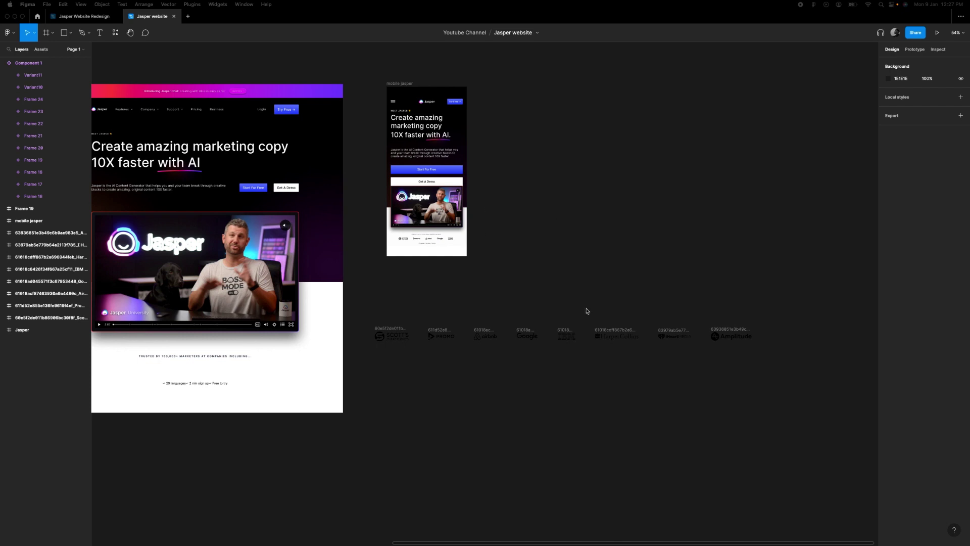
- Group the eight company logos below the mobile layout into a horizontal auto layout with centered alignment
scroll(629, 358, up, 5)
scroll(631, 358, down, 3)
scroll(621, 358, right, 2)
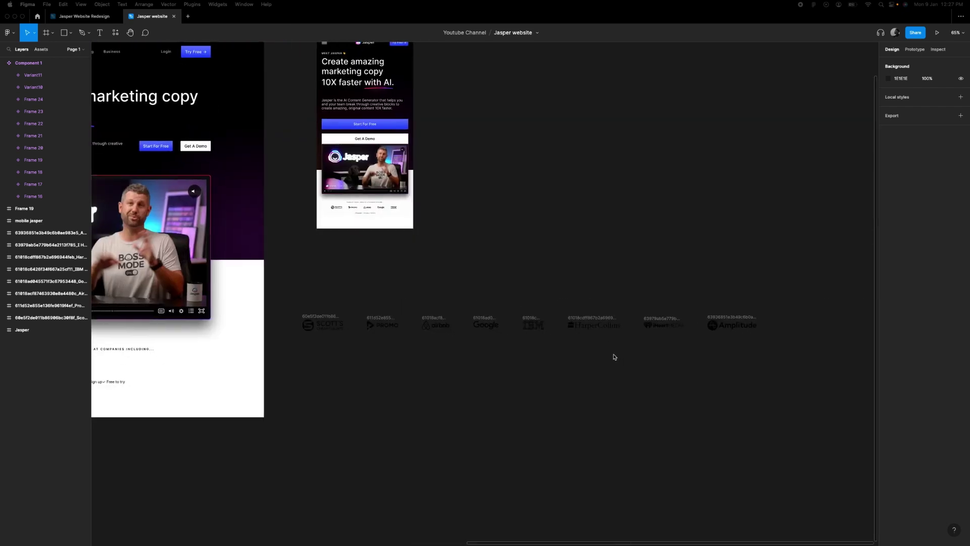
click(383, 325)
click(752, 399)
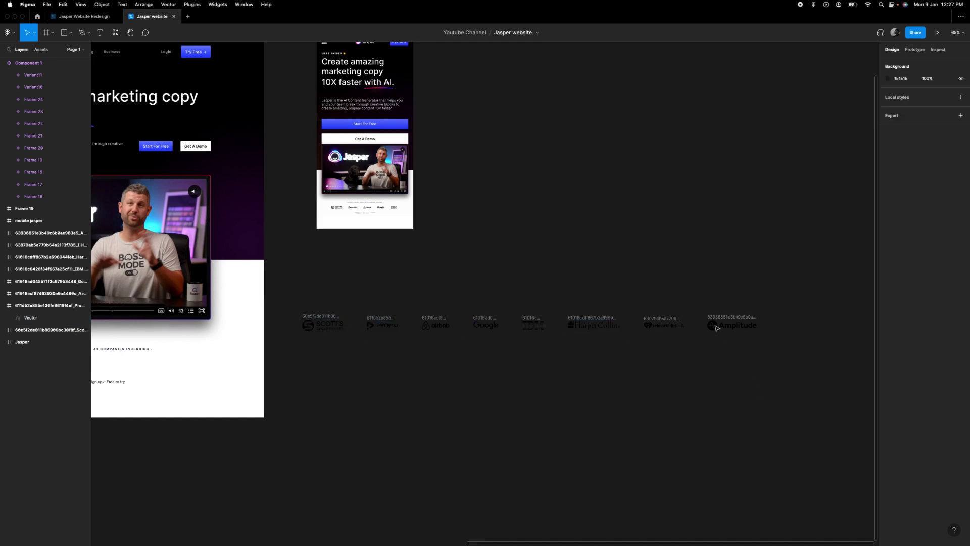
drag(823, 282, 301, 353)
key(shift+a)
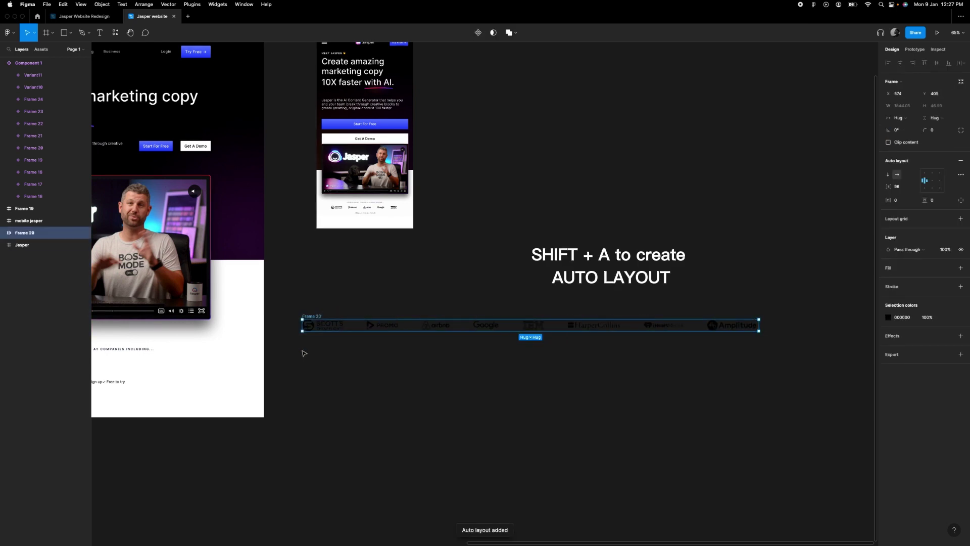
drag(366, 340, 409, 334)
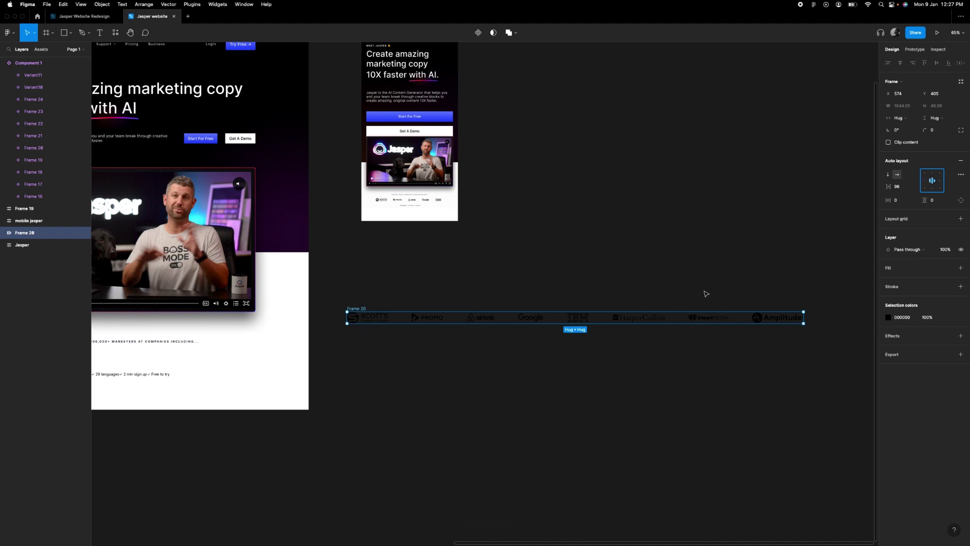
- Wrap the auto layout logo row in a new frame of the same size
scroll(705, 293, up, 1)
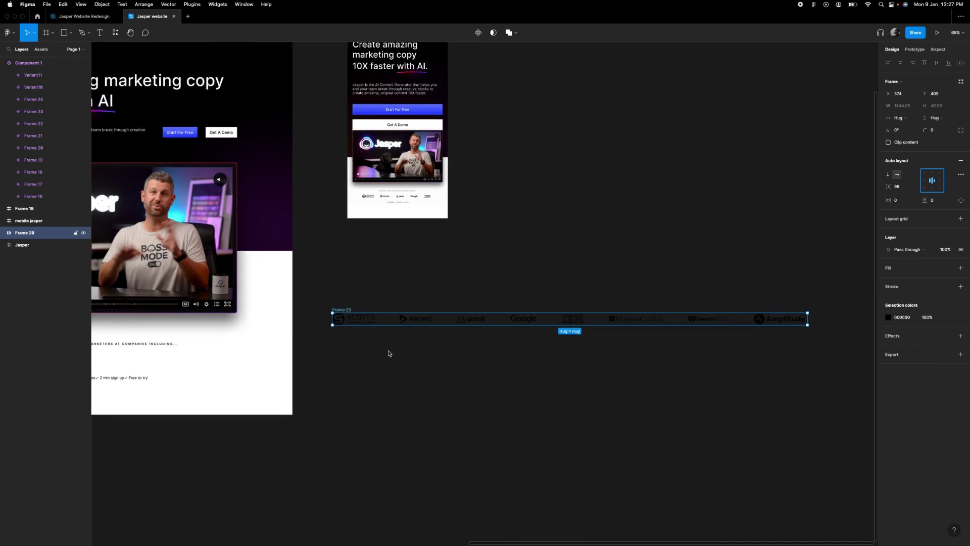
right_click(346, 310)
click(383, 399)
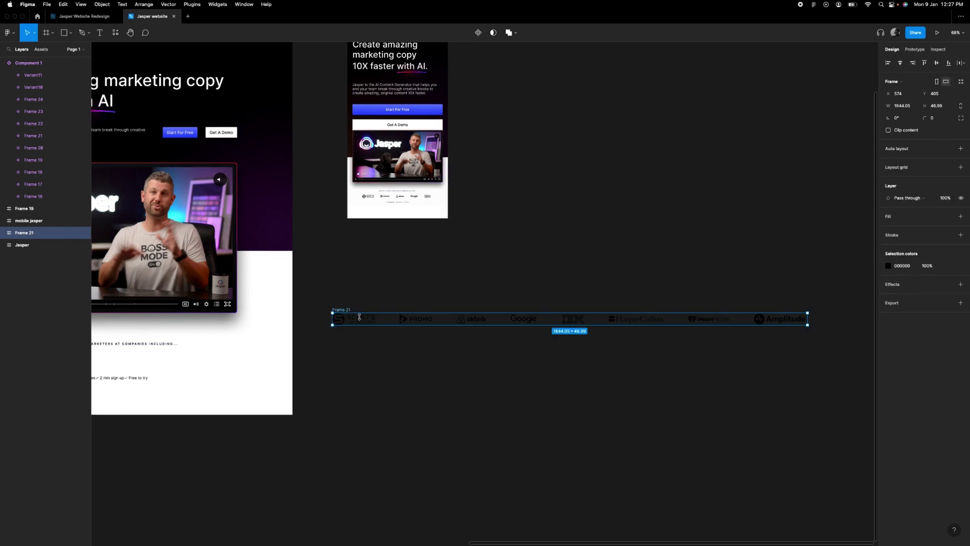
- Turn on content clipping for the outer frame around the logo row and narrow the frame to a width of 1003
key(Escape)
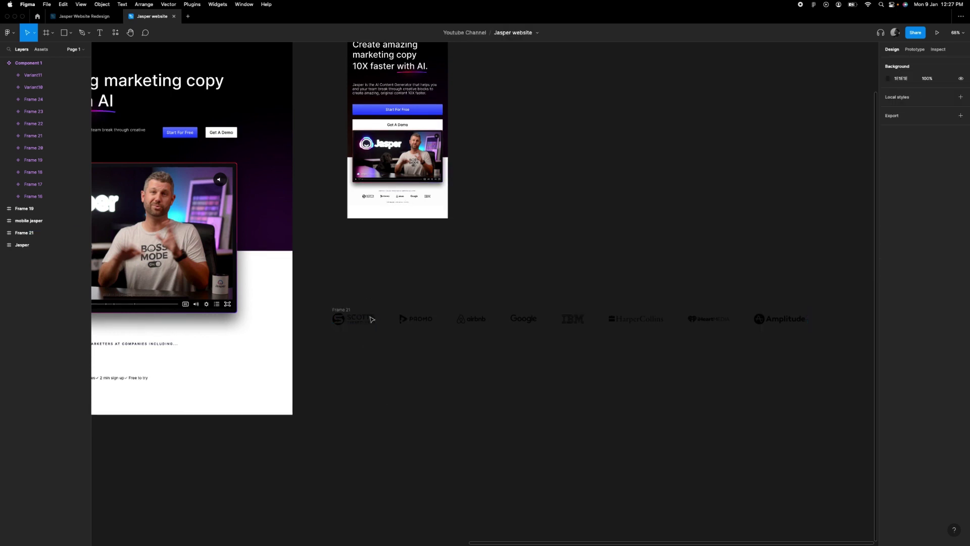
click(761, 314)
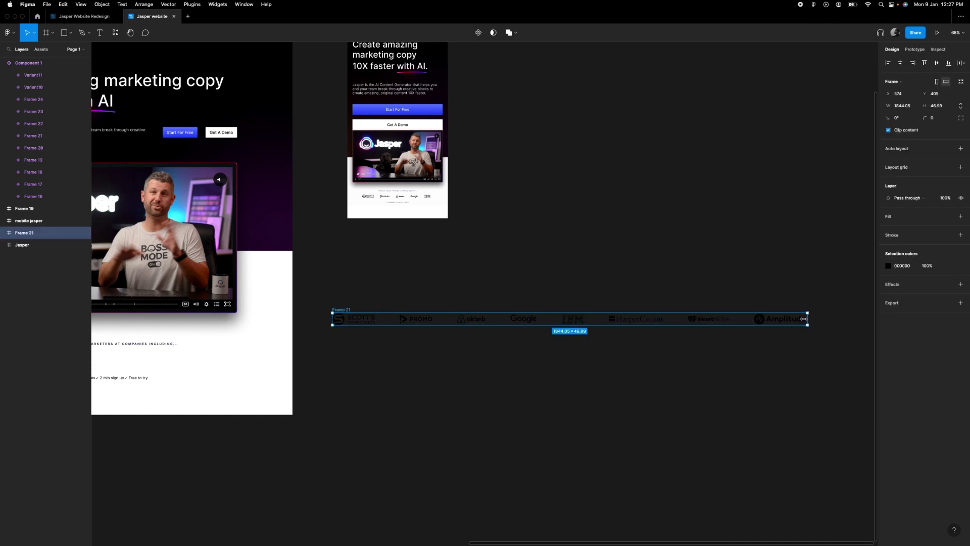
drag(803, 319, 592, 322)
drag(516, 377, 543, 356)
click(496, 288)
click(488, 300)
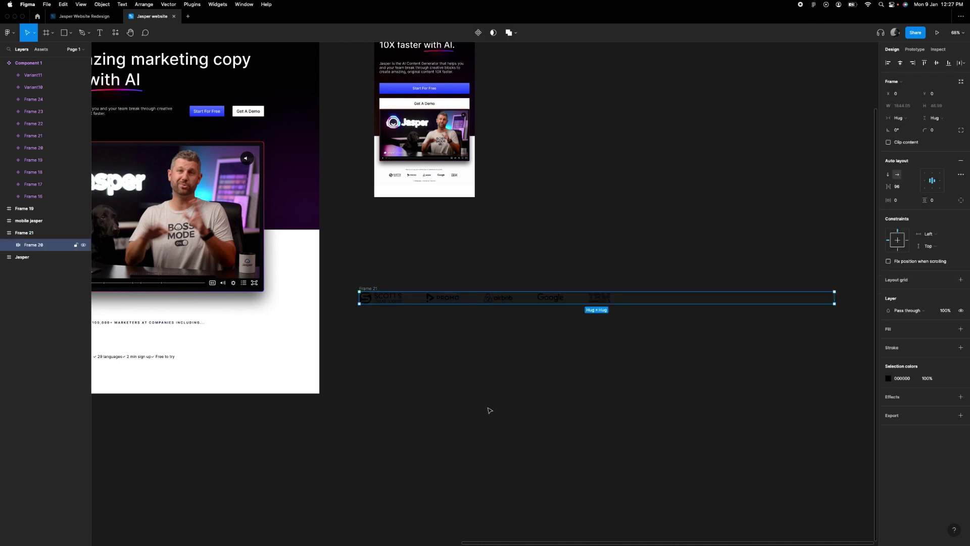
click(459, 367)
- Duplicate the clipped logo frame directly below the original, keeping both aligned at X 574
click(370, 289)
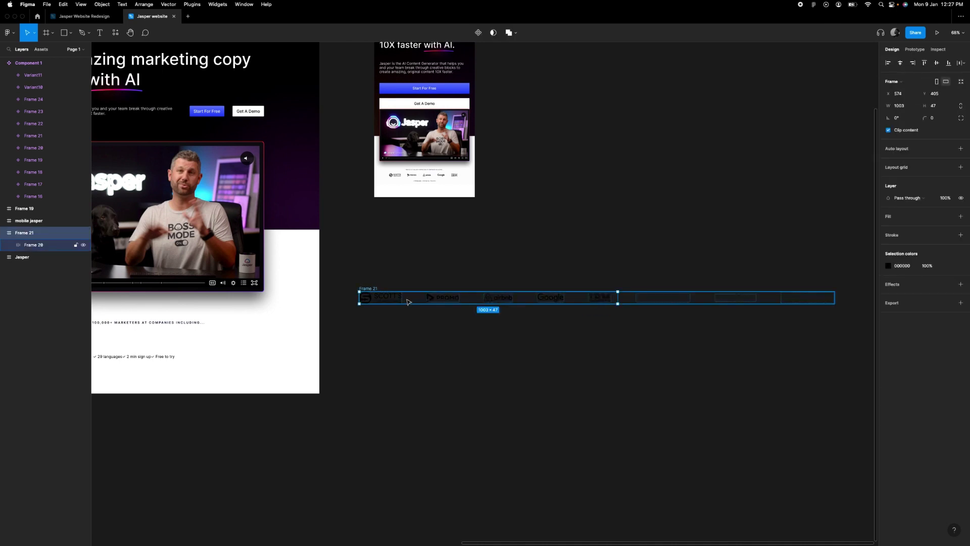
alt+drag(390, 299, 392, 325)
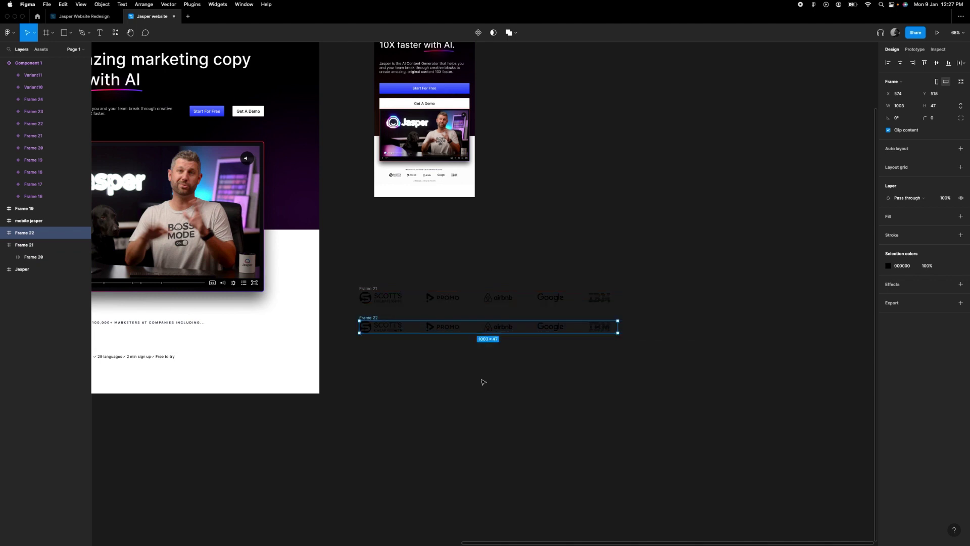
click(423, 310)
scroll(440, 326, up, 2)
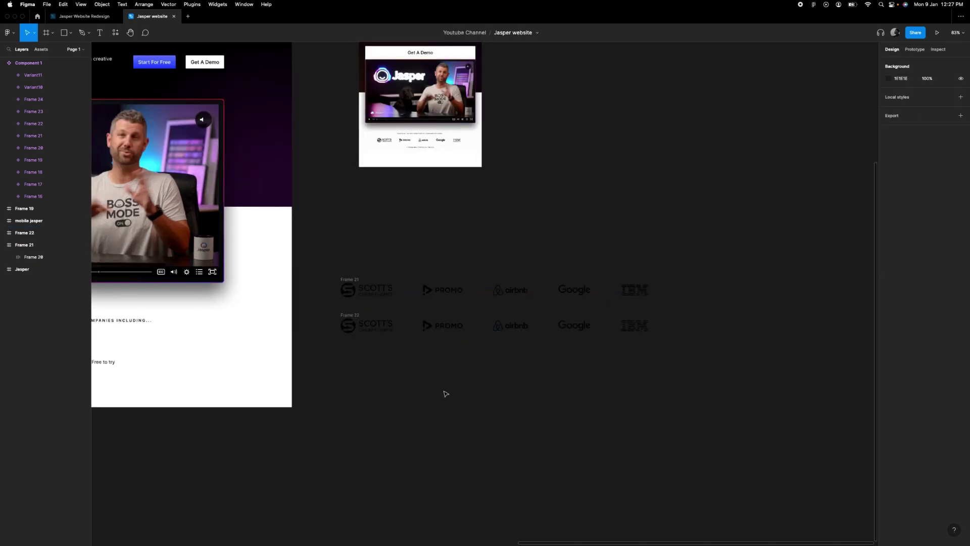
- Shift the auto layout logo row inside the second frame left to X -76, leaving its outer frame in place
click(344, 316)
click(409, 403)
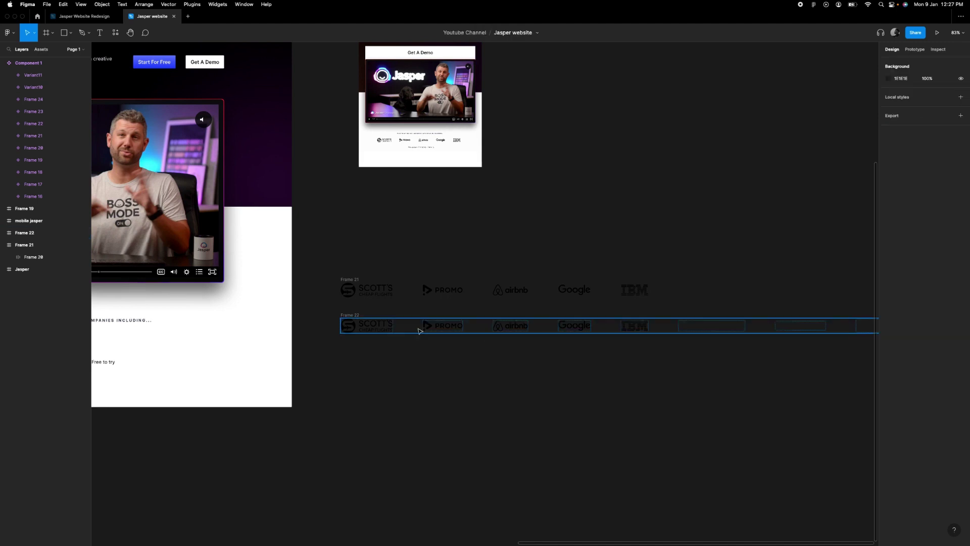
click(419, 330)
mouse_move(441, 329)
mouse_down()
mouse_move(379, 327)
mouse_move(423, 330)
mouse_up()
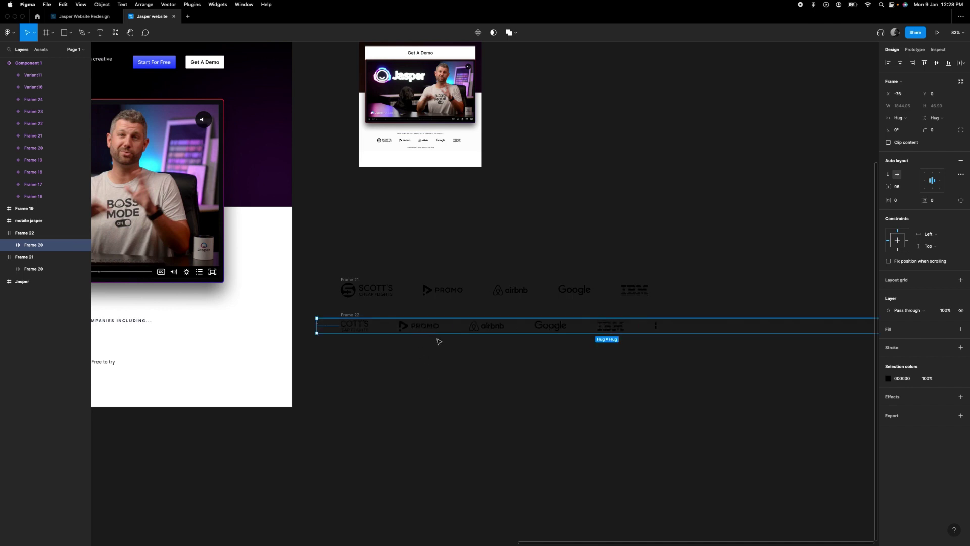
click(438, 341)
- Duplicate the second logo frame directly below it, aligned with the frames above
click(384, 329)
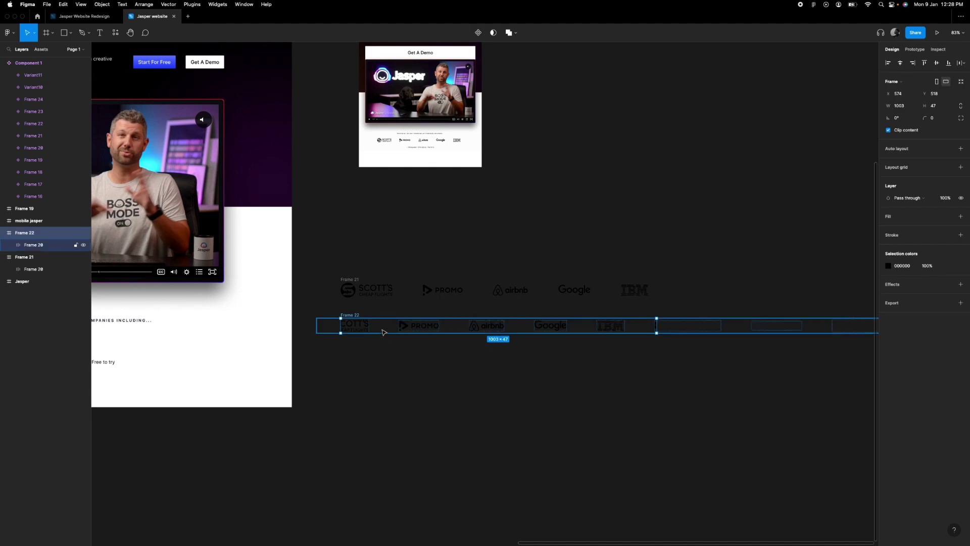
drag(383, 331, 384, 363)
click(400, 368)
double_click(417, 357)
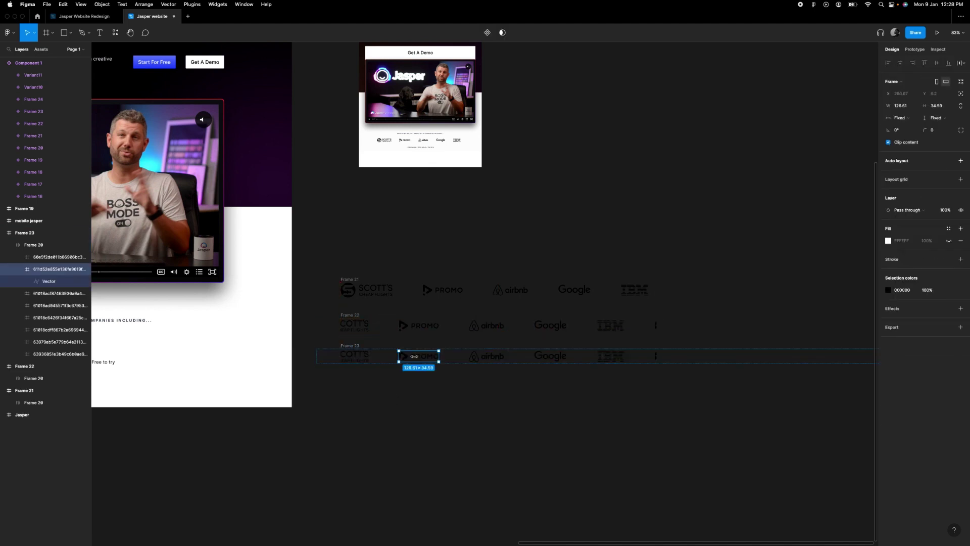
click(408, 412)
- Shift the auto layout logo row inside the third frame left to about X -173 so that Promo leads
click(361, 359)
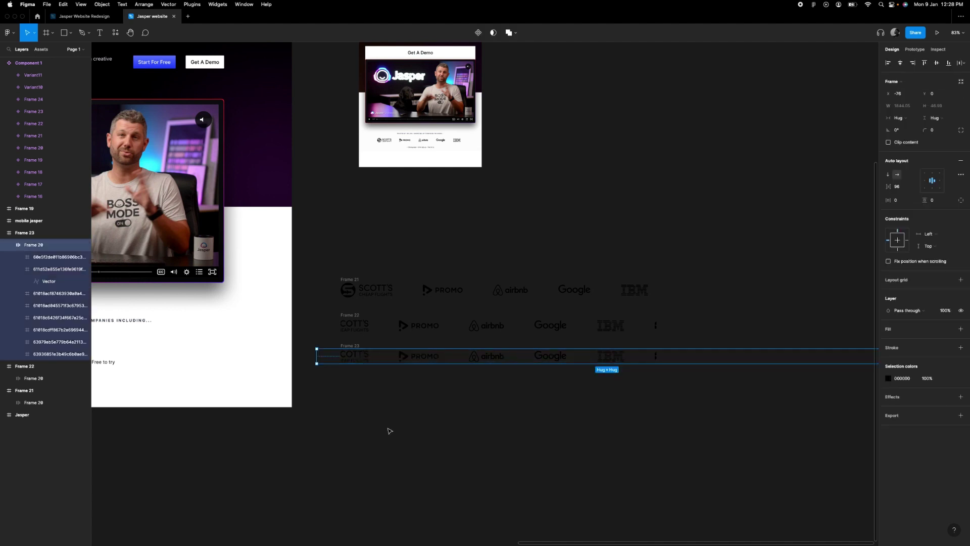
click(389, 431)
click(360, 358)
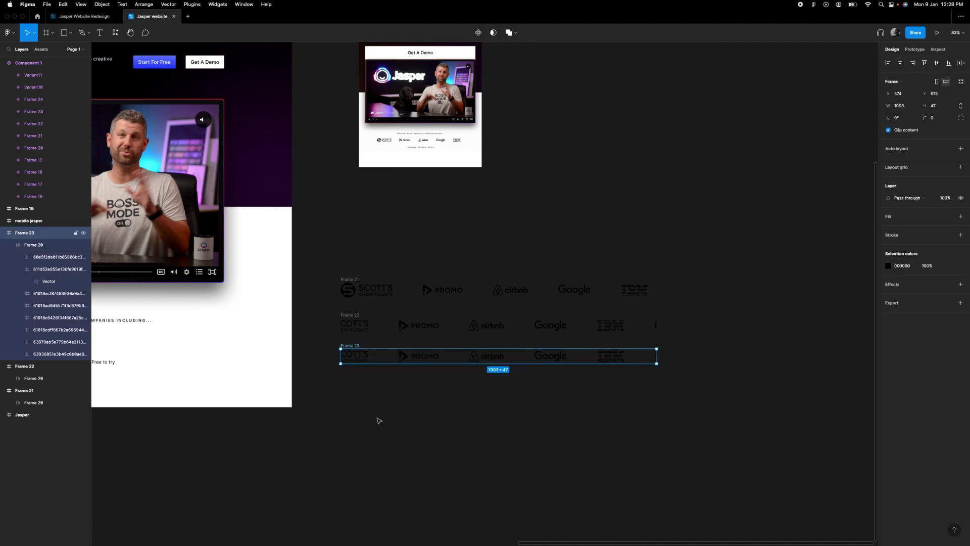
double_click(450, 358)
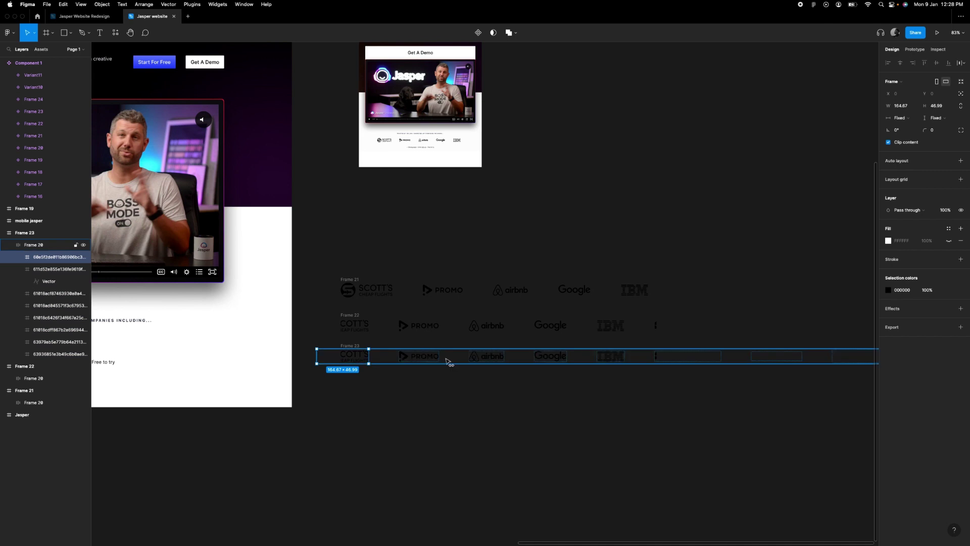
mouse_move(430, 359)
mouse_down()
mouse_move(405, 359)
mouse_move(423, 362)
mouse_up()
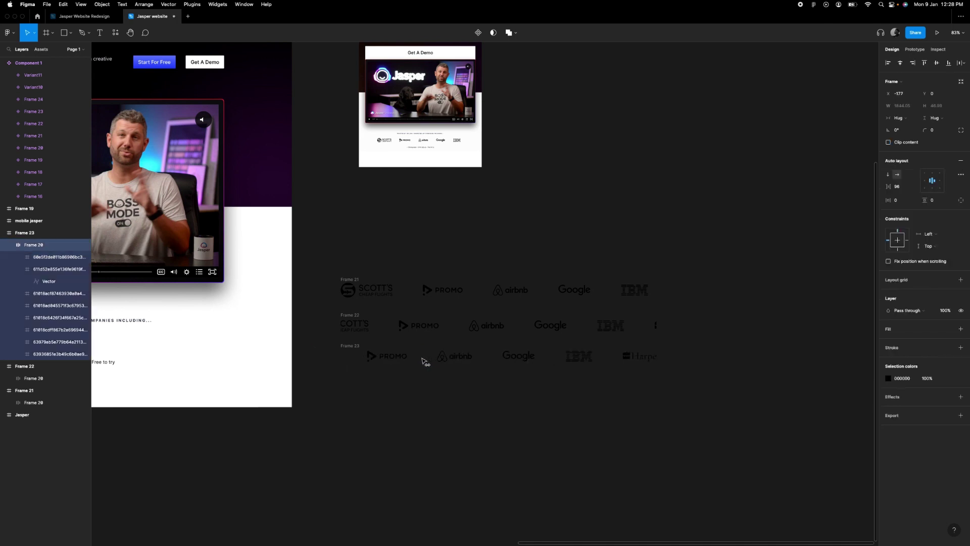
click(415, 426)
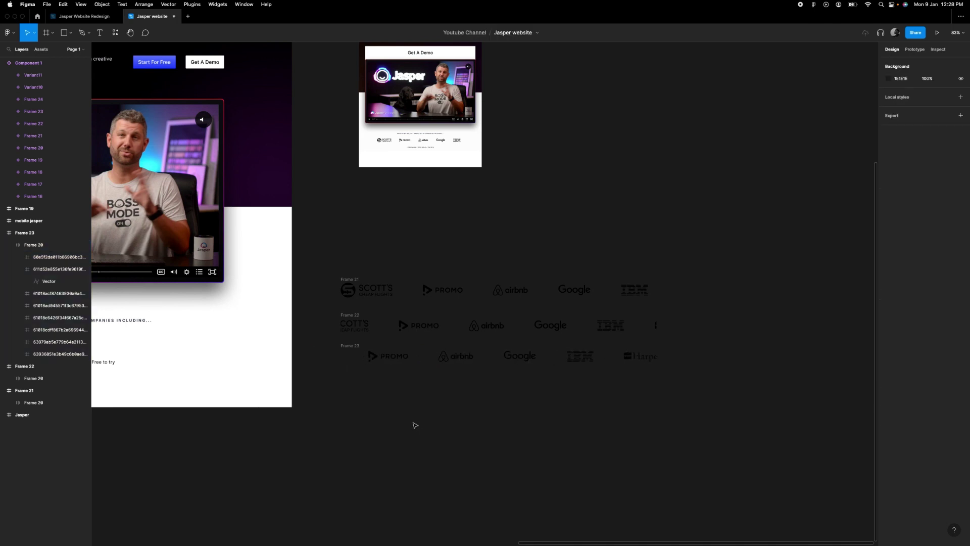
- Duplicate the third logo frame directly below it, aligned with the frames above
click(359, 354)
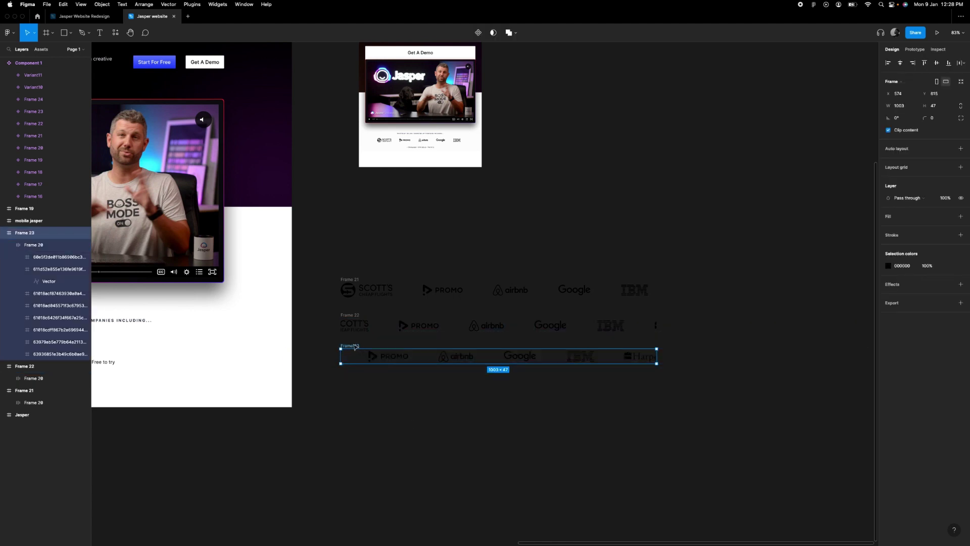
alt+drag(356, 356, 353, 386)
key(Escape)
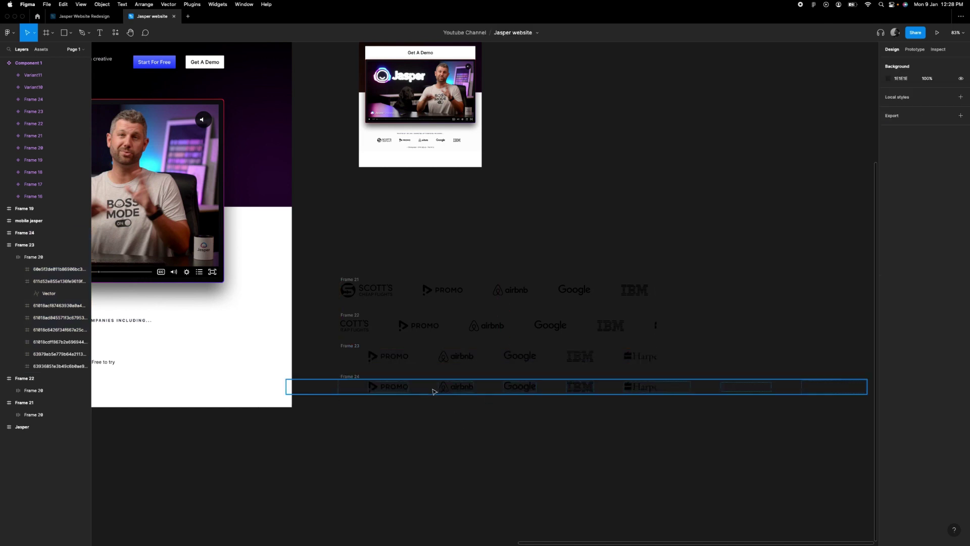
click(433, 389)
click(418, 400)
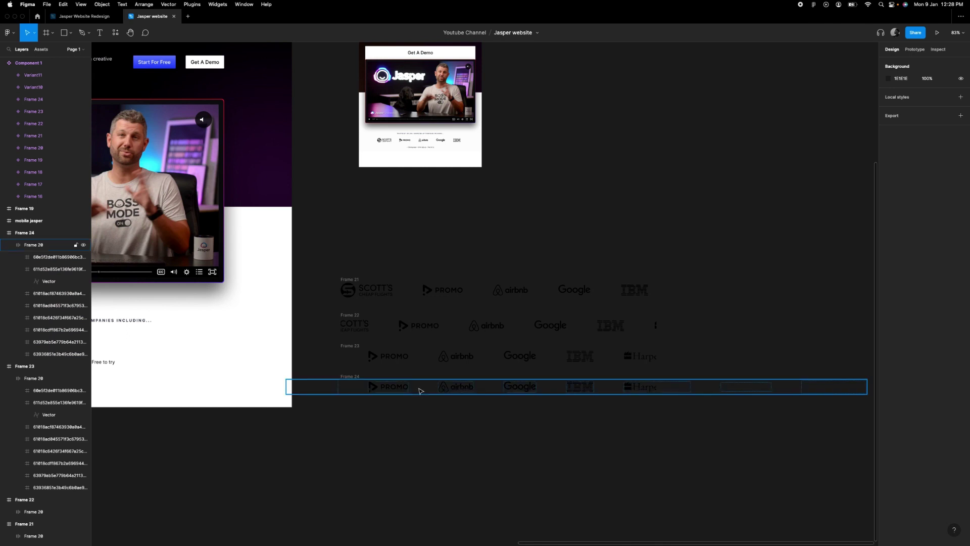
- Shift the auto layout logo row inside the fourth frame left to X -293, cropping the Promo logo at the frame edge
click(421, 391)
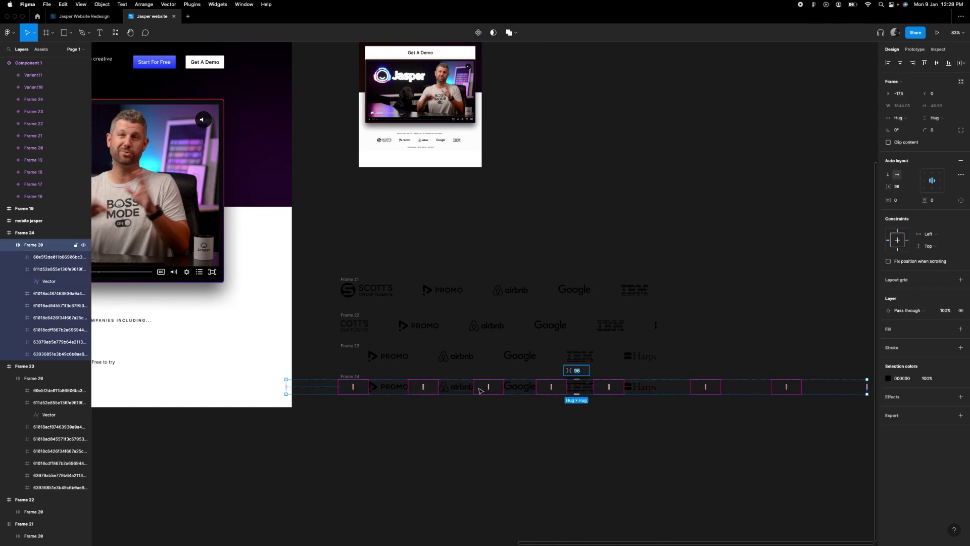
drag(453, 389, 425, 390)
key(super+z)
key(super+z)
click(420, 389)
click(497, 430)
scroll(496, 430, up, 1)
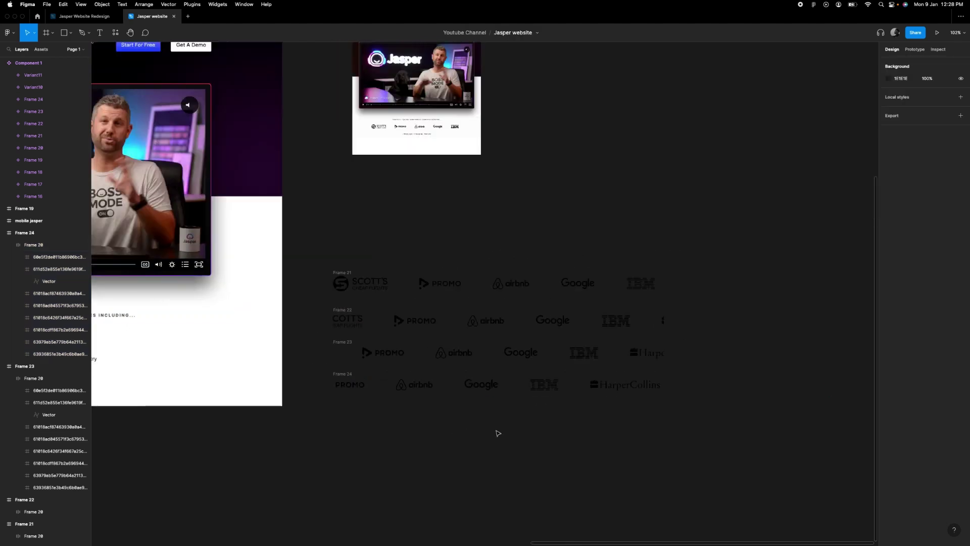
- Duplicate the fourth logo frame below it and shift the copy's logo row left until airbnb is the first logo
scroll(496, 430, down, 3)
click(370, 353)
alt+drag(376, 365, 380, 392)
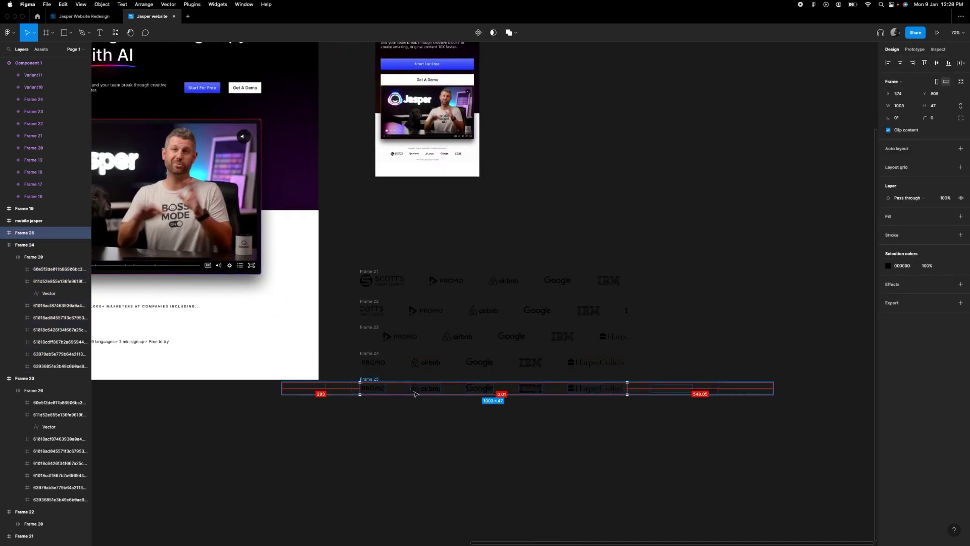
click(415, 404)
click(385, 392)
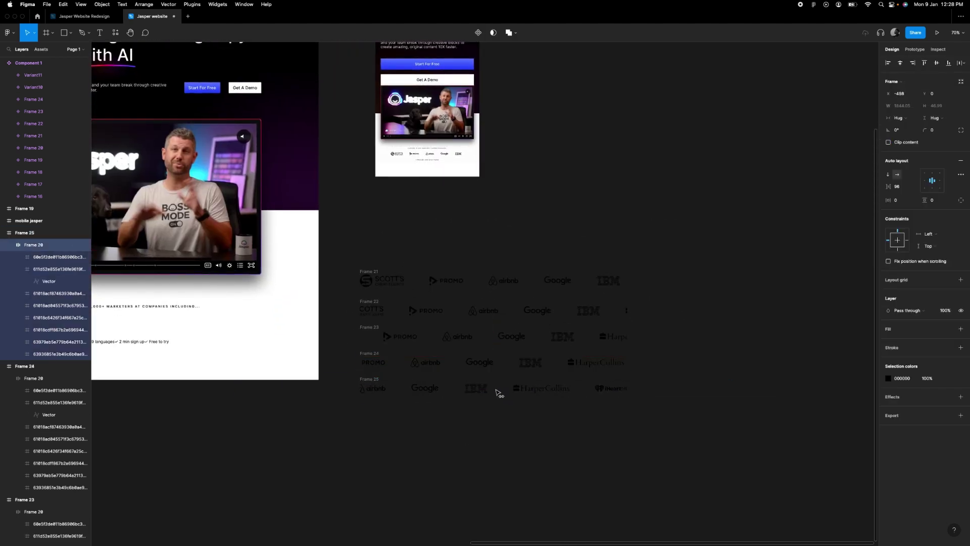
drag(498, 393, 521, 393)
key(Escape)
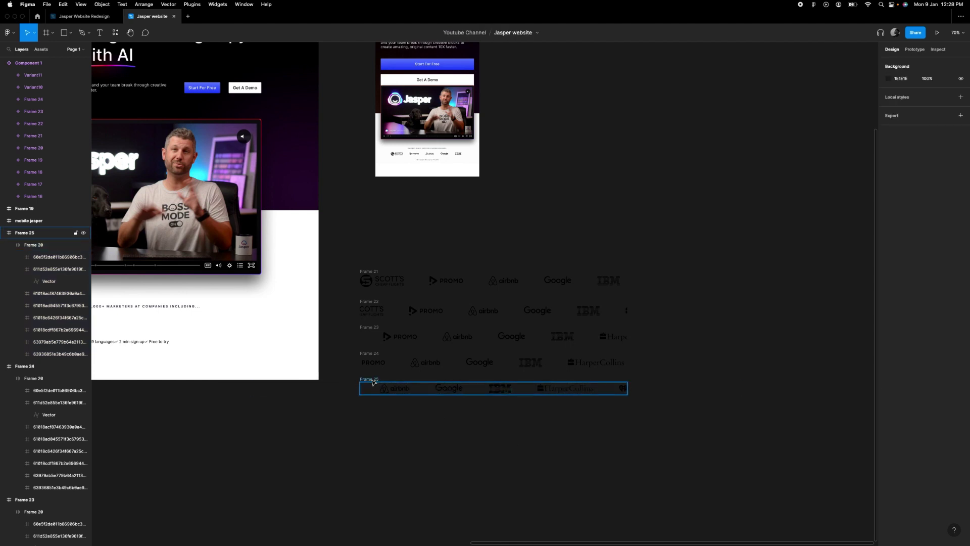
- Duplicate the fifth logo frame below it and shift the copy's logo row left until the airbnb logo is partly cropped
alt+drag(372, 380, 374, 406)
click(437, 419)
drag(515, 418, 489, 418)
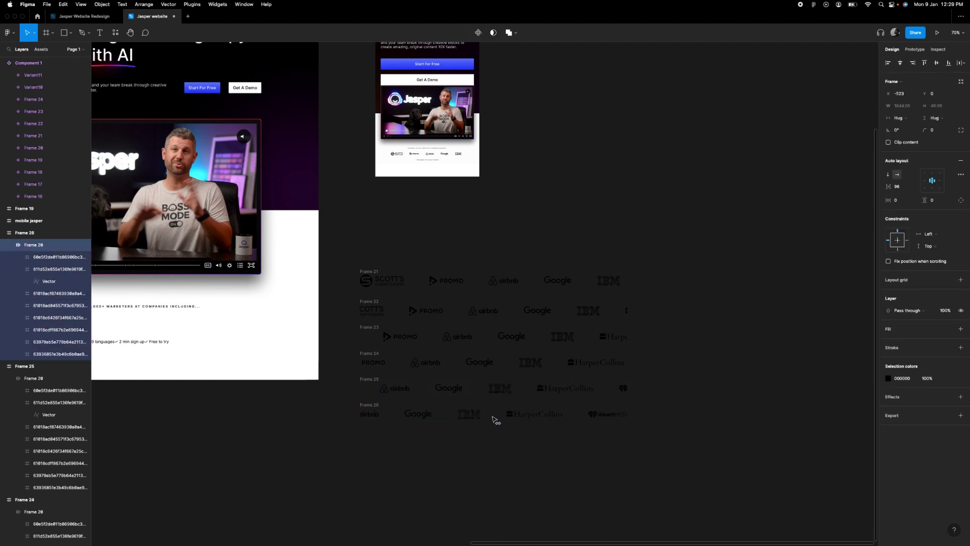
key(Escape)
- Duplicate the sixth logo frame below it and shift the copy's logo row left to X -613 so that Google leads
alt+drag(375, 406, 374, 432)
key(Escape)
double_click(554, 442)
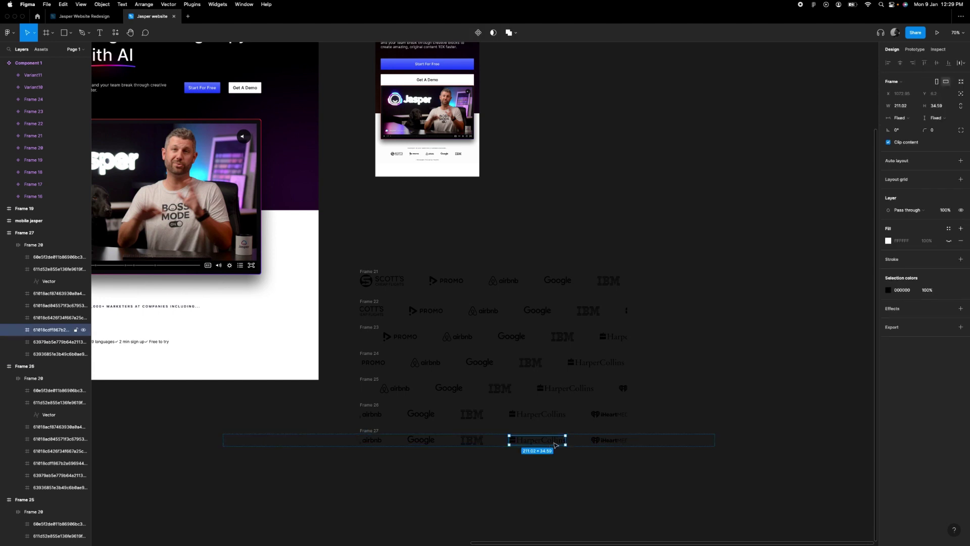
key(Escape)
drag(601, 441, 579, 440)
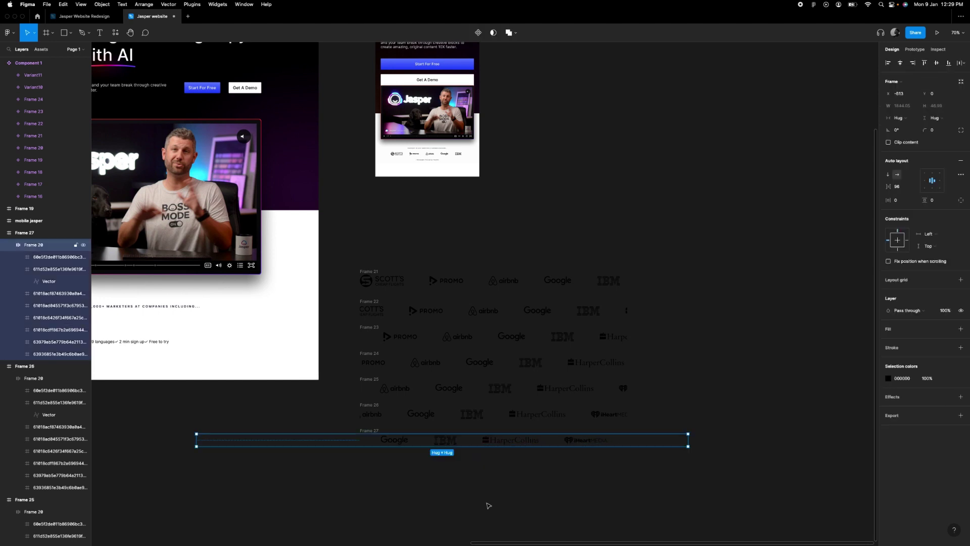
- Duplicate the seventh logo frame below it and shift the copy's logo row left until the Google logo is partly cropped
scroll(487, 505, down, 2)
key(Escape)
drag(368, 403, 369, 429)
click(535, 424)
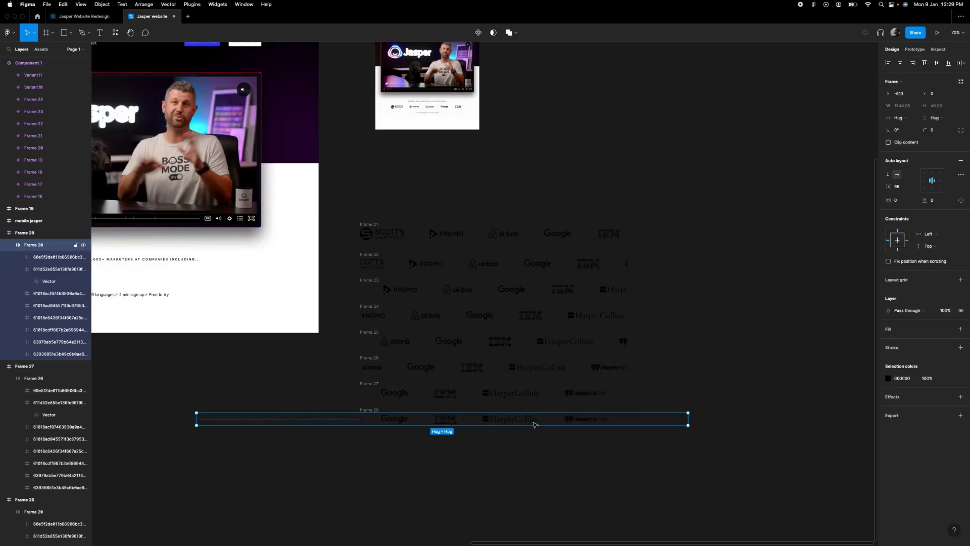
drag(535, 424, 506, 426)
key(Escape)
- Duplicate the eighth logo frame below it and shift the copy's logo row left to about X -841, ending with the full Amplitude logo
drag(365, 410, 368, 437)
drag(528, 444, 504, 446)
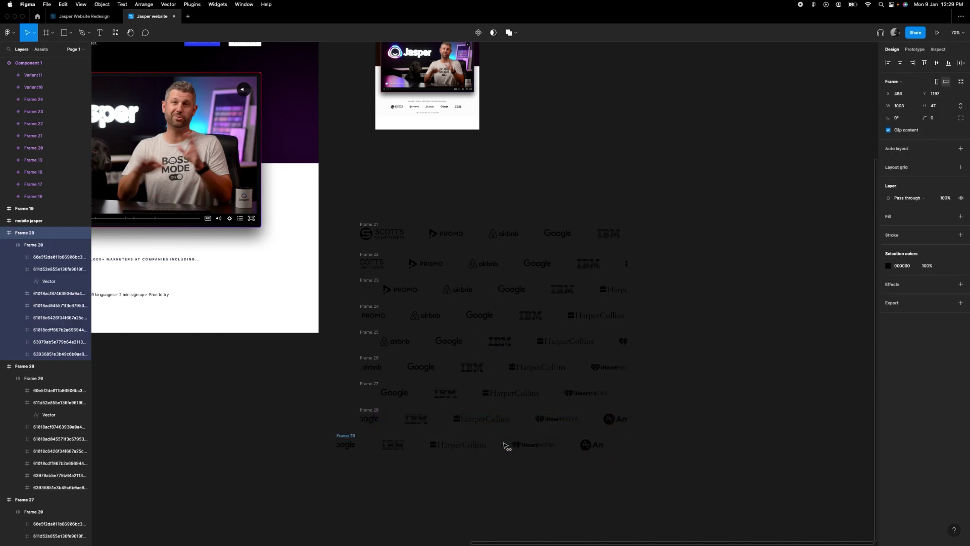
double_click(423, 445)
drag(422, 445, 412, 445)
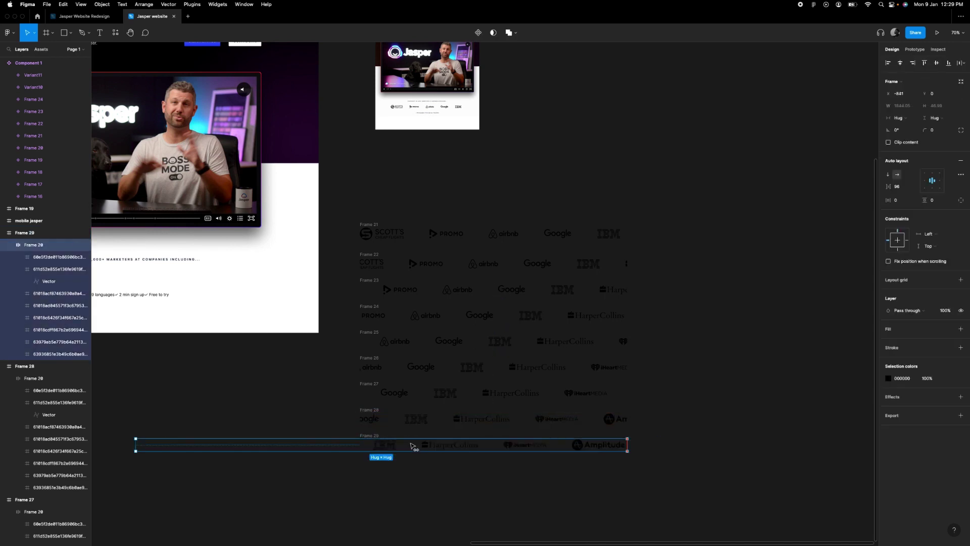
key(Left)
key(Escape)
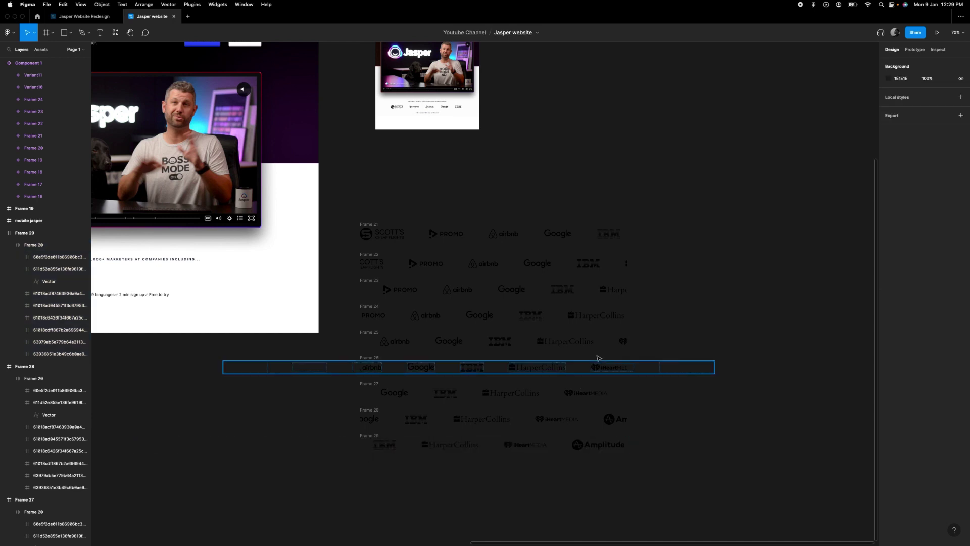
- Combine all nine logo frames into one component set
scroll(597, 352, down, 3)
drag(672, 265, 453, 345)
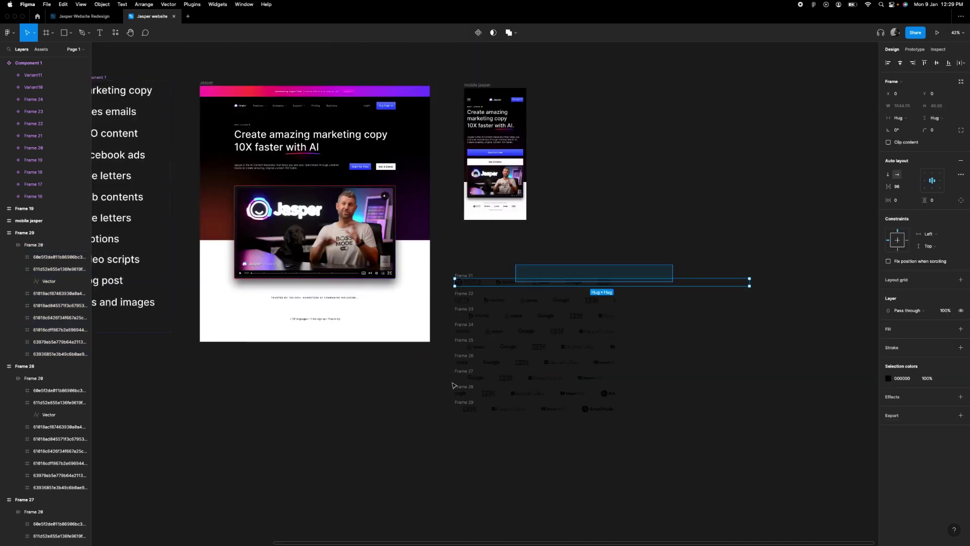
drag(453, 385, 453, 422)
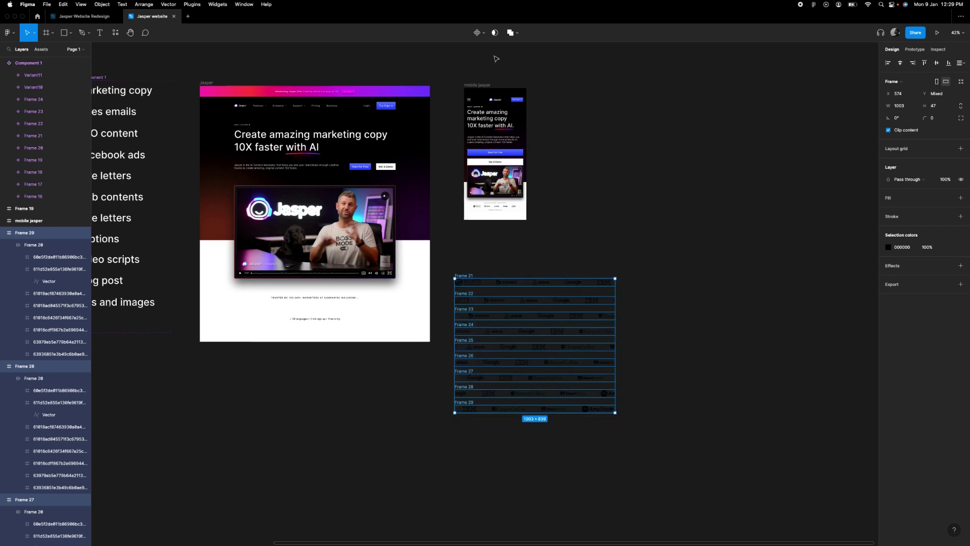
click(479, 32)
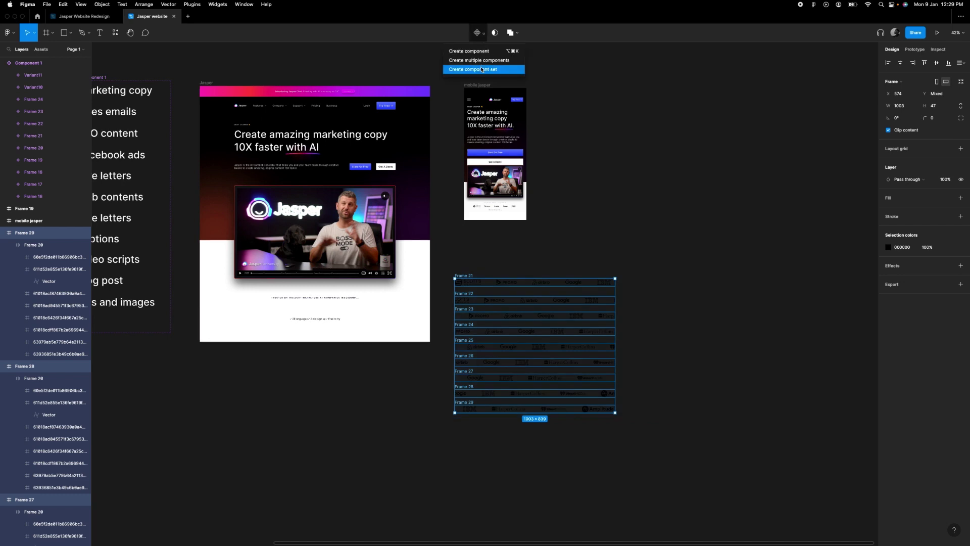
key(Return)
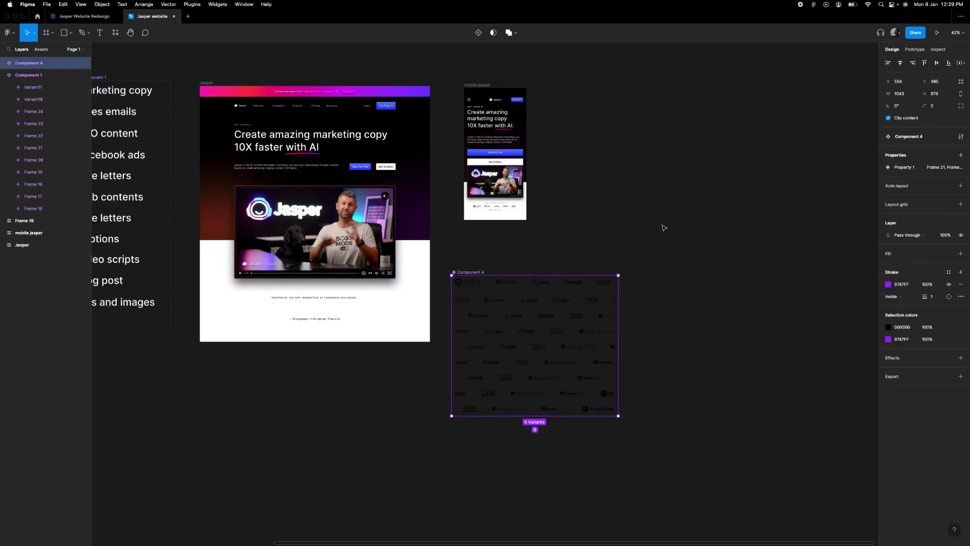
click(663, 227)
scroll(638, 223, up, 3)
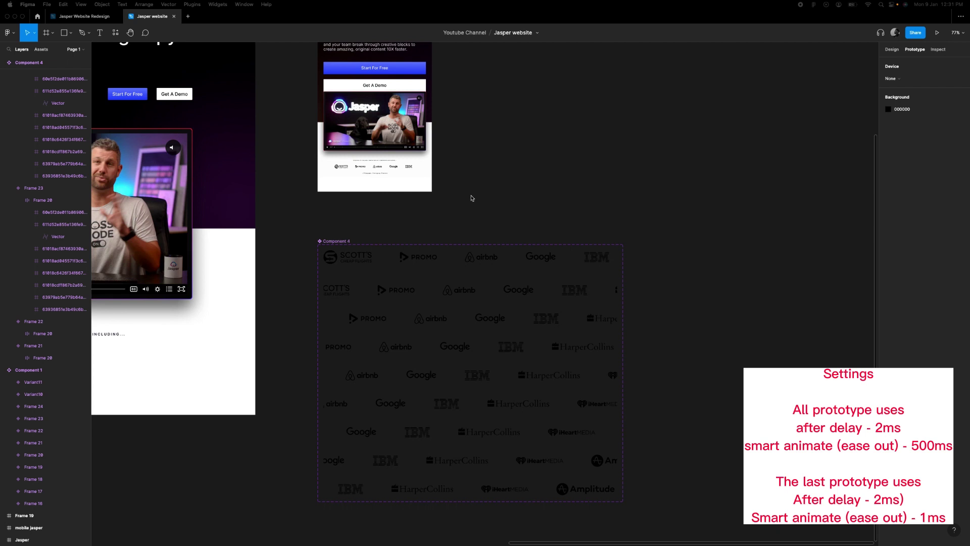
- Link the first logo variant to the second with an after-delay trigger of 2 ms, using Smart animate, Ease out, 500 ms
click(471, 265)
drag(470, 277, 470, 289)
click(823, 97)
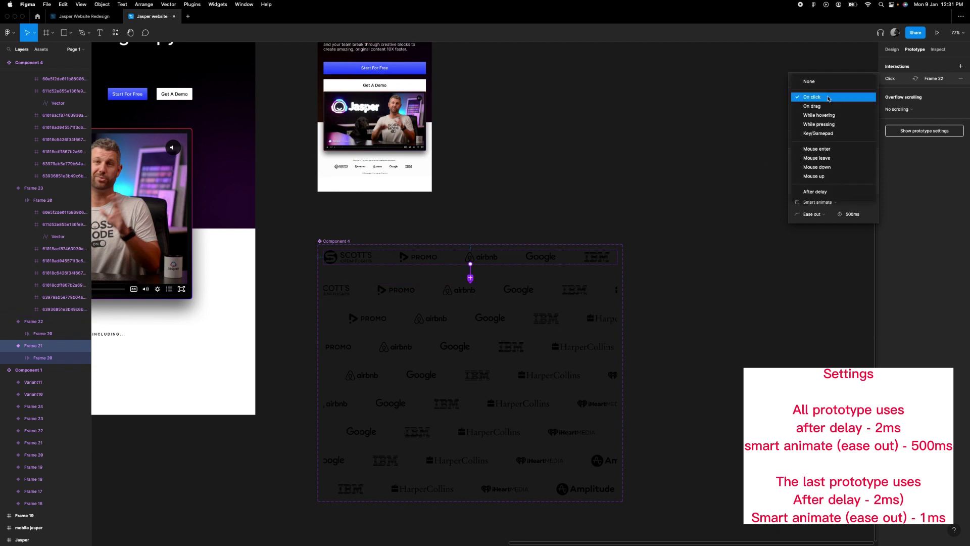
click(828, 192)
click(860, 99)
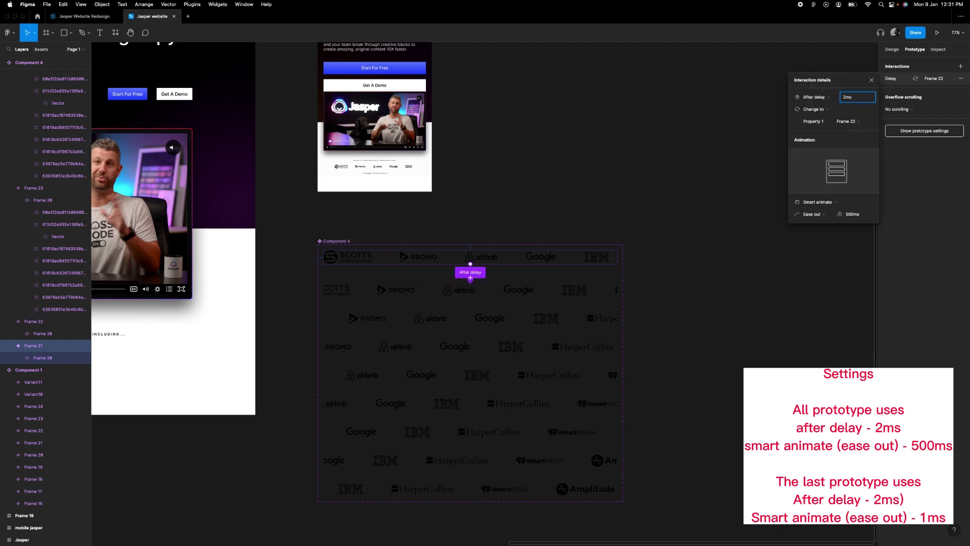
click(858, 216)
- Link the second logo variant to the third with an after-delay trigger of 2 ms
click(530, 295)
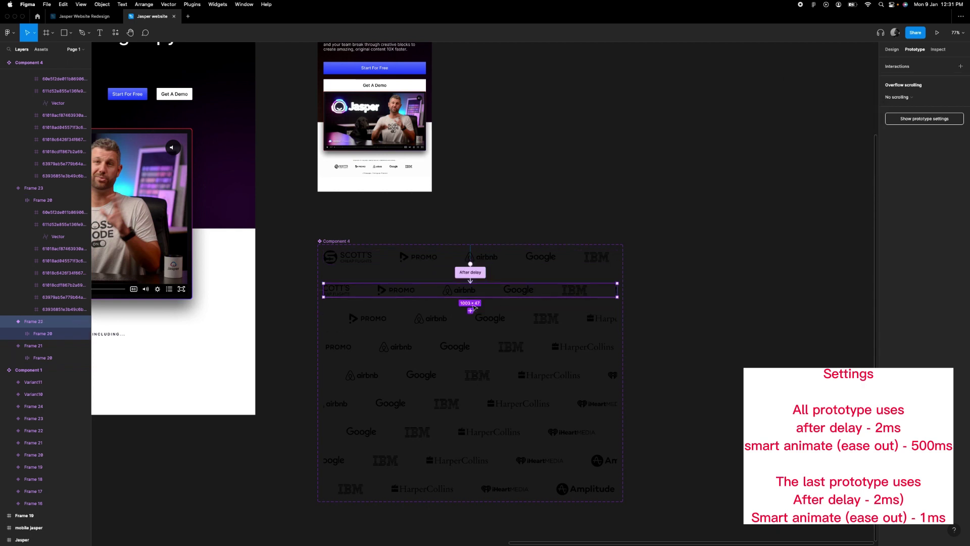
drag(618, 290, 599, 319)
click(846, 97)
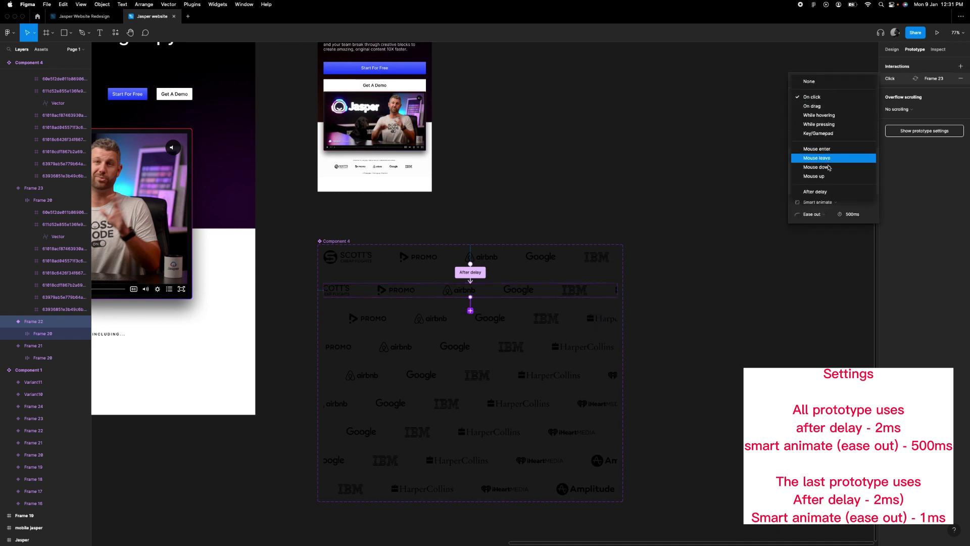
click(827, 193)
click(860, 99)
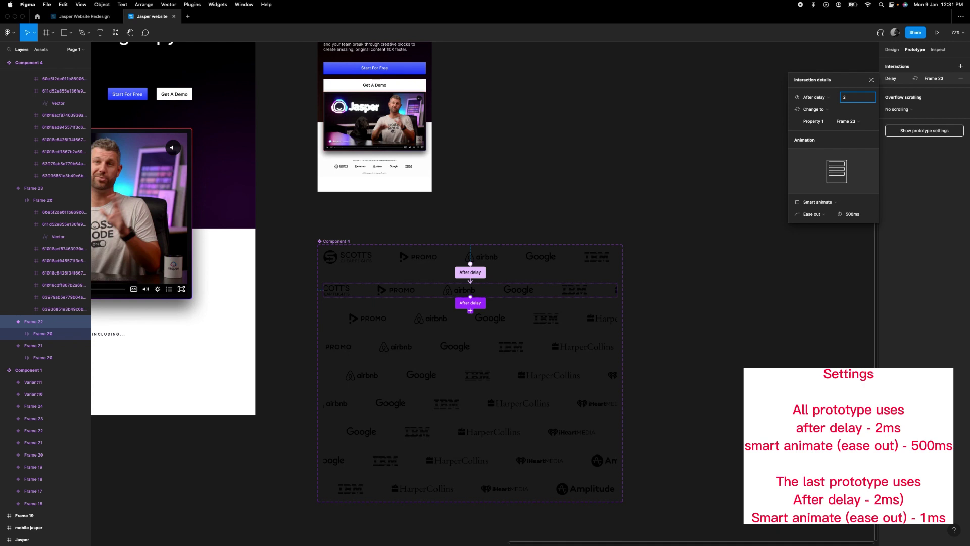
text(2)
key(Return)
click(871, 81)
- Link the third logo variant to the fourth with an after-delay trigger of 2 ms
click(526, 319)
drag(624, 321, 581, 432)
click(812, 97)
click(813, 195)
click(859, 98)
text(2)
key(Return)
- Link the fourth logo variant to the fifth with an after-delay trigger of 2 ms
click(592, 346)
click(811, 97)
click(813, 195)
click(859, 99)
text(2)
key(Return)
- Link the fifth logo variant to the sixth with an after-delay trigger of 2 ms
click(600, 376)
click(811, 97)
click(815, 193)
click(858, 98)
text(2)
key(Return)
- Link the sixth logo variant to the seventh with an after-delay trigger
click(600, 403)
click(811, 96)
click(814, 192)
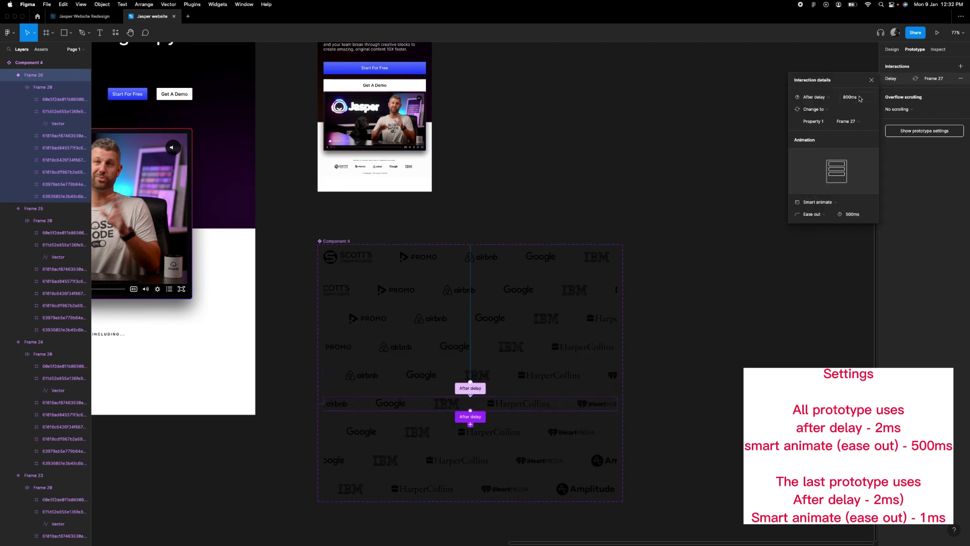
- Link the seventh logo variant to the eighth with an after-delay trigger of 2 ms
click(606, 432)
drag(616, 432, 589, 455)
click(810, 97)
click(814, 192)
click(857, 97)
text(2)
- Link the eighth logo variant to the ninth with an after-delay trigger of 2 ms
click(613, 460)
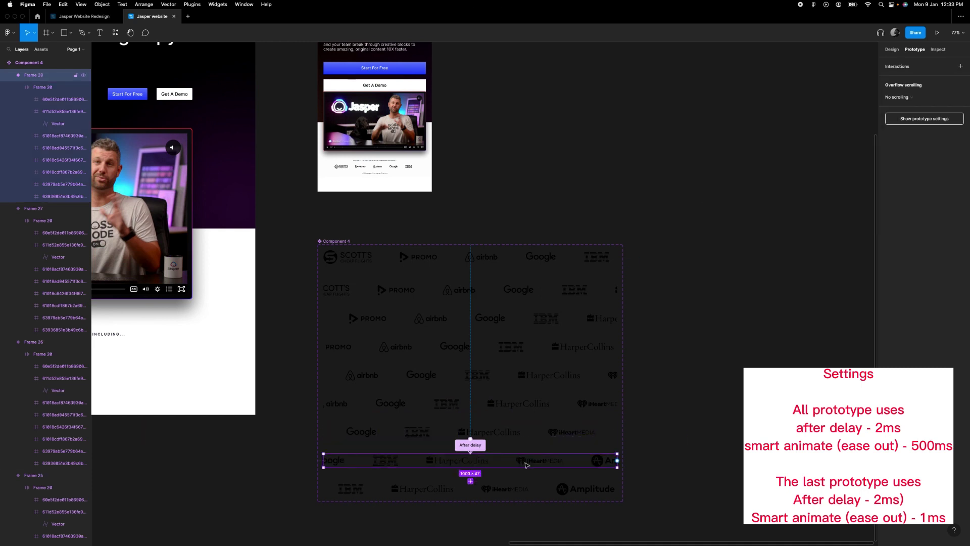
drag(470, 468, 477, 489)
click(857, 97)
text(2ms)
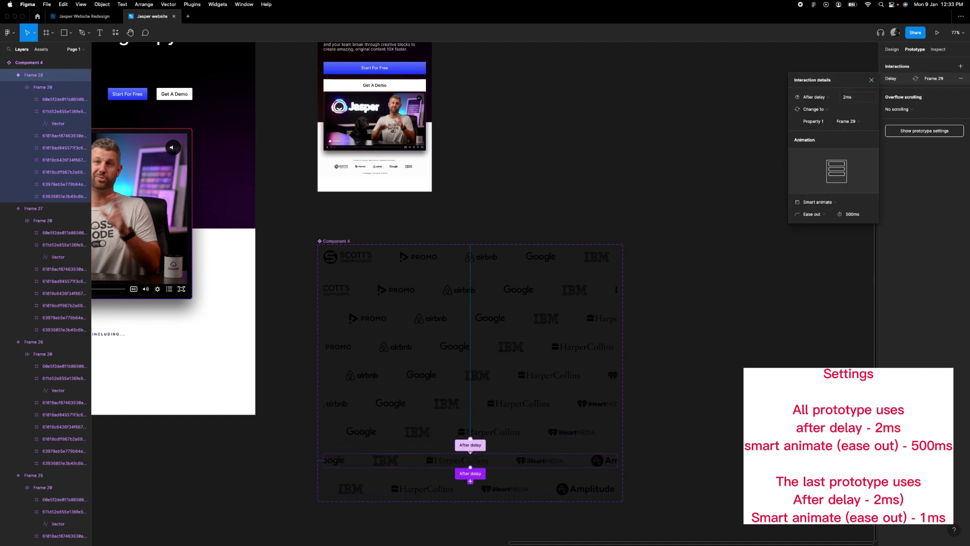
- Link the ninth logo variant back to the first with a 2 ms after-delay trigger and a 1 ms Smart animate duration
click(560, 487)
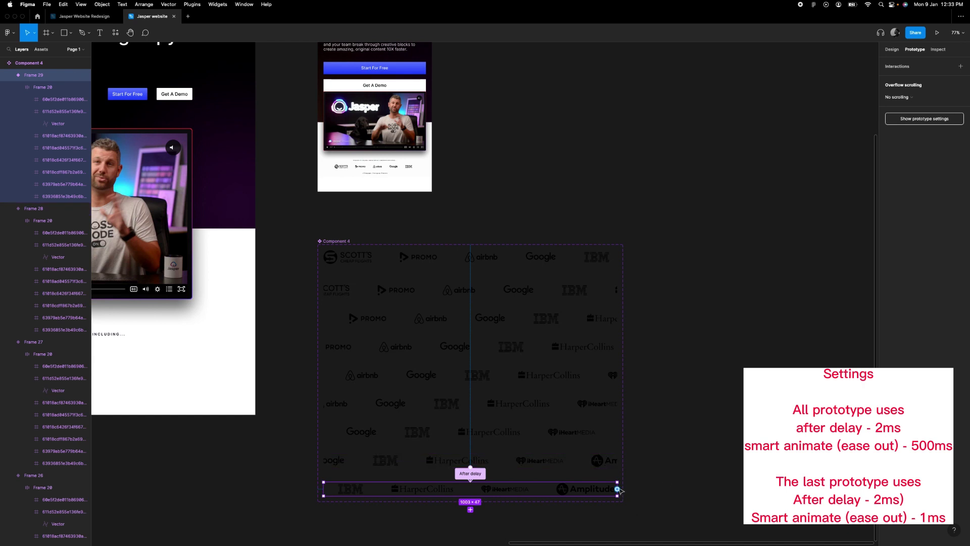
drag(620, 489, 597, 256)
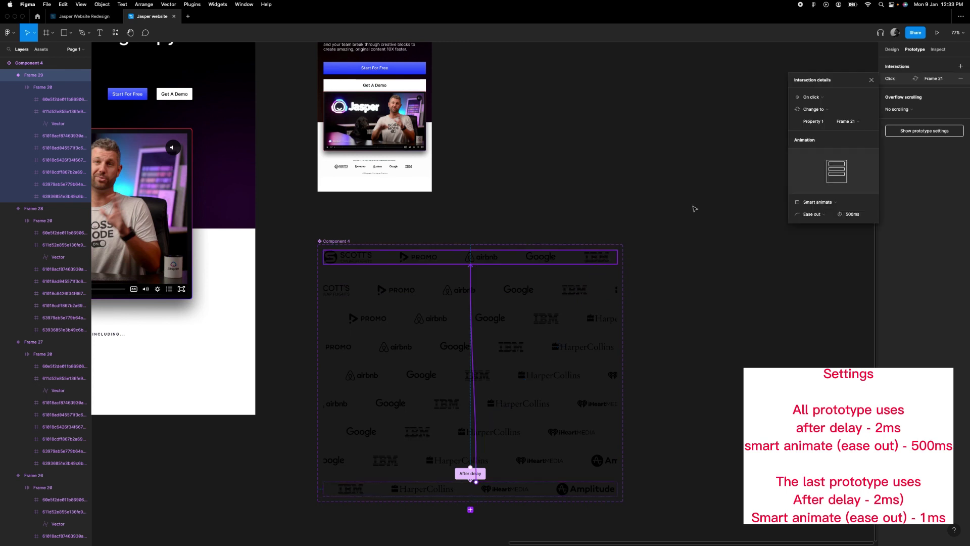
click(818, 101)
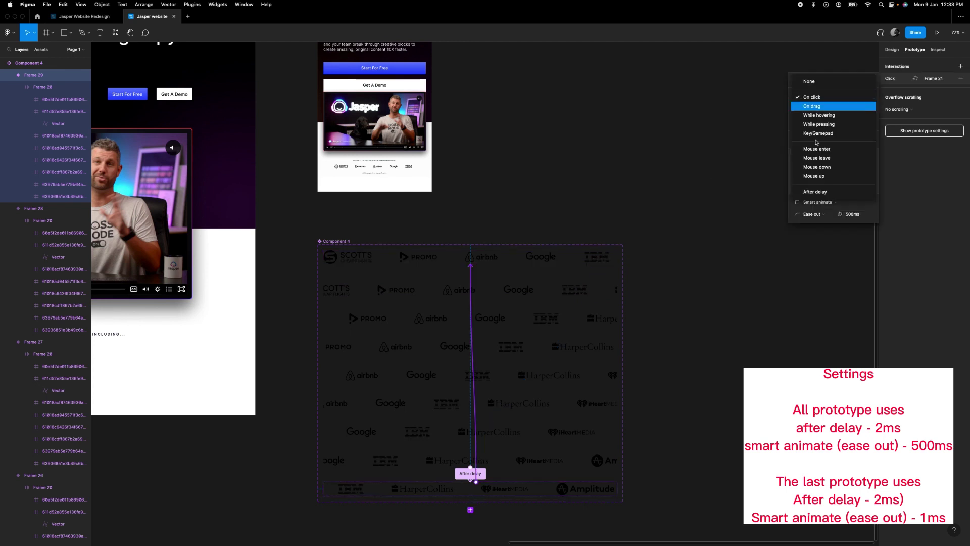
click(816, 192)
click(862, 98)
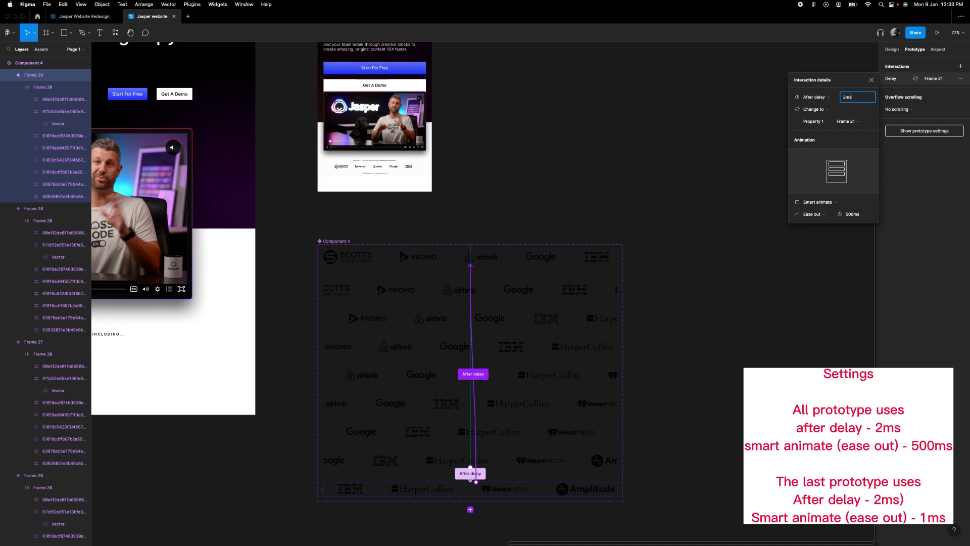
text(2ms)
key(Tab)
click(860, 215)
key(Return)
click(871, 80)
- Place an instance of the logo row component on the desktop Jasper frame, beneath the trusted-by line
scroll(700, 297, down, 5)
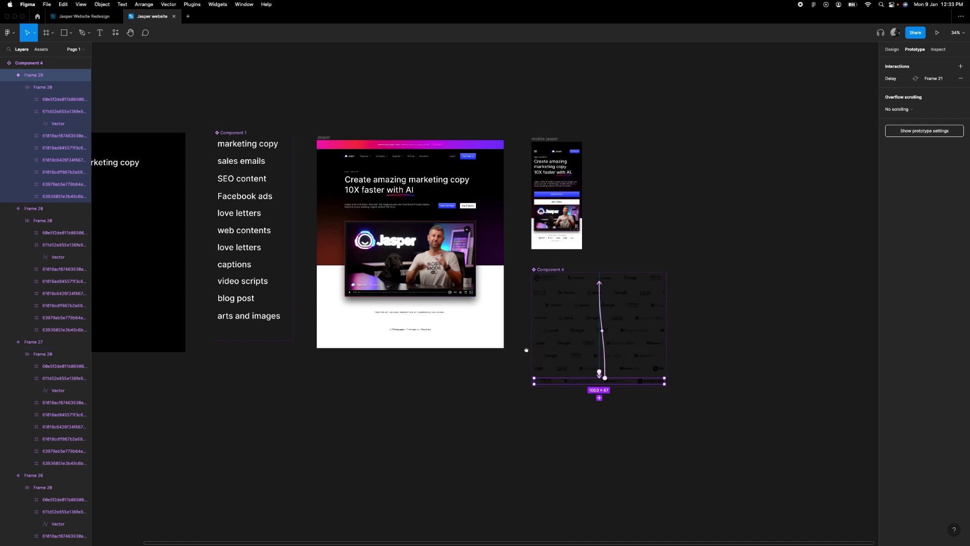
drag(526, 349, 633, 347)
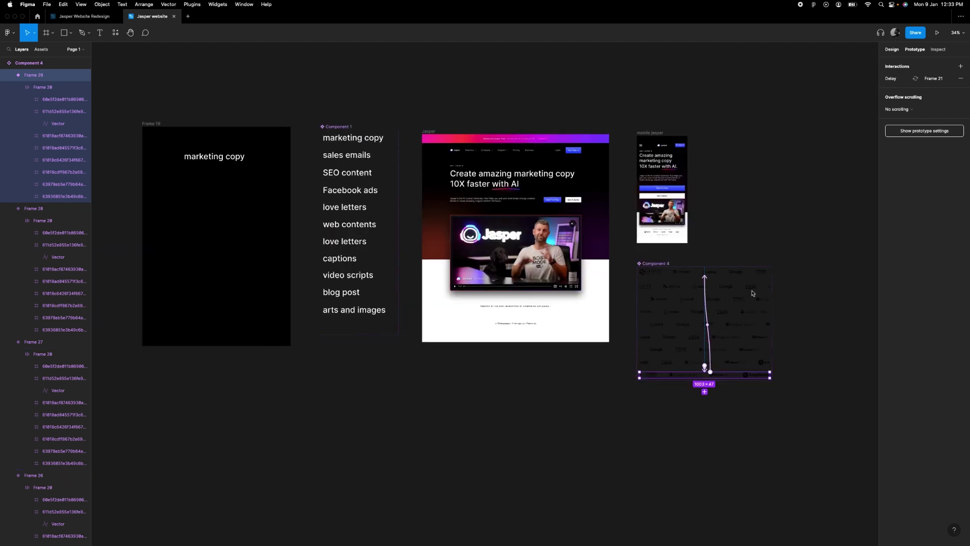
key(shift+e)
key(Escape)
click(688, 275)
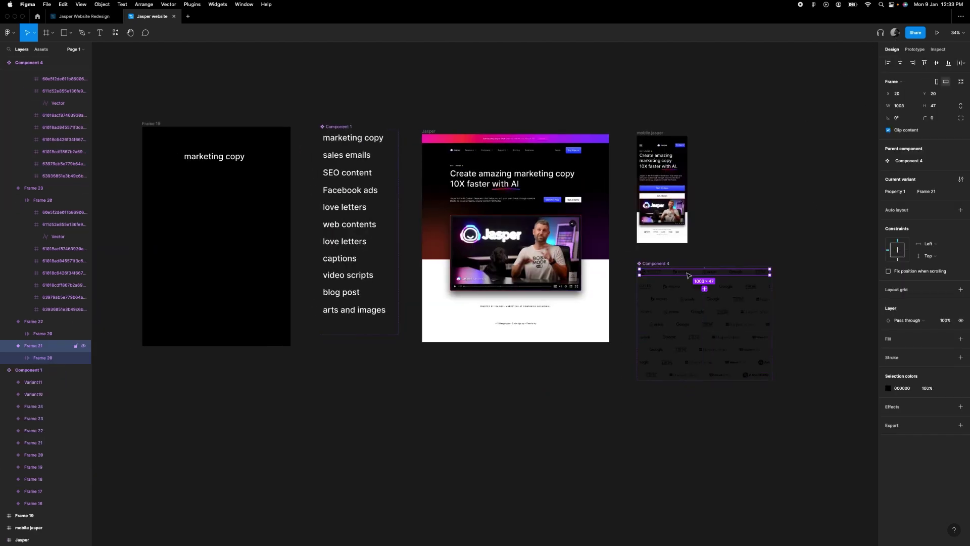
key(Escape)
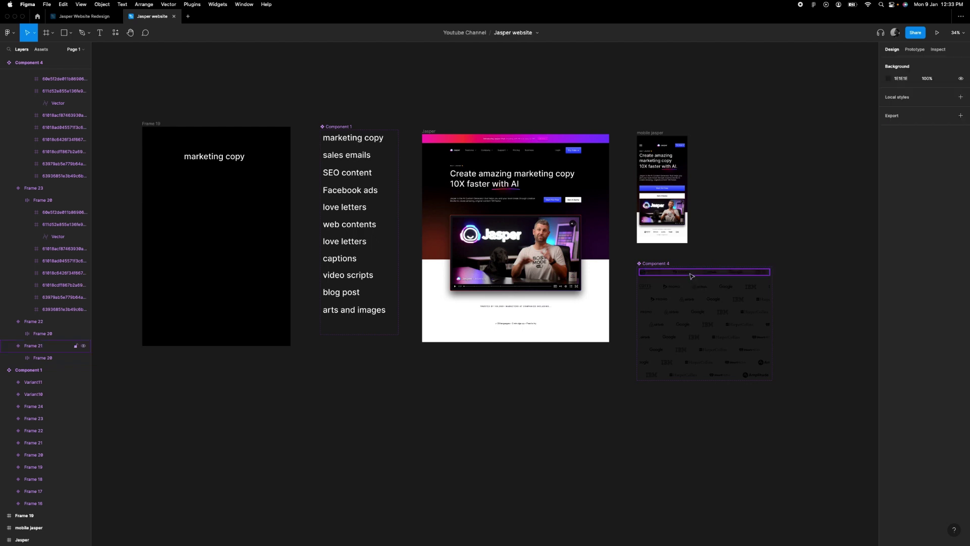
click(42, 49)
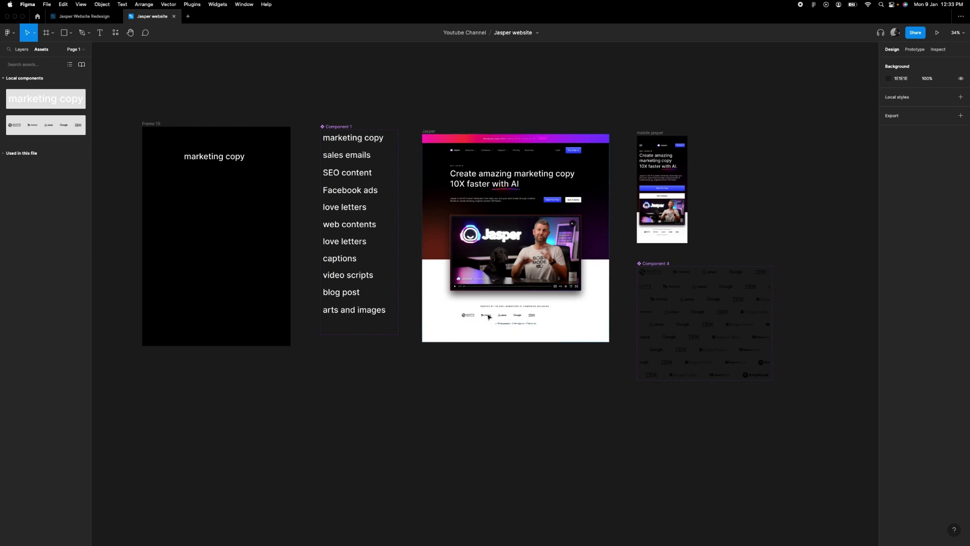
key(super+z)
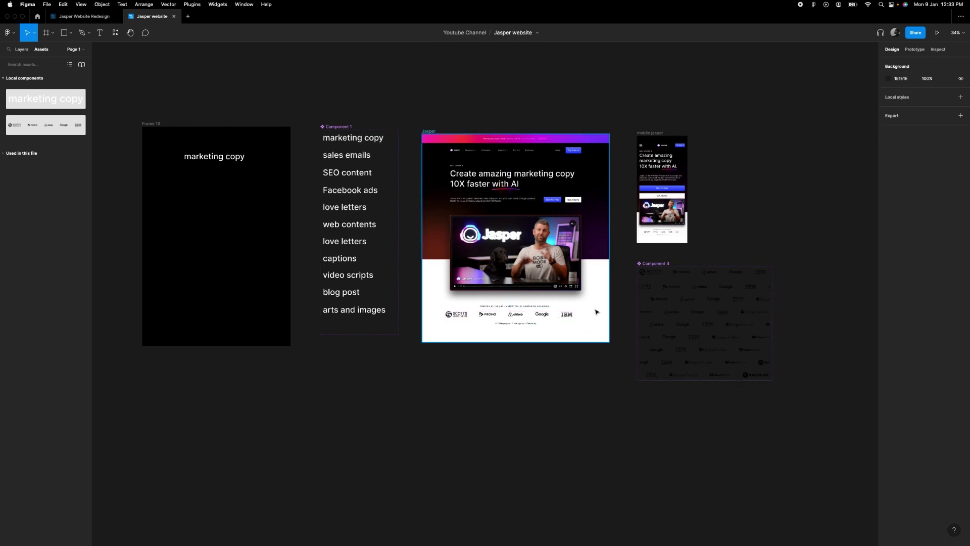
- Align the placed logo row with the video's side edges, widening it to about 1010
scroll(585, 303, up, 3)
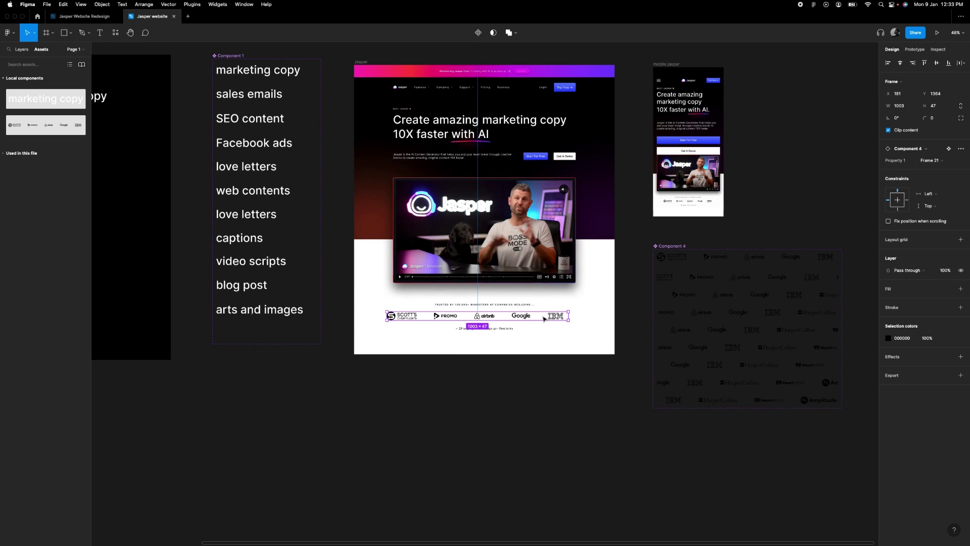
drag(552, 320, 576, 319)
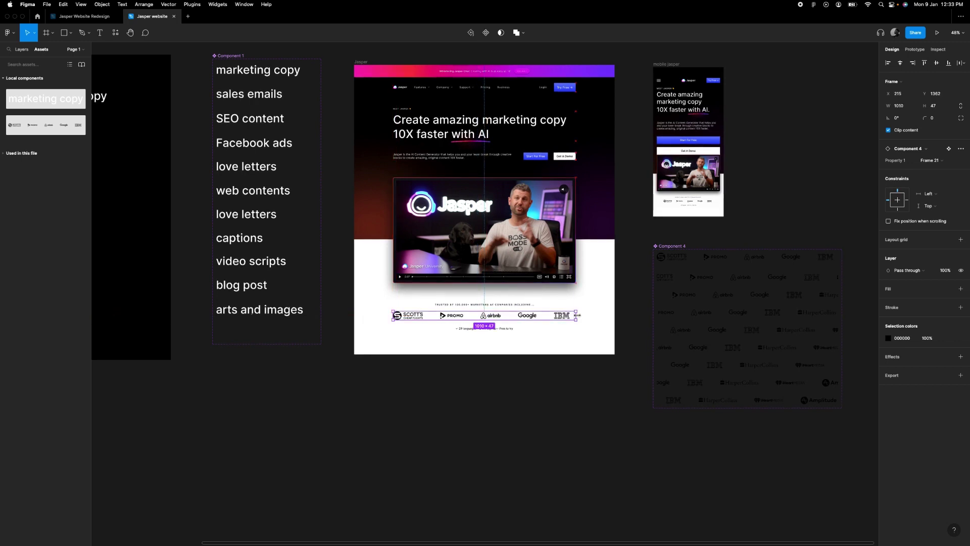
click(510, 389)
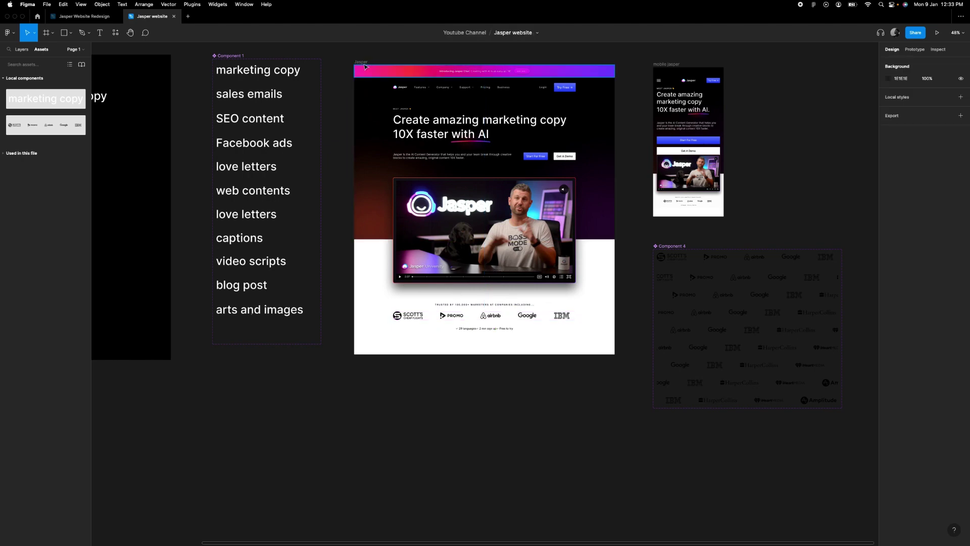
- Preview the desktop Jasper frame as a prototype, check the logo row animation, and return to the design file
click(361, 63)
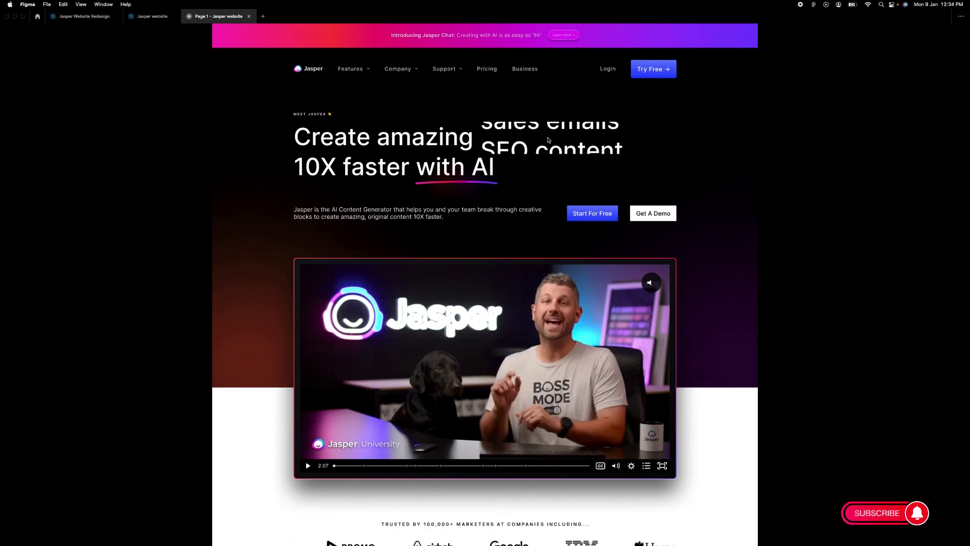
scroll(549, 144, down, 2)
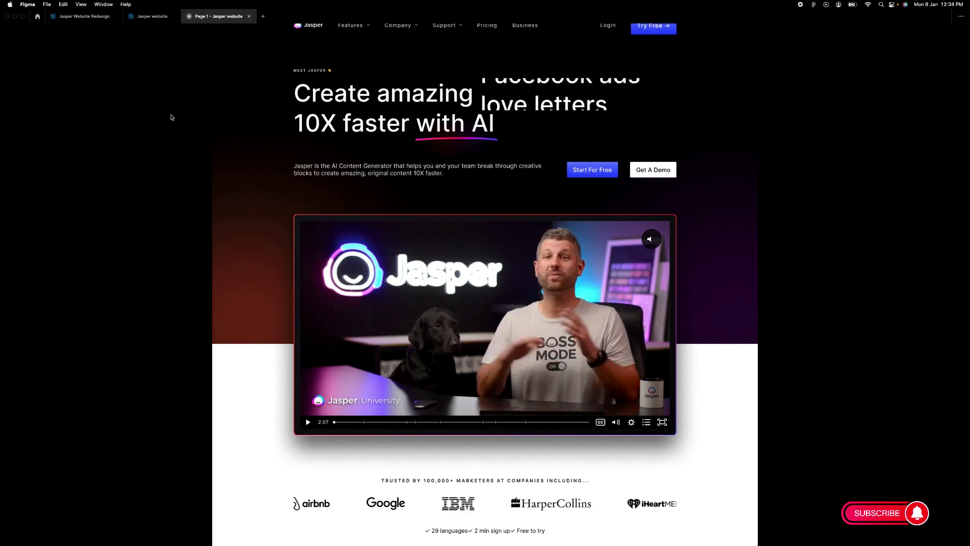
click(152, 16)
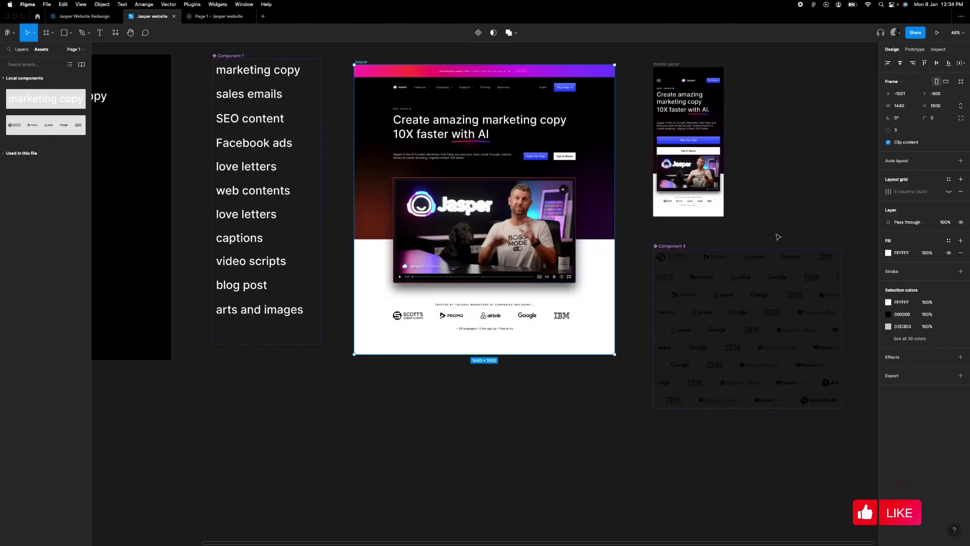
- Set the after-delay time of all nine logo variants to 1 ms at once
click(778, 238)
key(shift+e)
drag(778, 225, 651, 228)
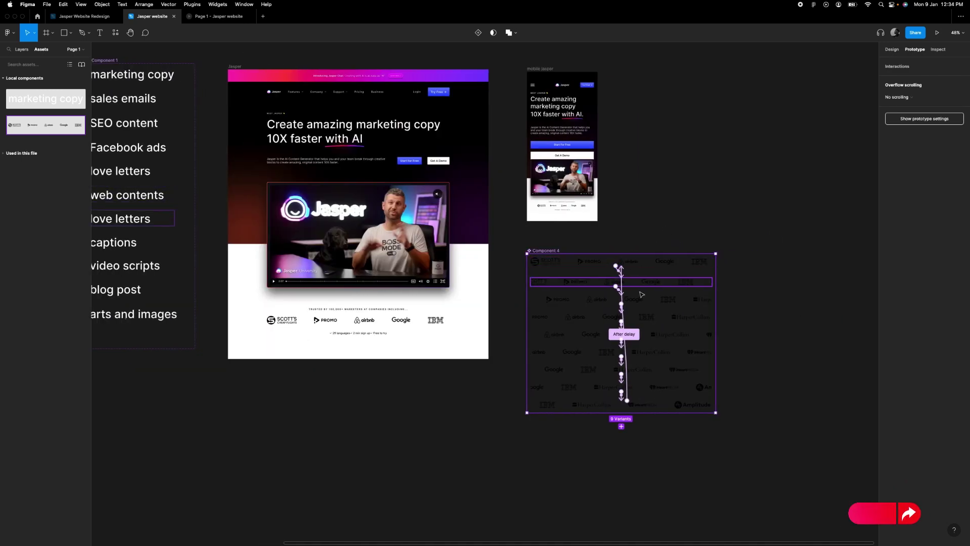
drag(653, 228, 604, 420)
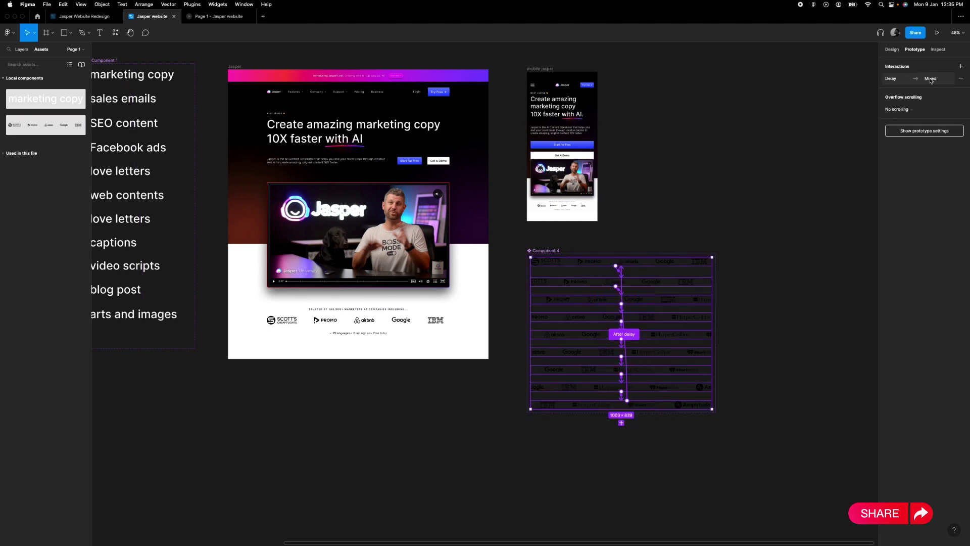
click(890, 78)
click(853, 98)
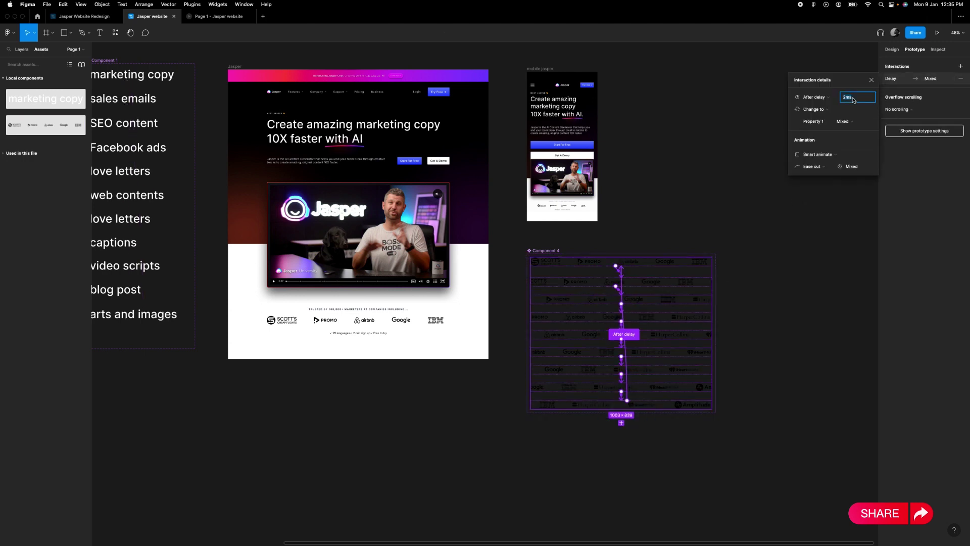
text(1)
key(Return)
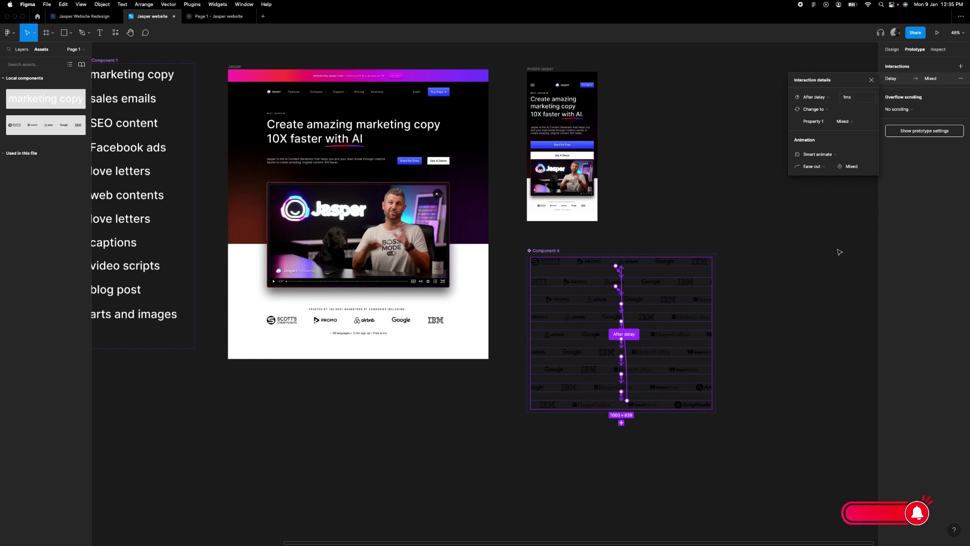
- Check the delay and animation duration of the last logo variant's link back to the first
click(680, 403)
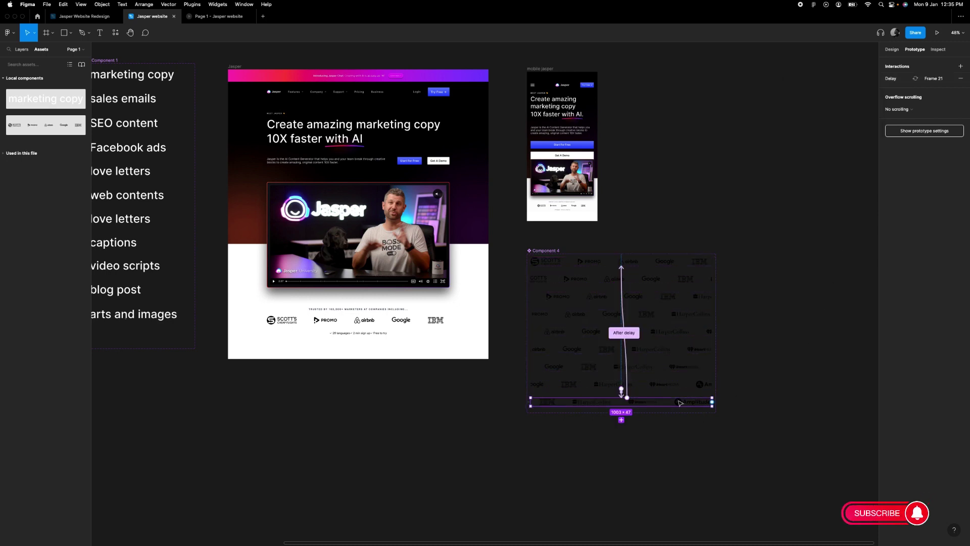
click(621, 390)
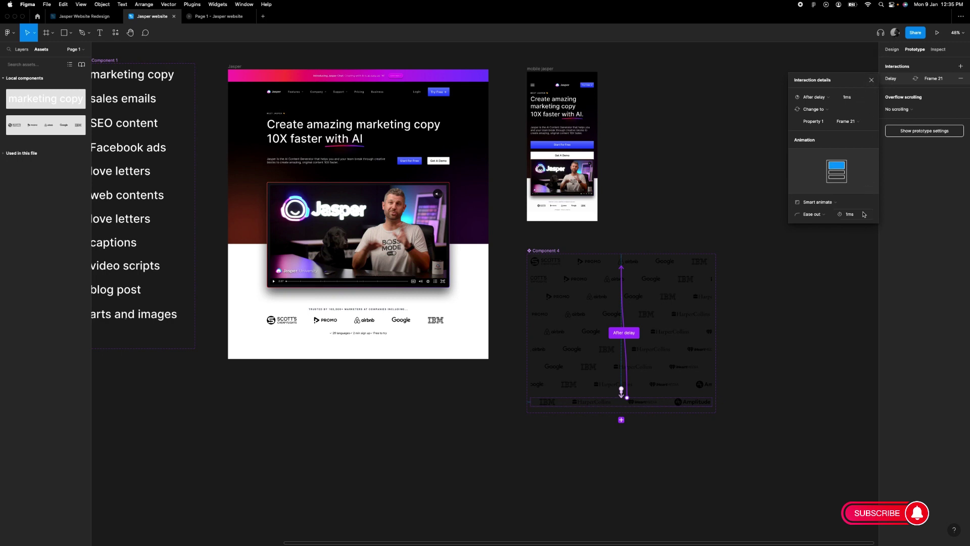
click(872, 80)
- Run the prototype again and examine the rotating headline and the scrolling logo row
click(937, 32)
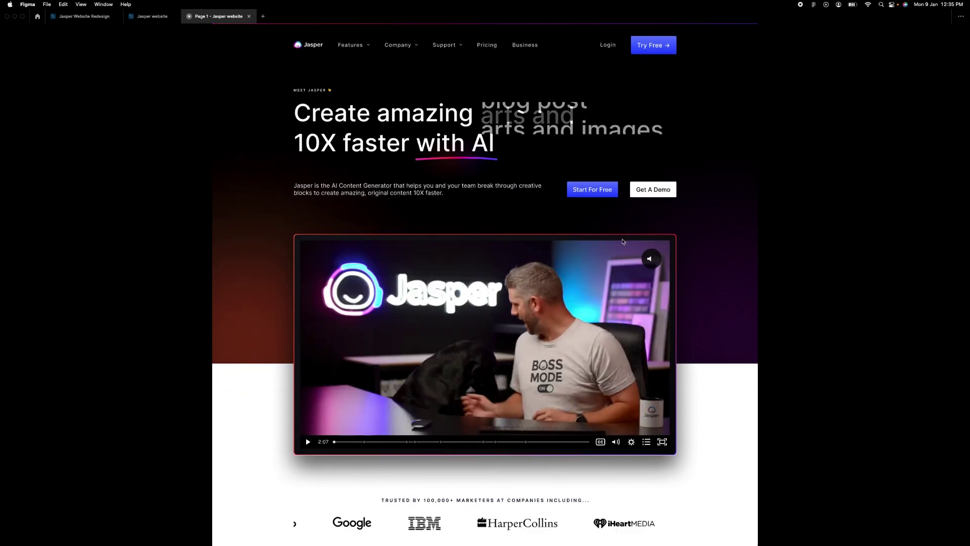
scroll(629, 246, down, 2)
scroll(629, 247, up, 3)
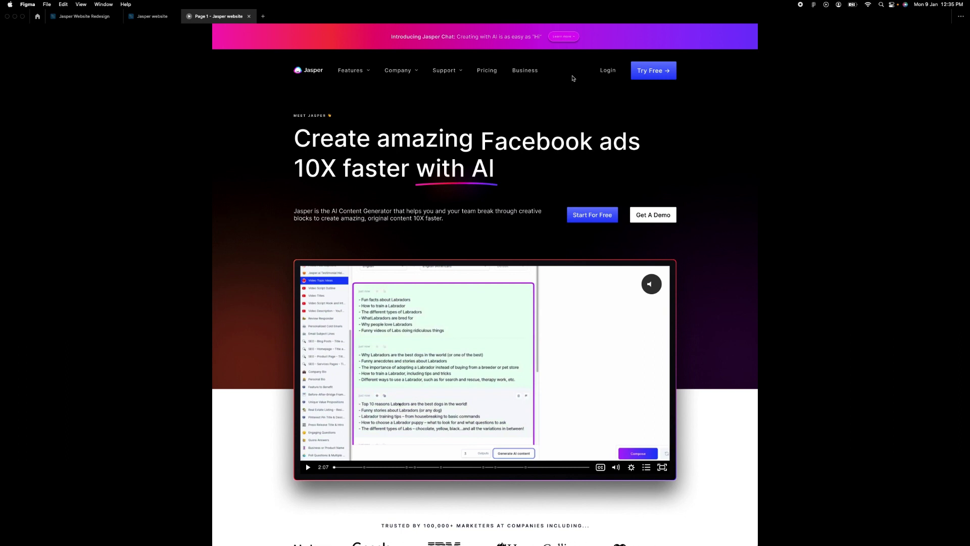
mouse_move(799, 7)
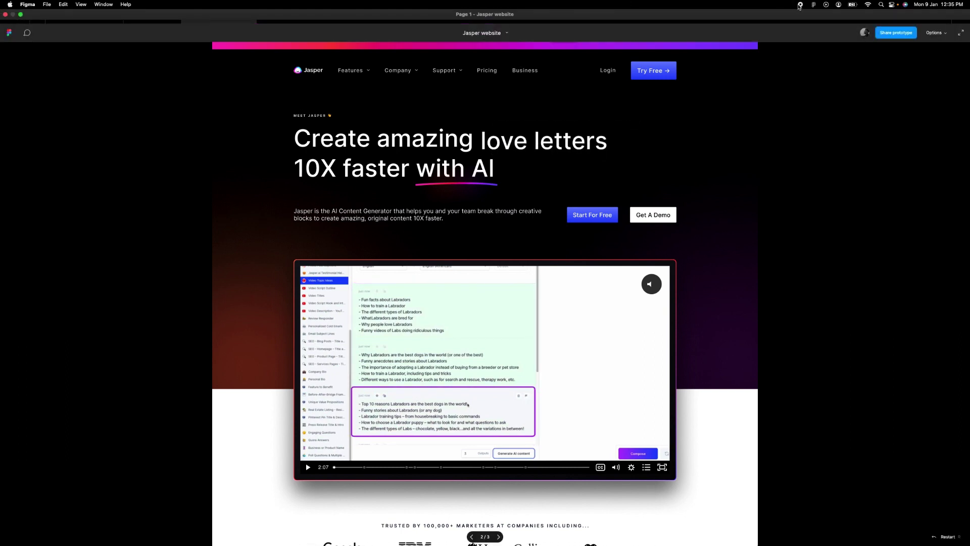